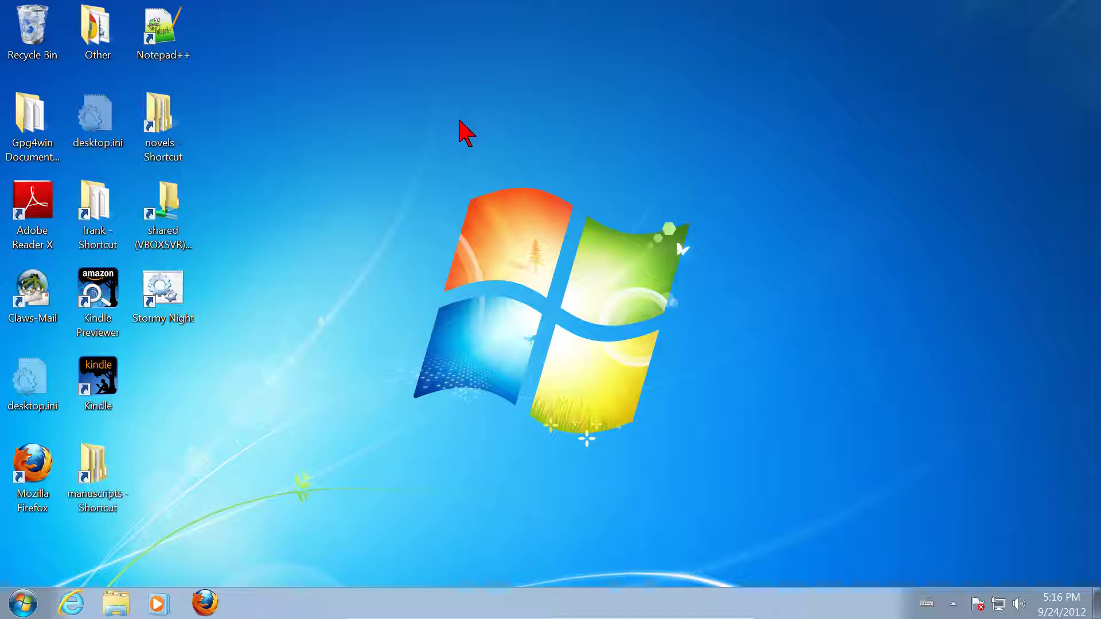
Start creating a new shortcut on the desktop and move the wizard clear of the new shortcut's icon
{"action": "right_click", "coordinate": [375, 124]}
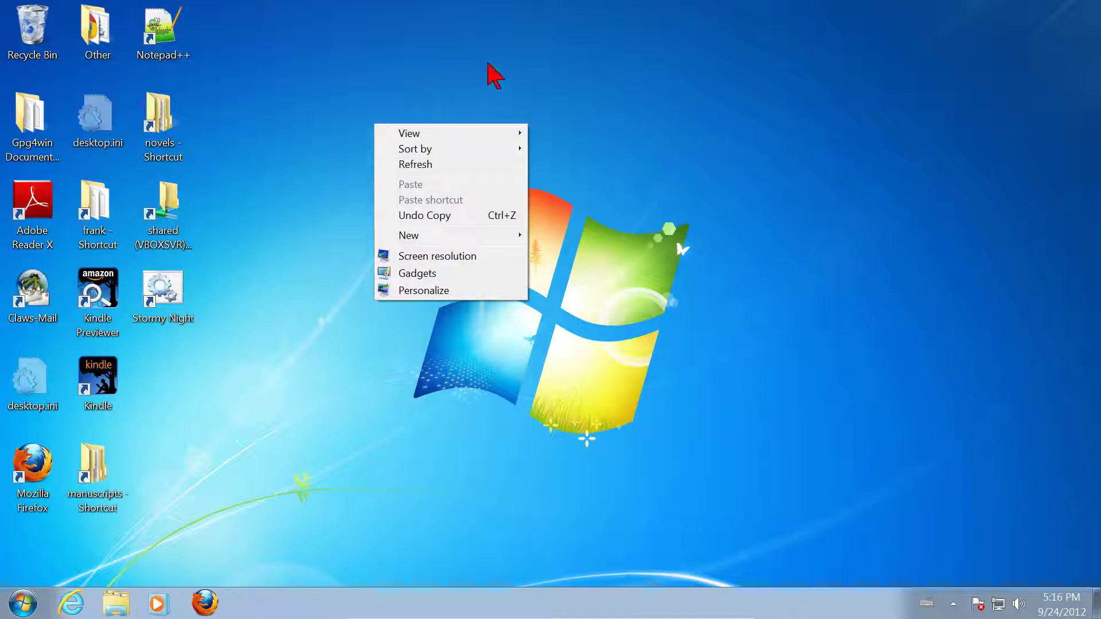
{"action": "left_click", "coordinate": [489, 65]}
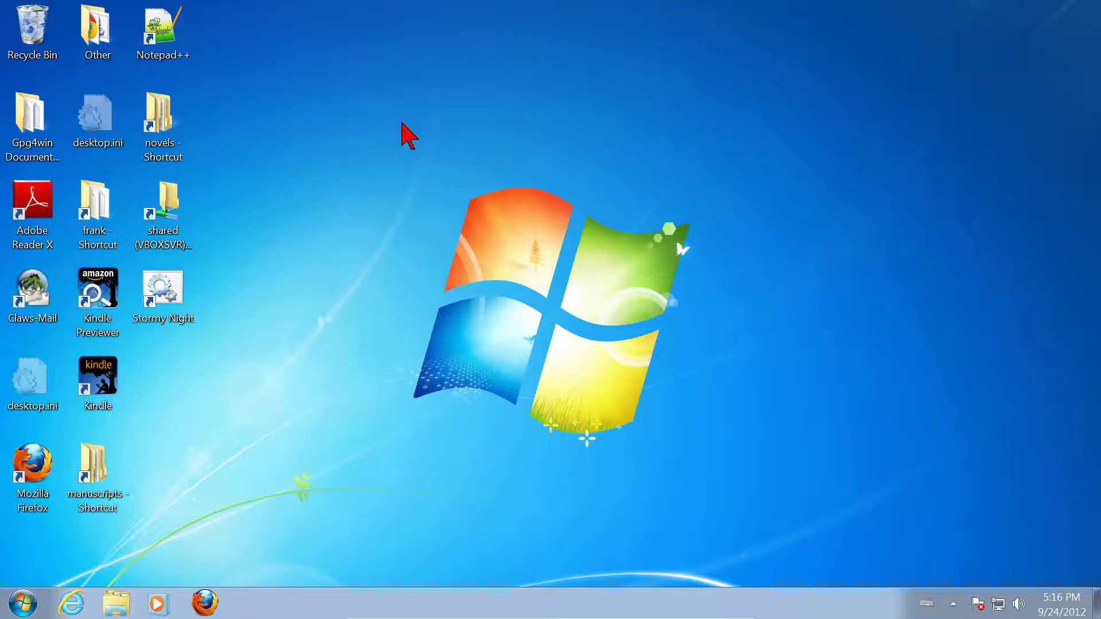
{"action": "right_click", "coordinate": [402, 124]}
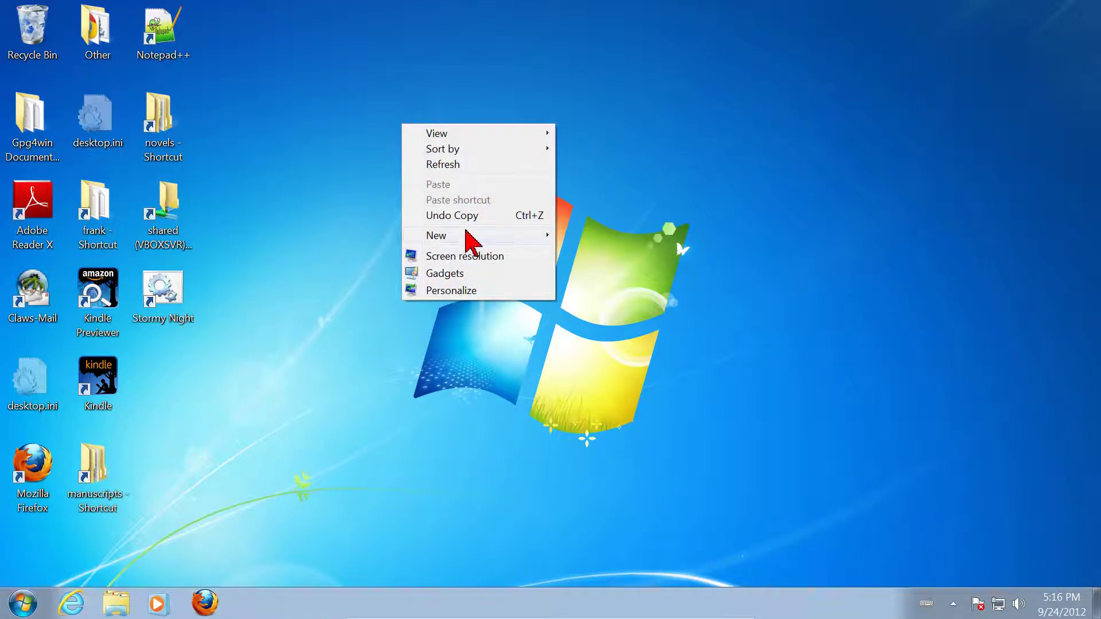
{"action": "mouse_move", "coordinate": [466, 234]}
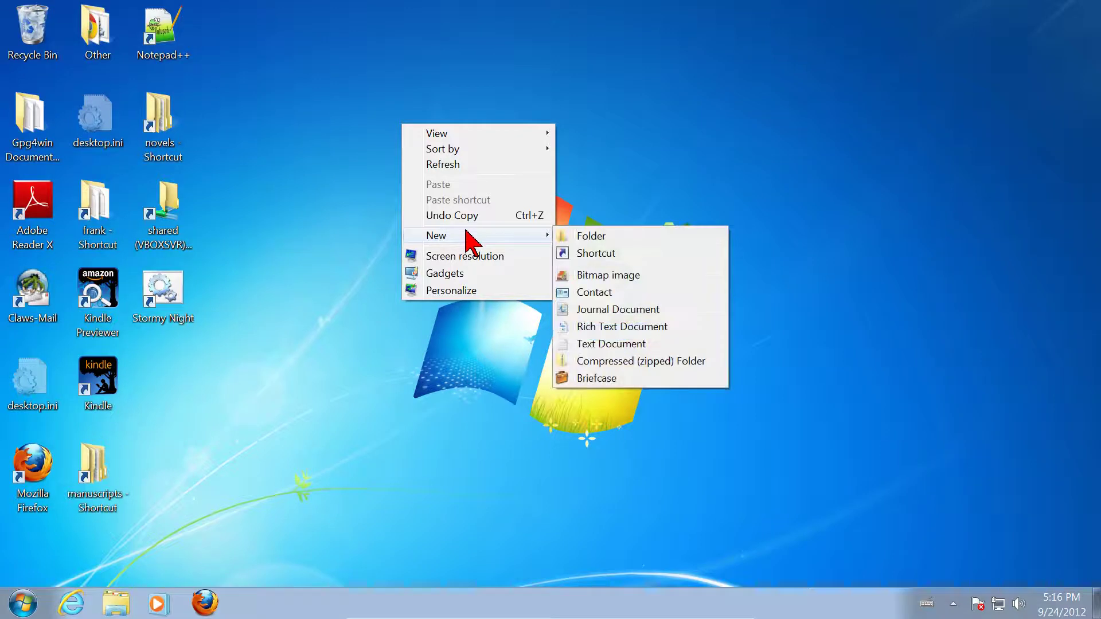
{"action": "left_click", "coordinate": [597, 255]}
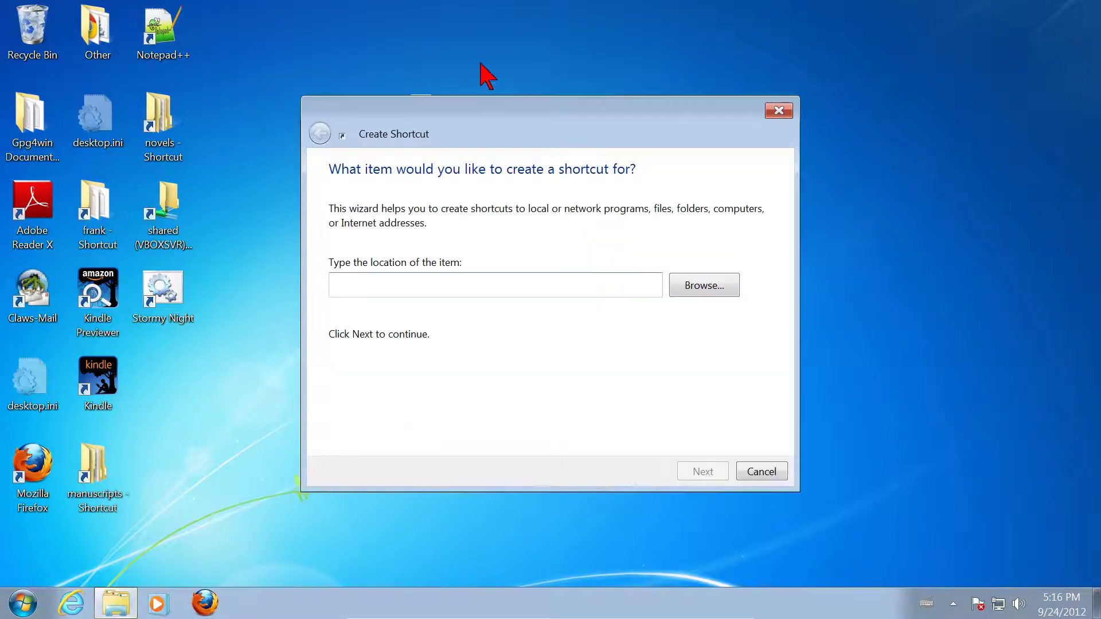
{"action": "left_click_drag", "start_coordinate": [493, 102], "coordinate": [429, 39]}
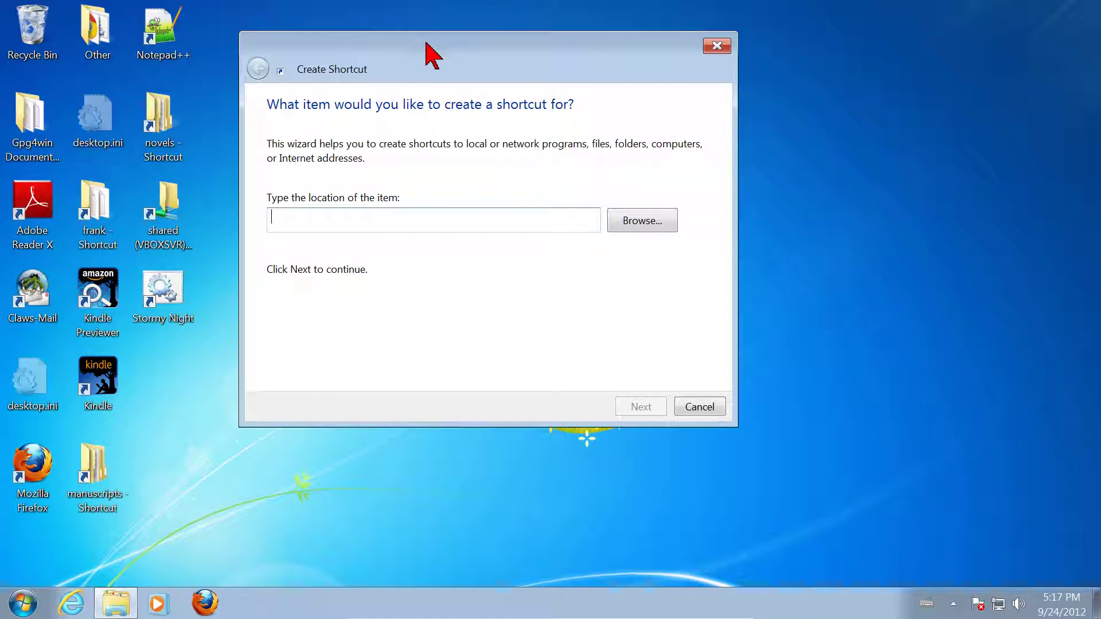
{"action": "left_click_drag", "start_coordinate": [425, 43], "coordinate": [668, 33]}
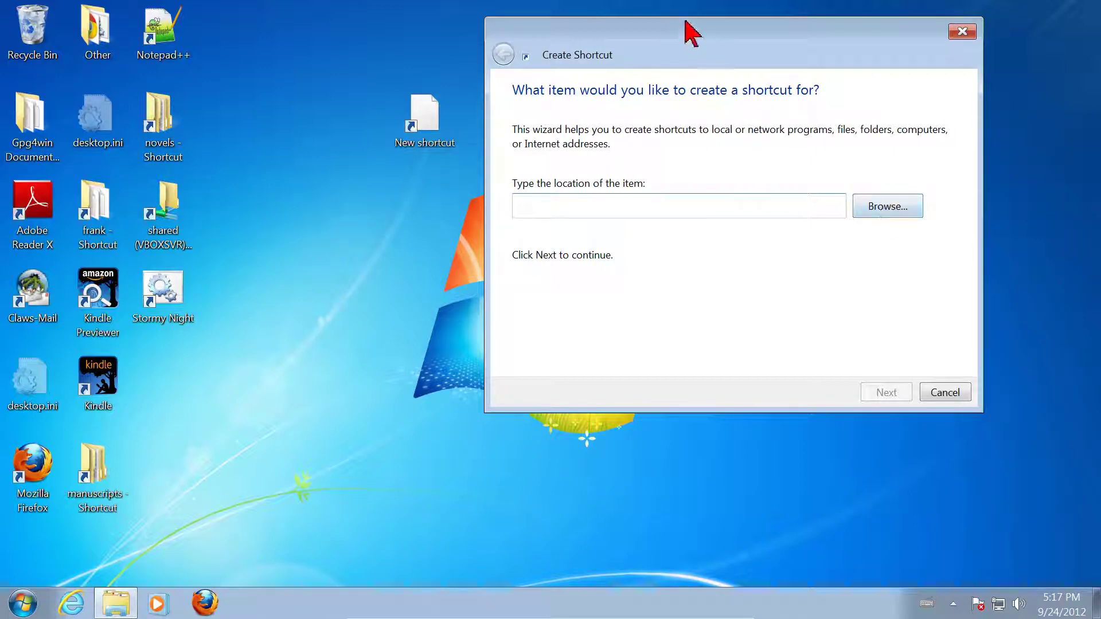
{"action": "left_click_drag", "start_coordinate": [688, 32], "coordinate": [794, 83]}
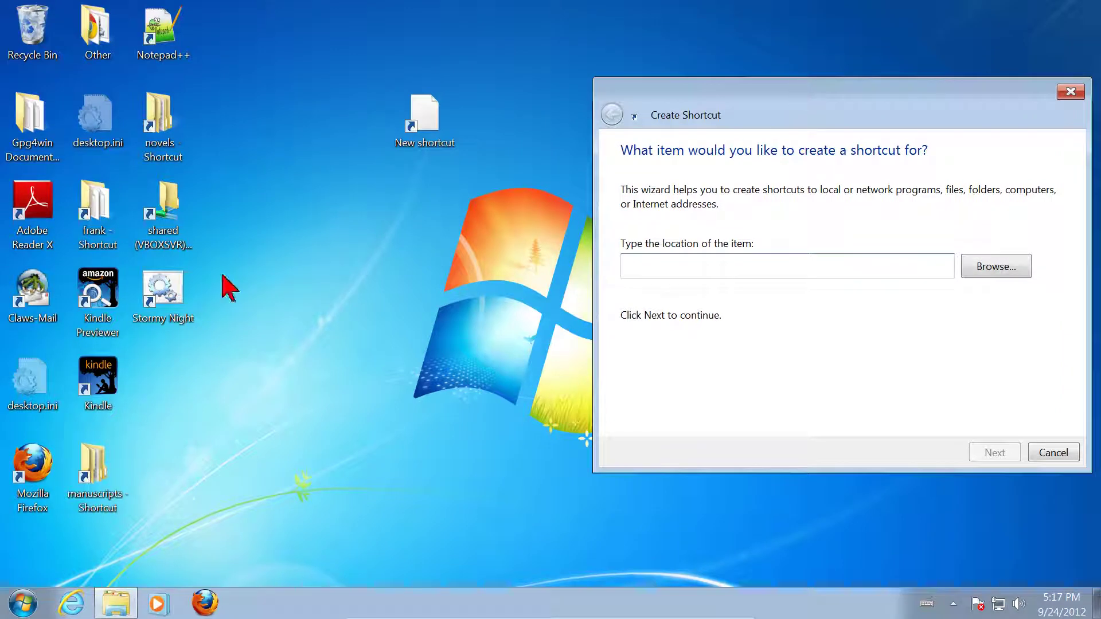
Open Windows Explorer and search the Libraries for "firefox"
{"action": "right_click", "coordinate": [28, 609]}
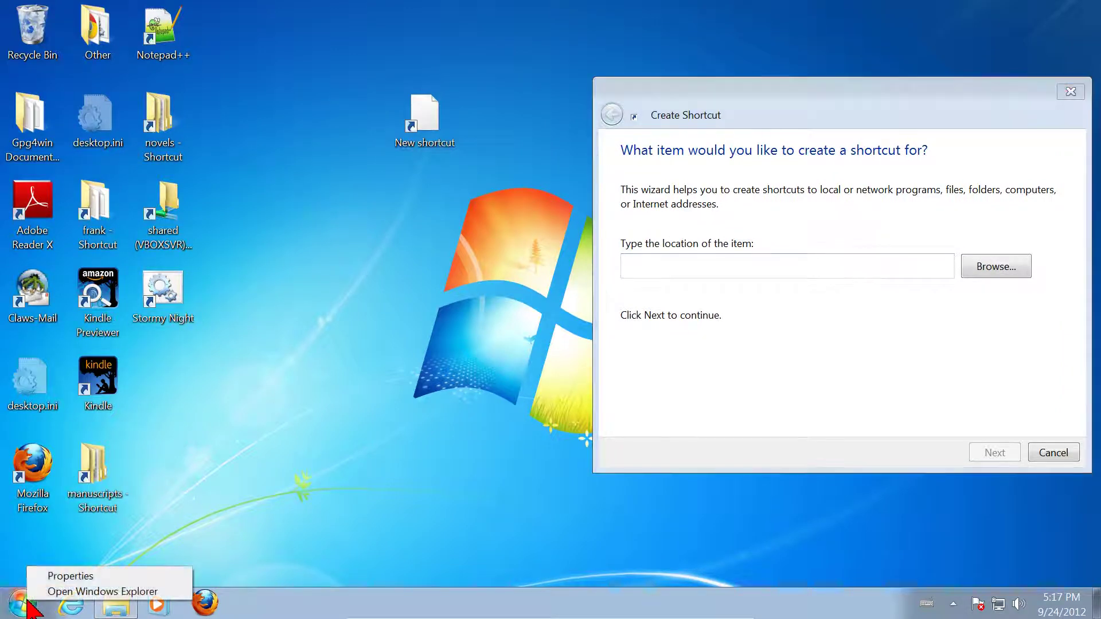
{"action": "left_click", "coordinate": [63, 590]}
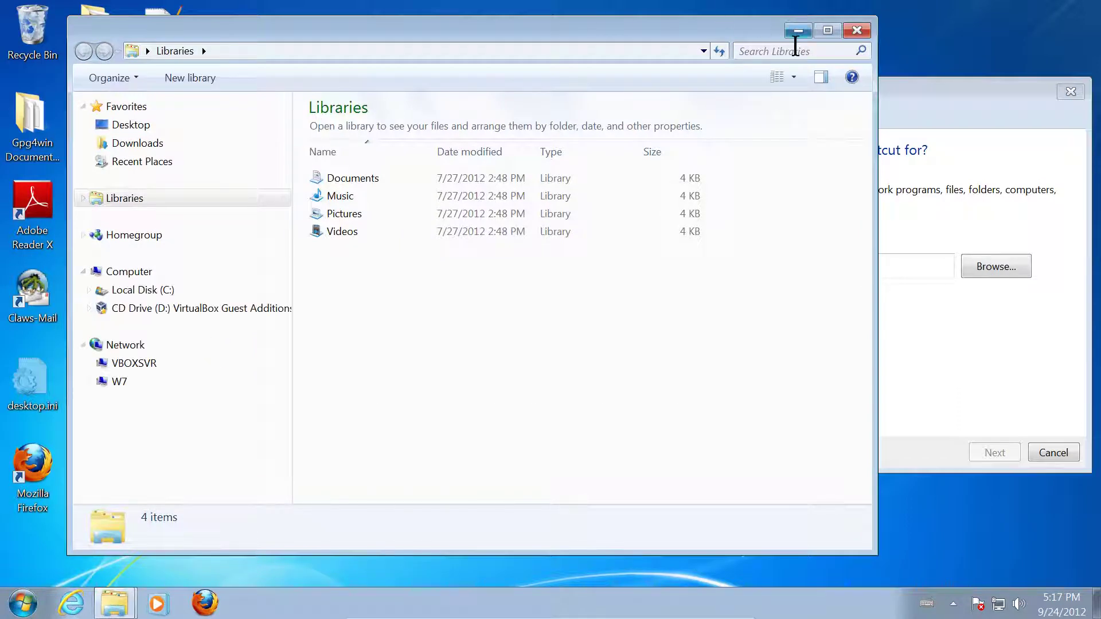
{"action": "left_click", "coordinate": [791, 51]}
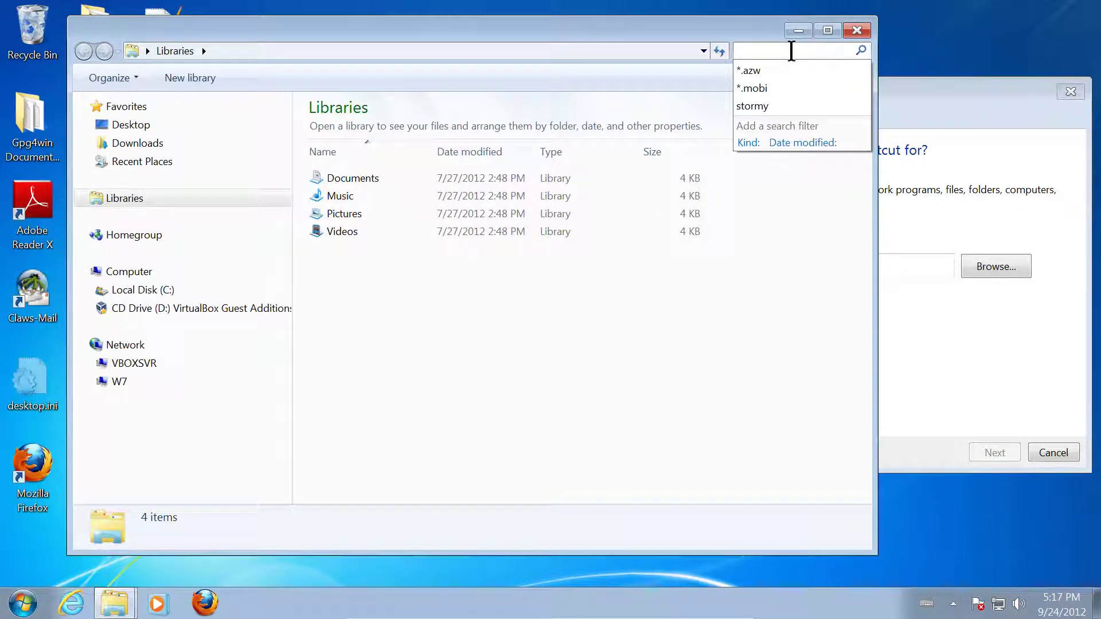
{"action": "key", "text": "Escape"}
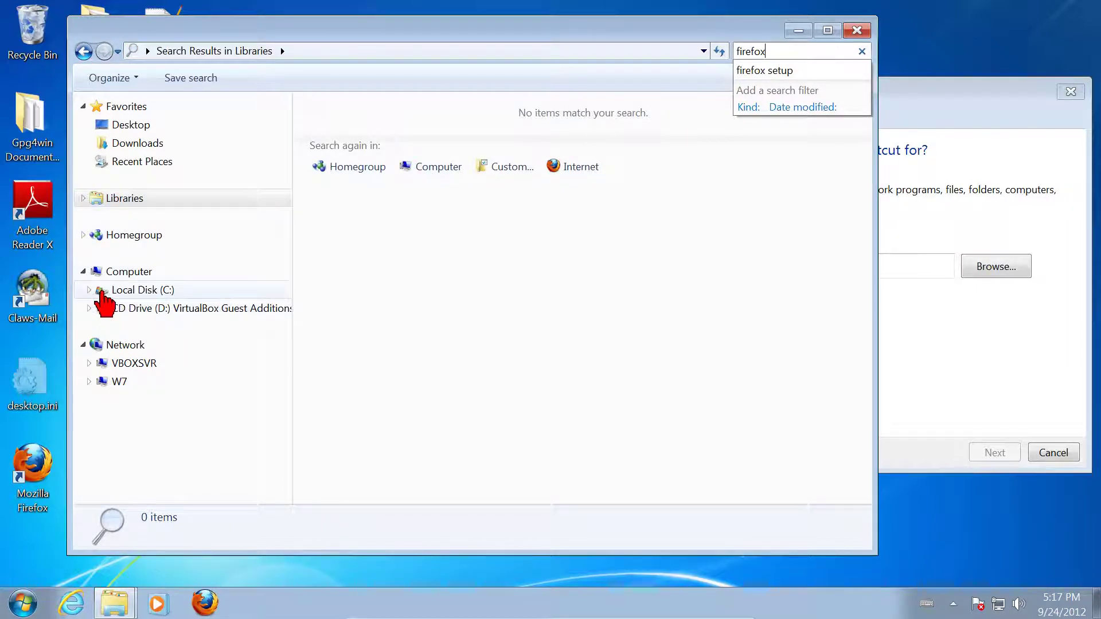
{"action": "key", "text": "Escape"}
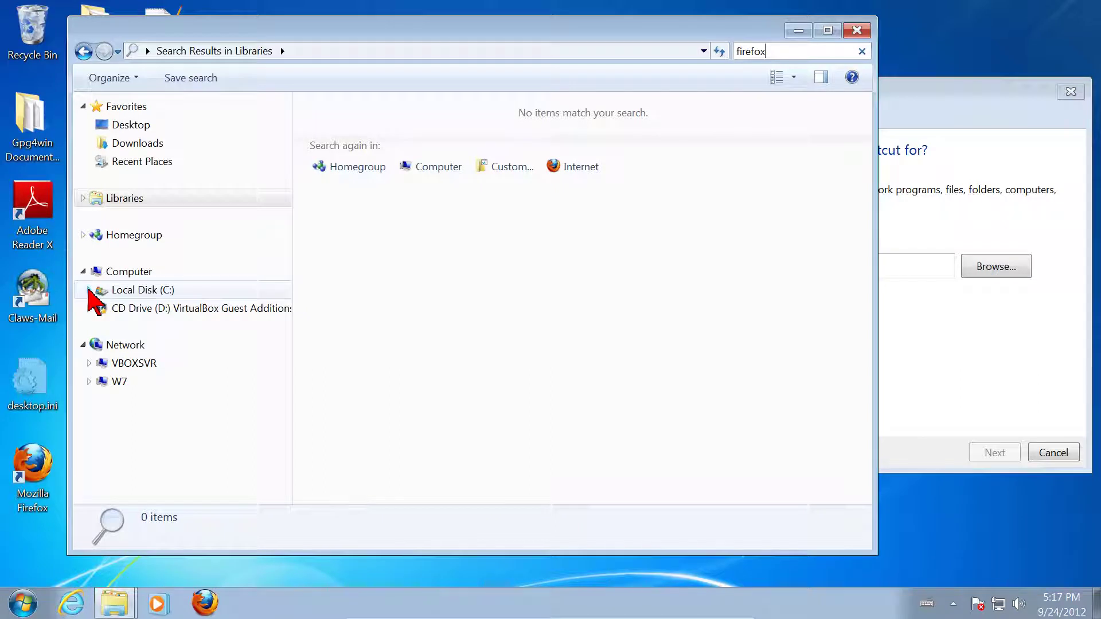
Search the whole computer for "firefox" and arrange the results window and the shortcut wizard so both can be read
{"action": "left_click", "coordinate": [88, 290]}
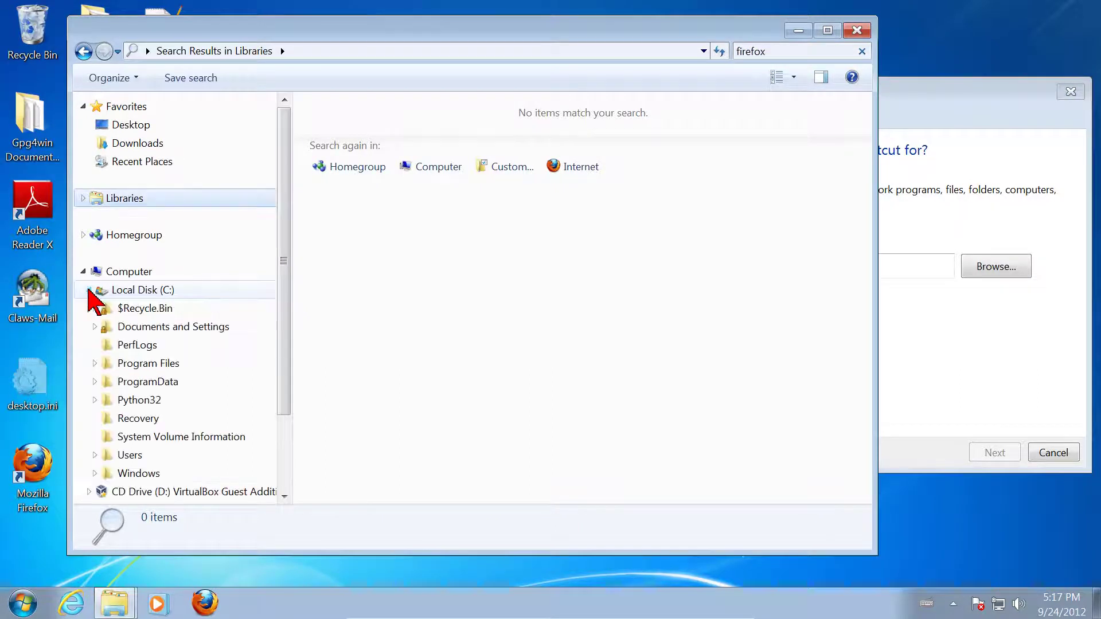
{"action": "left_click", "coordinate": [132, 290]}
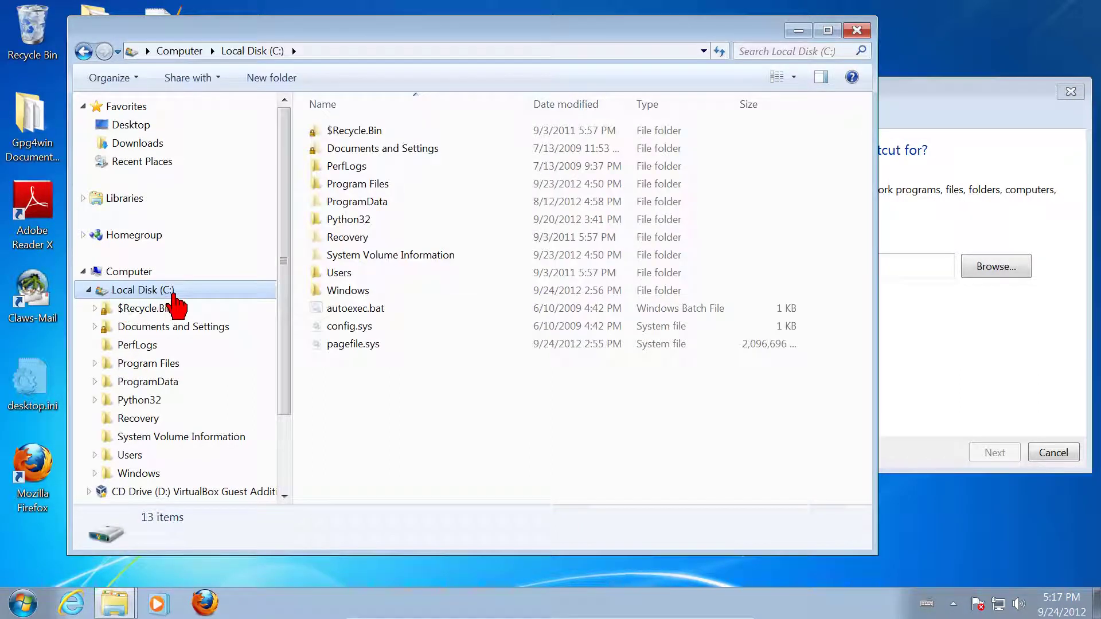
{"action": "left_click", "coordinate": [131, 271]}
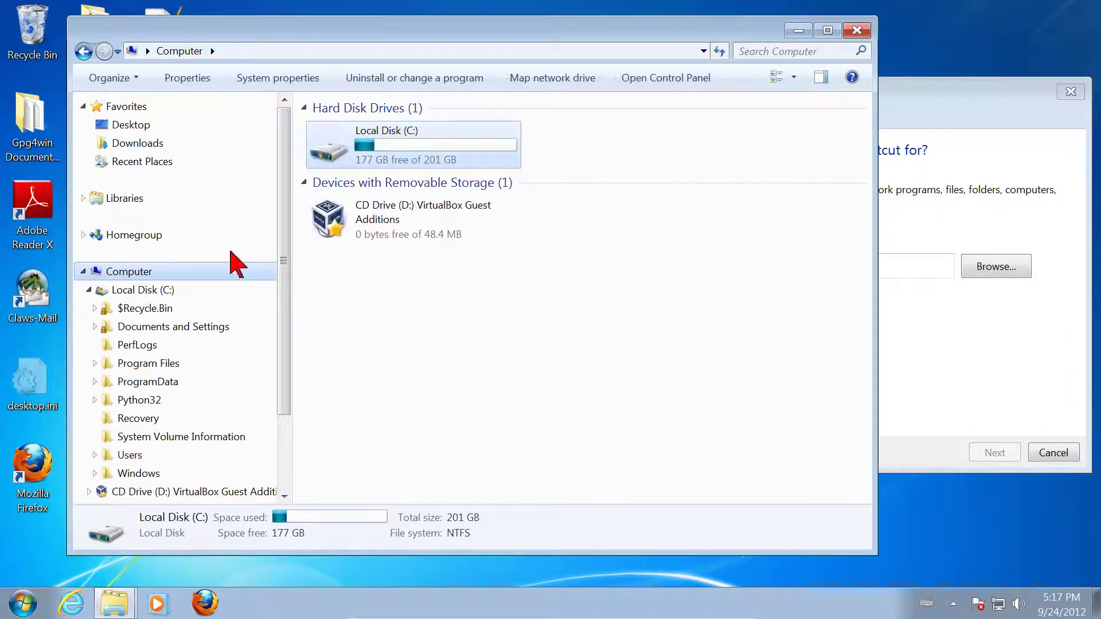
{"action": "left_click", "coordinate": [804, 50]}
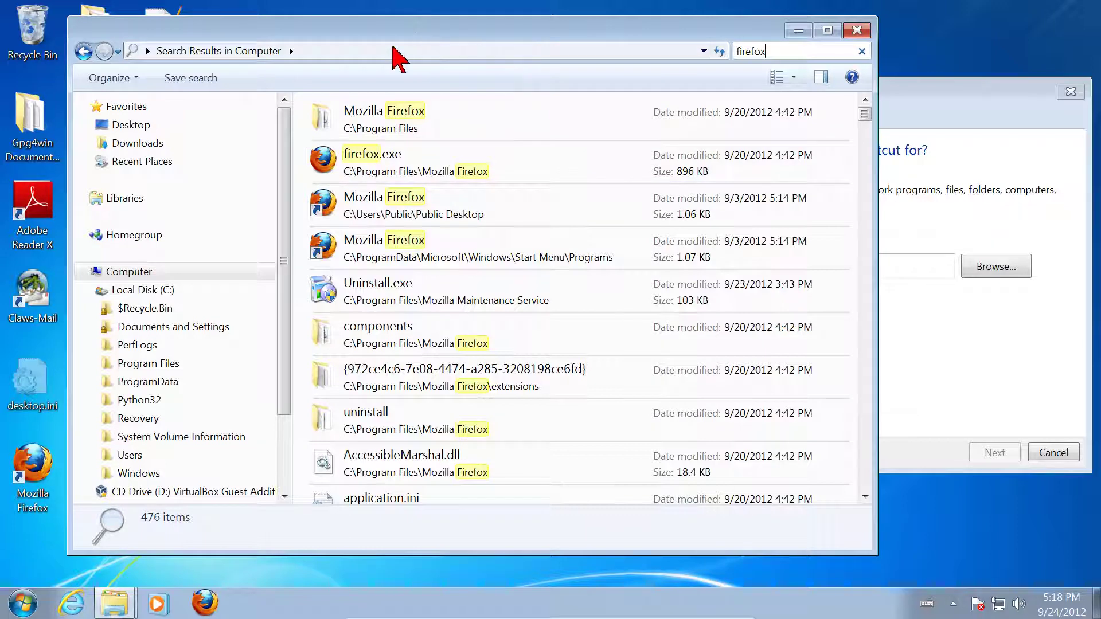
{"action": "left_click_drag", "start_coordinate": [408, 42], "coordinate": [189, 351]}
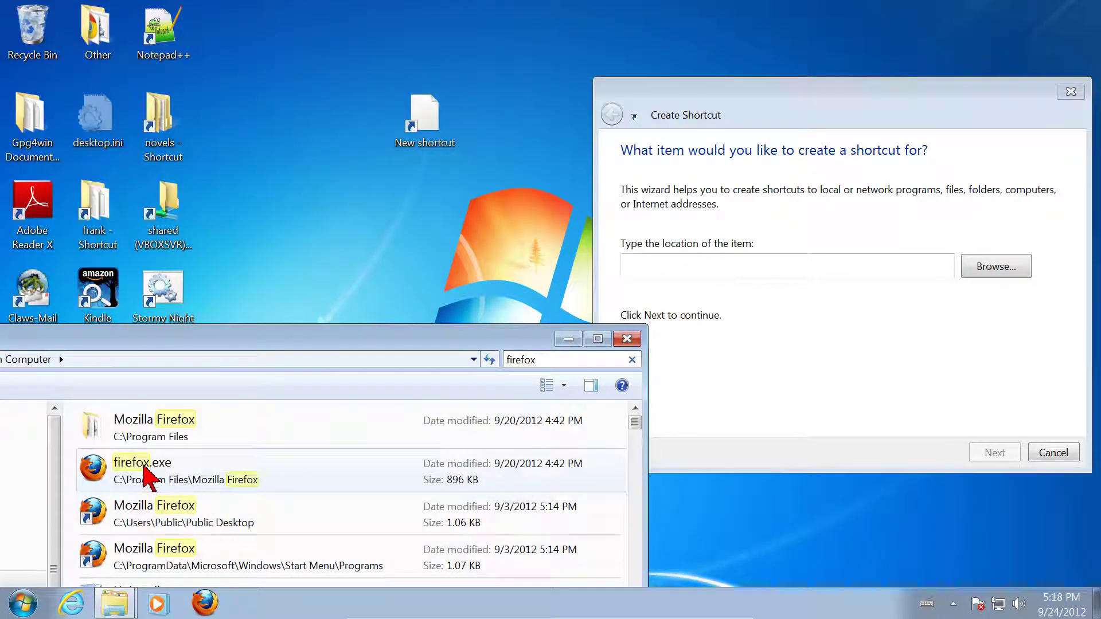
{"action": "left_click_drag", "start_coordinate": [725, 86], "coordinate": [631, 25]}
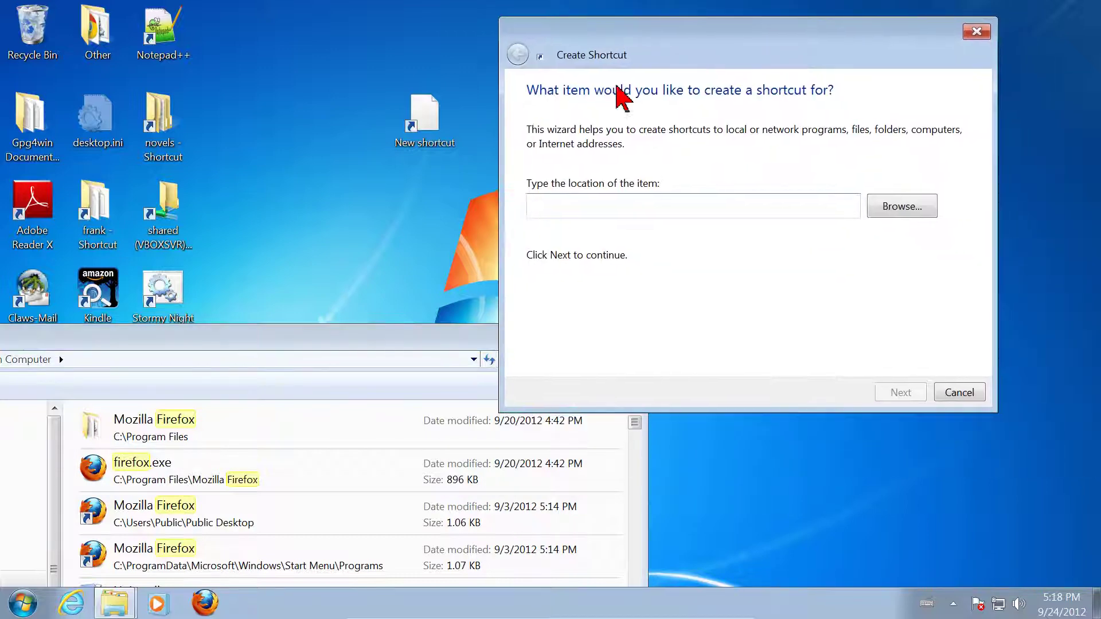
{"action": "left_click", "coordinate": [579, 211]}
{"action": "type", "text": "\""}
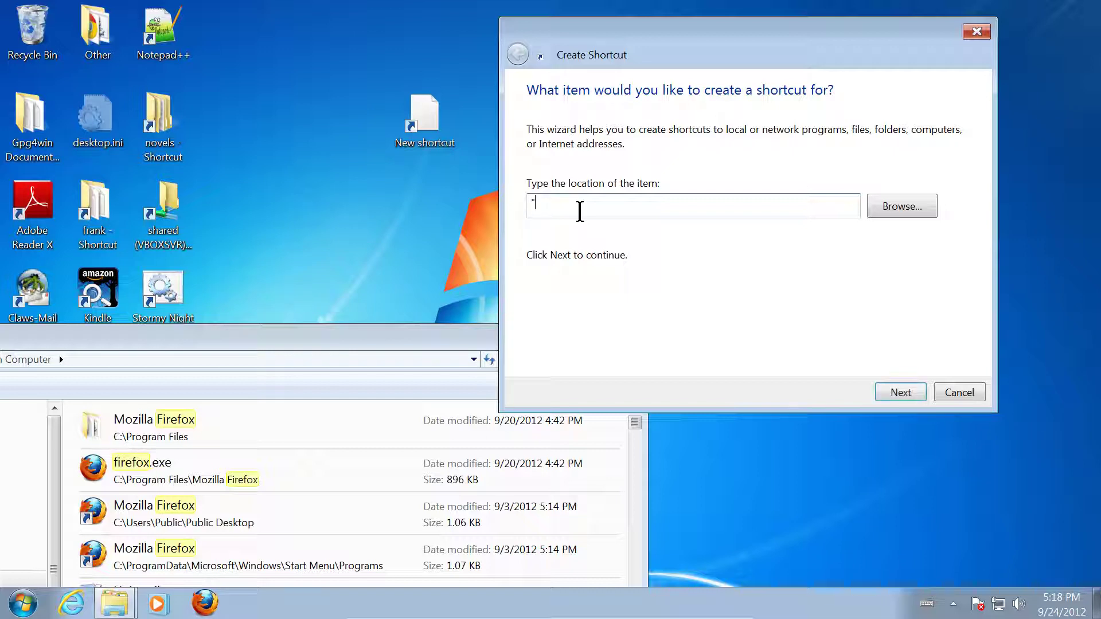
{"action": "type", "text": "C:\\Program Files"}
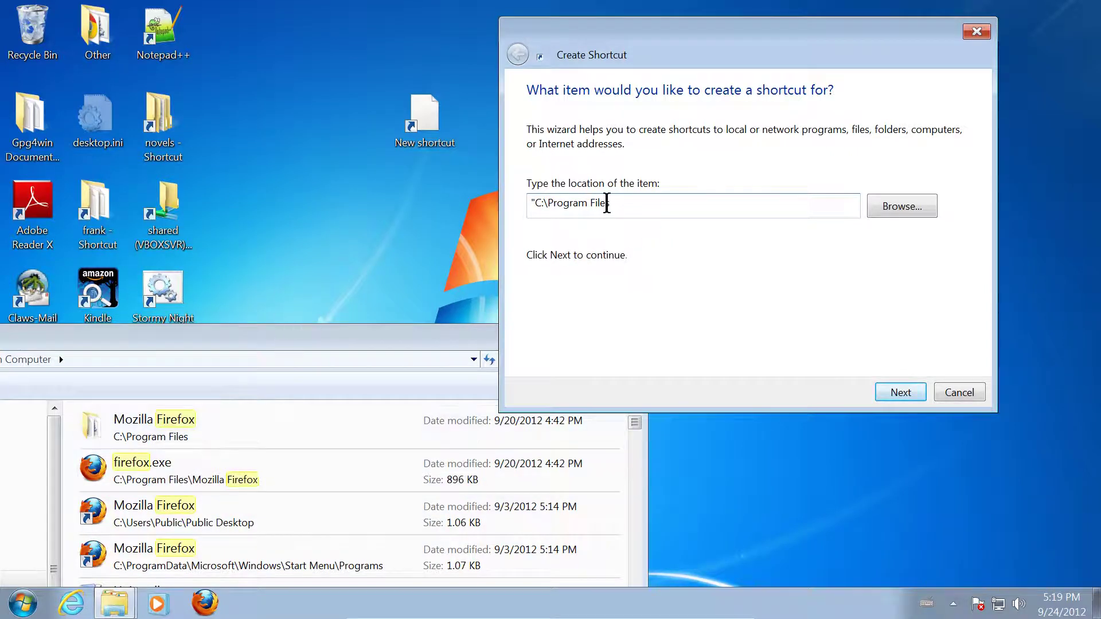
{"action": "left_click_drag", "start_coordinate": [617, 202], "coordinate": [474, 198]}
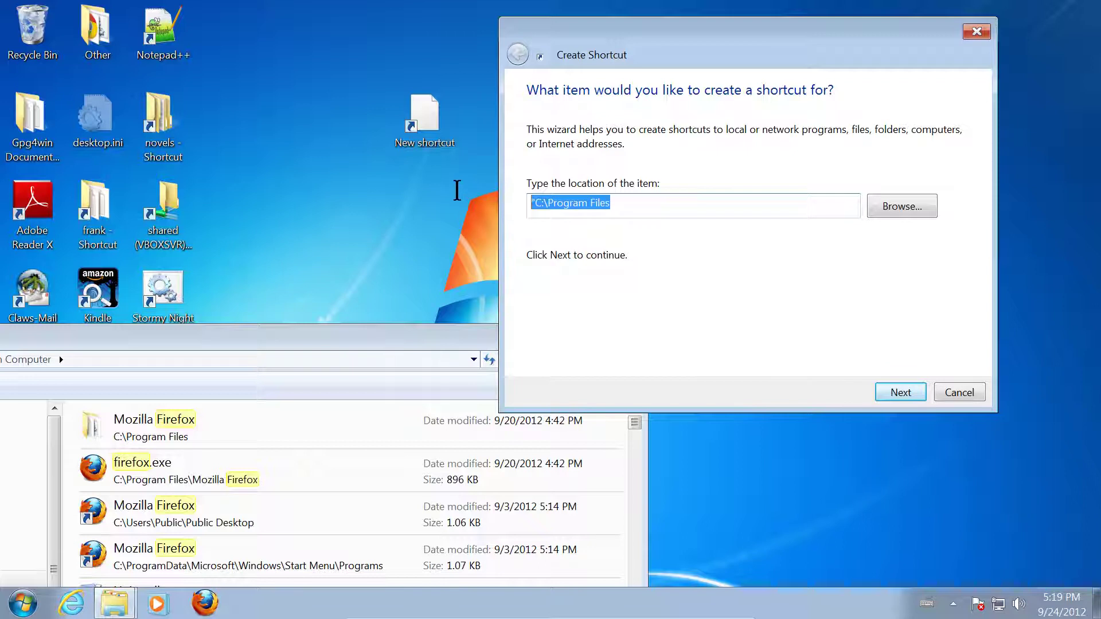
{"action": "key", "text": "Delete"}
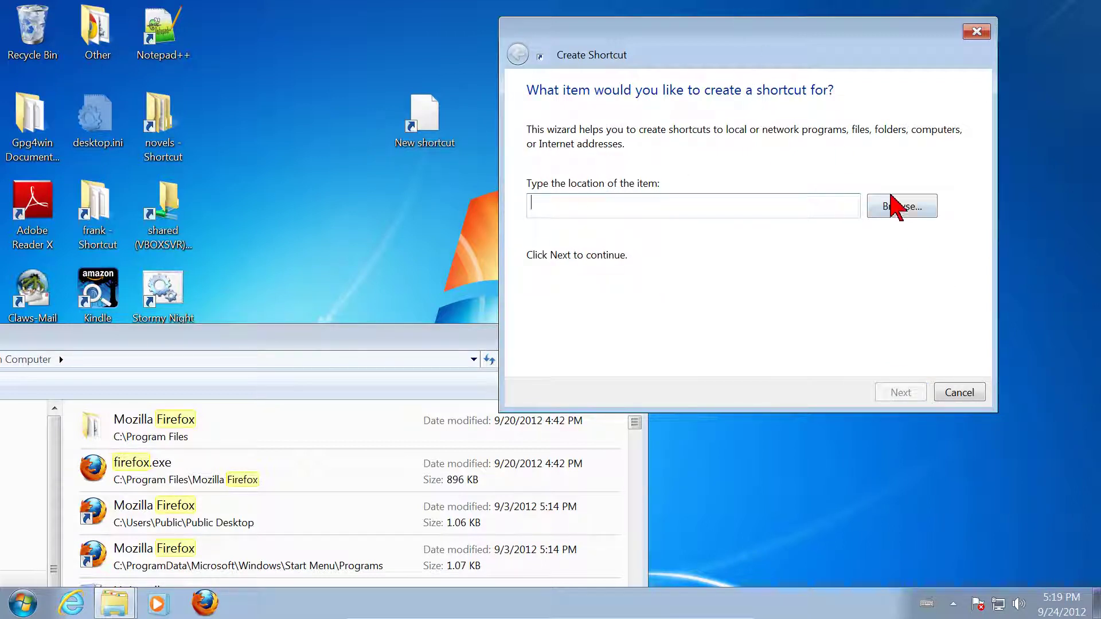
Browse for the shortcut's target, expanding Computer, Local Disk (C:) and Program Files
{"action": "left_click", "coordinate": [903, 207]}
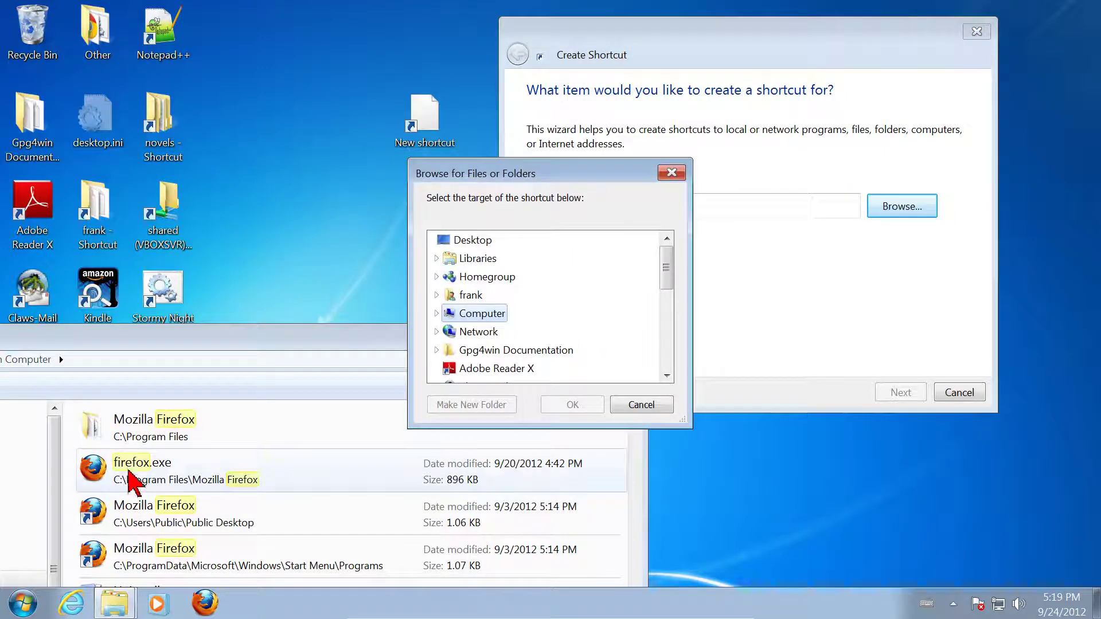
{"action": "left_click_drag", "start_coordinate": [535, 164], "coordinate": [597, 61]}
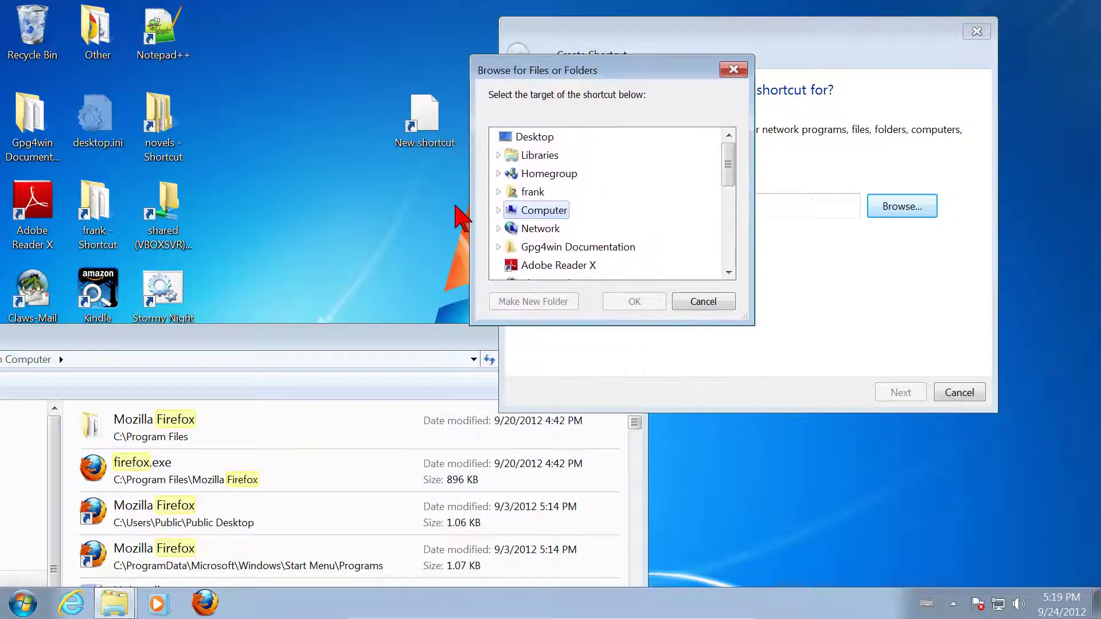
{"action": "left_click", "coordinate": [498, 211]}
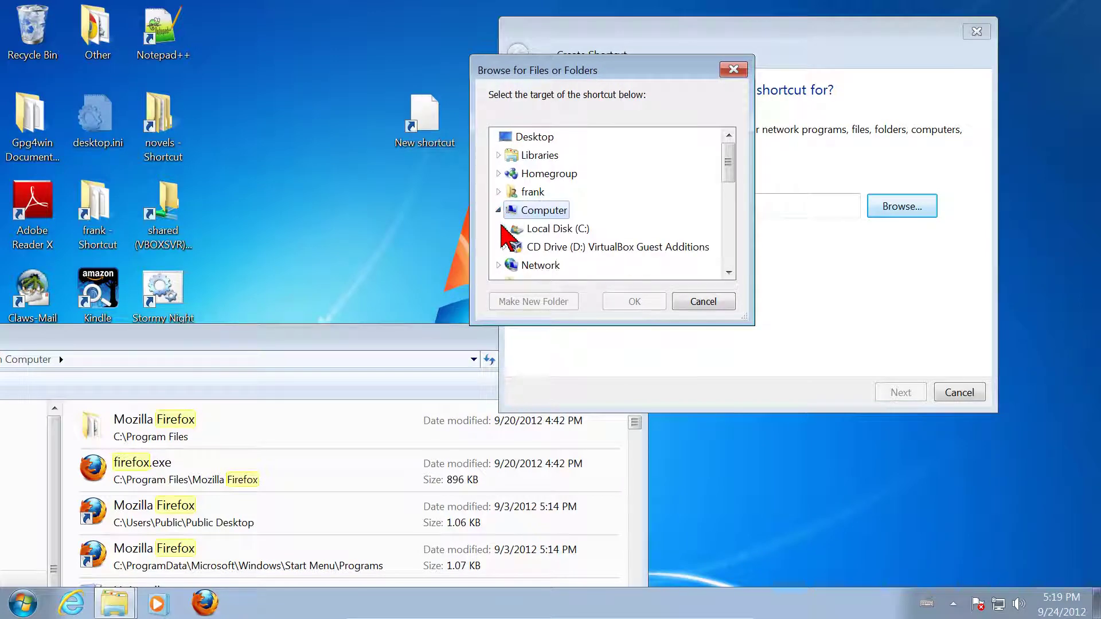
{"action": "left_click", "coordinate": [504, 229]}
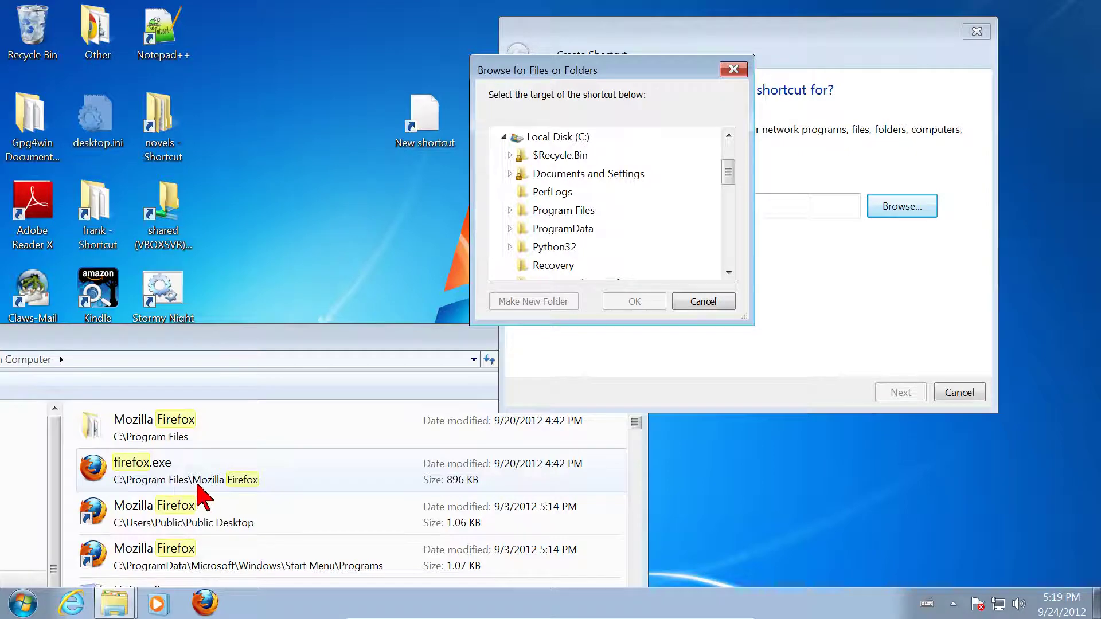
{"action": "left_click", "coordinate": [510, 210]}
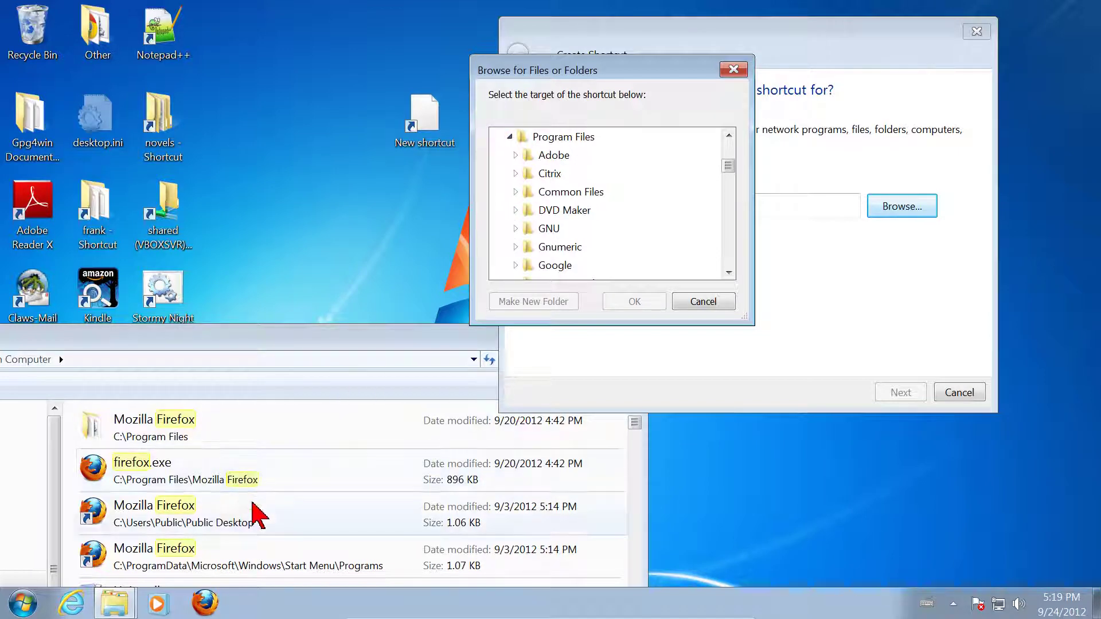
Find the Mozilla Firefox folder inside Program Files and expand it to show its contents
{"action": "scroll", "coordinate": [580, 214], "scroll_direction": "down", "scroll_amount": 6}
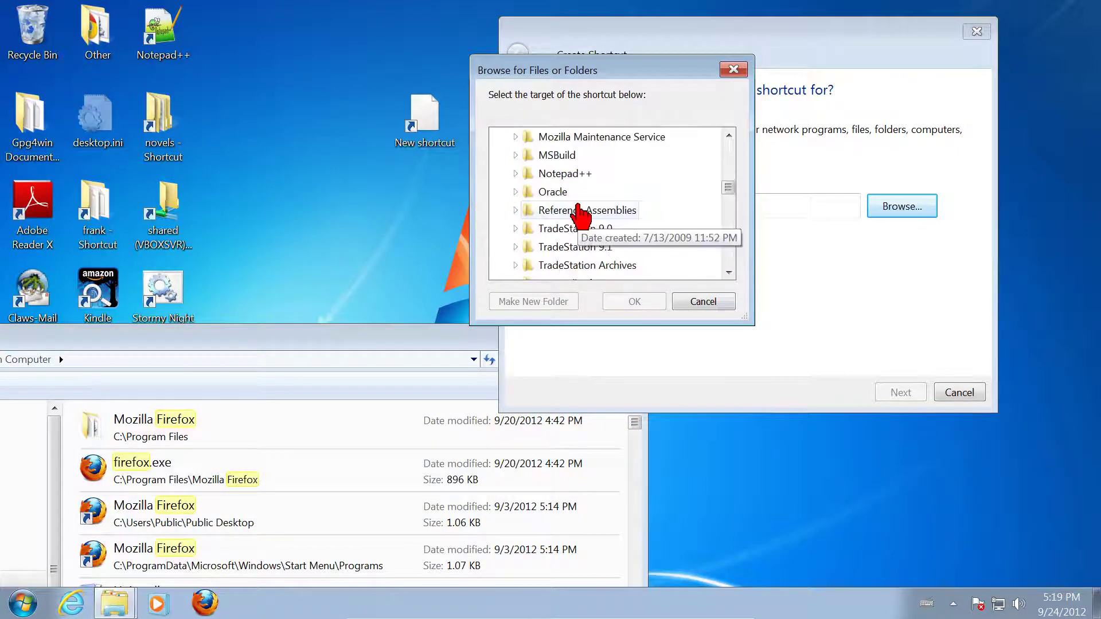
{"action": "scroll", "coordinate": [578, 208], "scroll_direction": "up", "scroll_amount": 2}
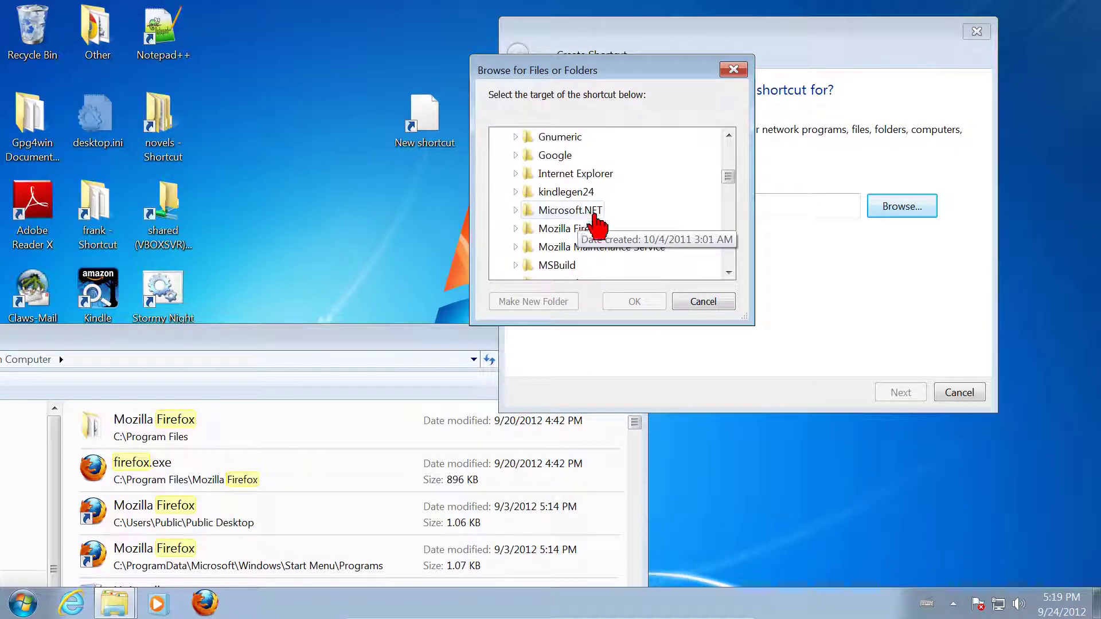
{"action": "left_click", "coordinate": [542, 228]}
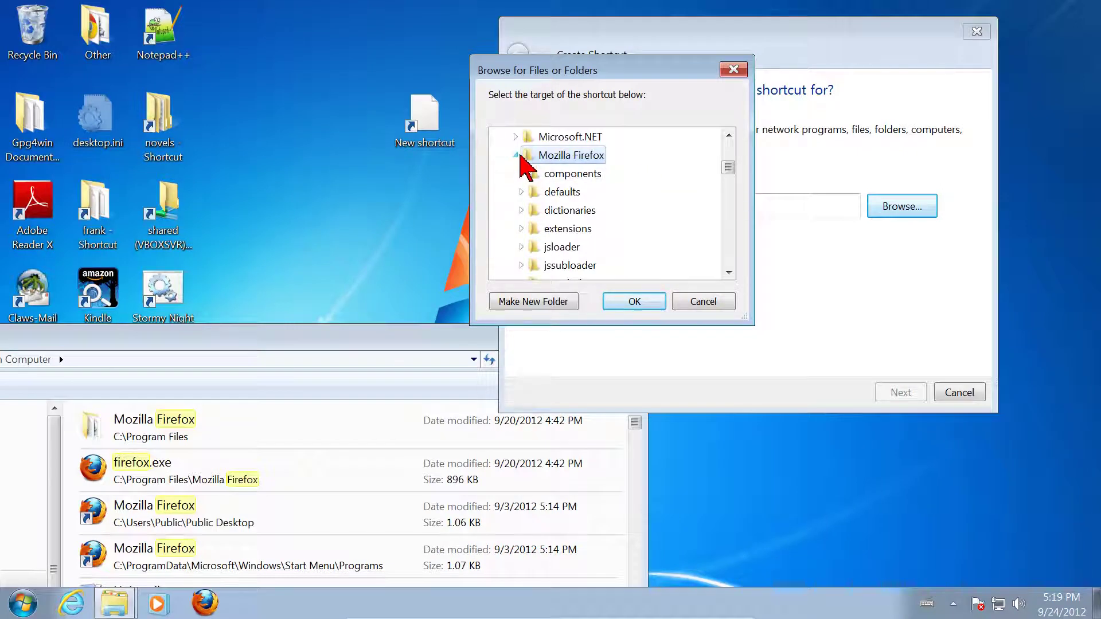
{"action": "left_click", "coordinate": [516, 156]}
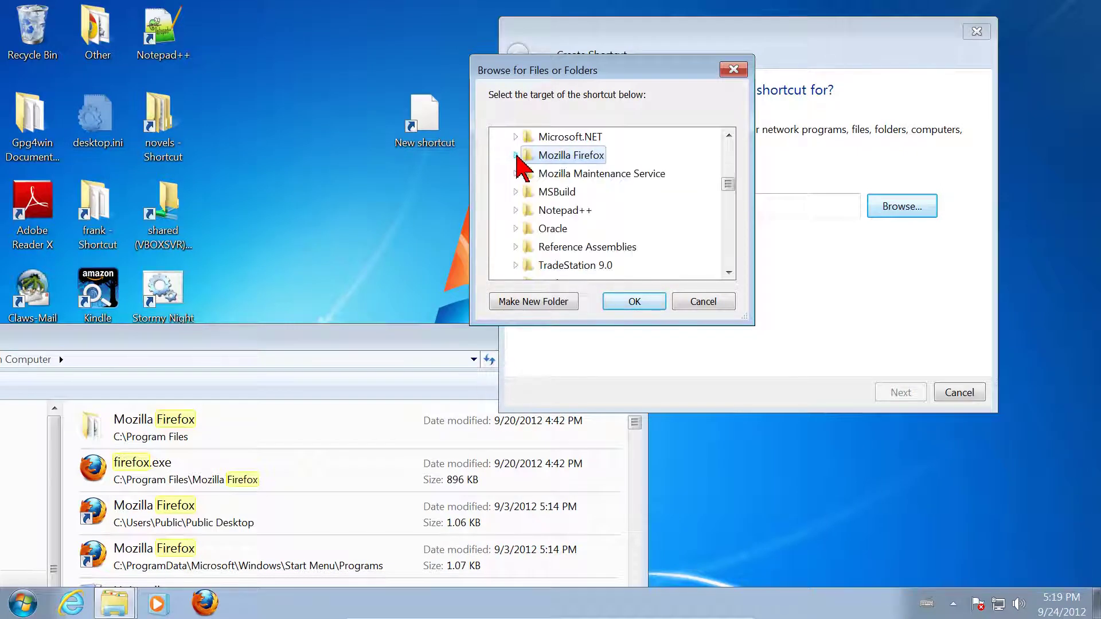
{"action": "left_click", "coordinate": [516, 155]}
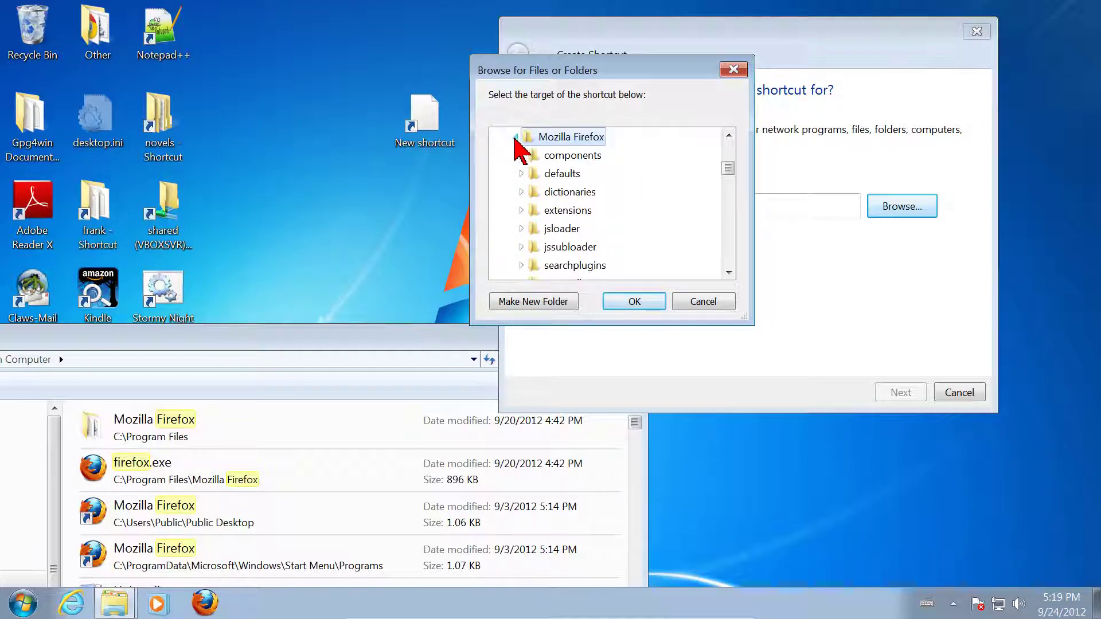
{"action": "left_click", "coordinate": [515, 138]}
{"action": "left_click", "coordinate": [515, 137]}
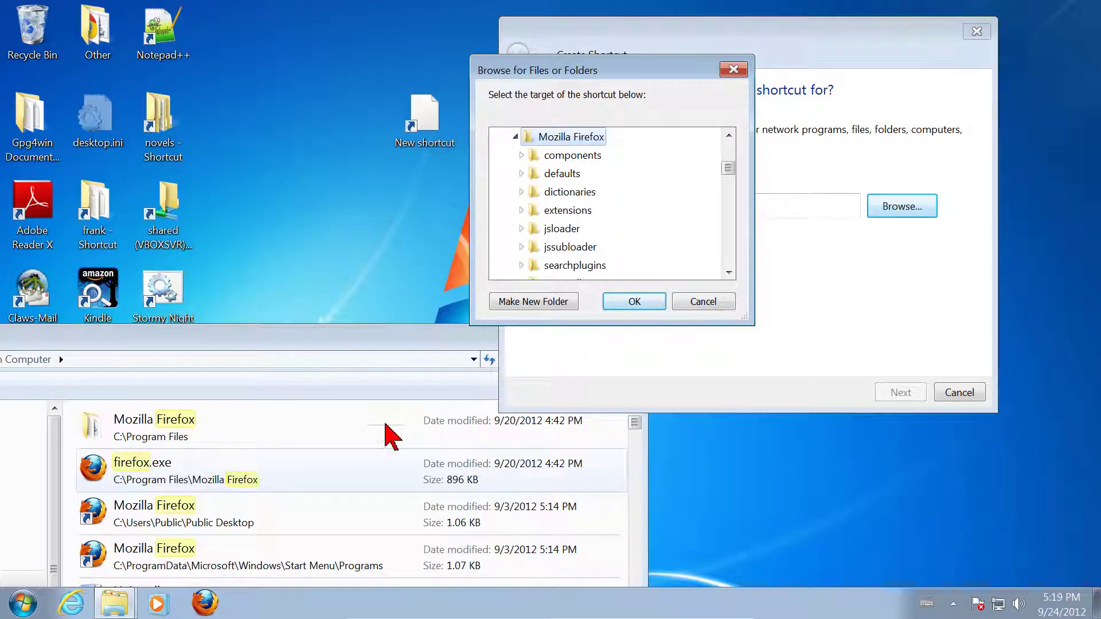
Choose firefox.exe in the Mozilla Firefox folder as the shortcut's target
{"action": "scroll", "coordinate": [677, 195], "scroll_direction": "down", "scroll_amount": 2}
{"action": "scroll", "coordinate": [677, 195], "scroll_direction": "down", "scroll_amount": 4}
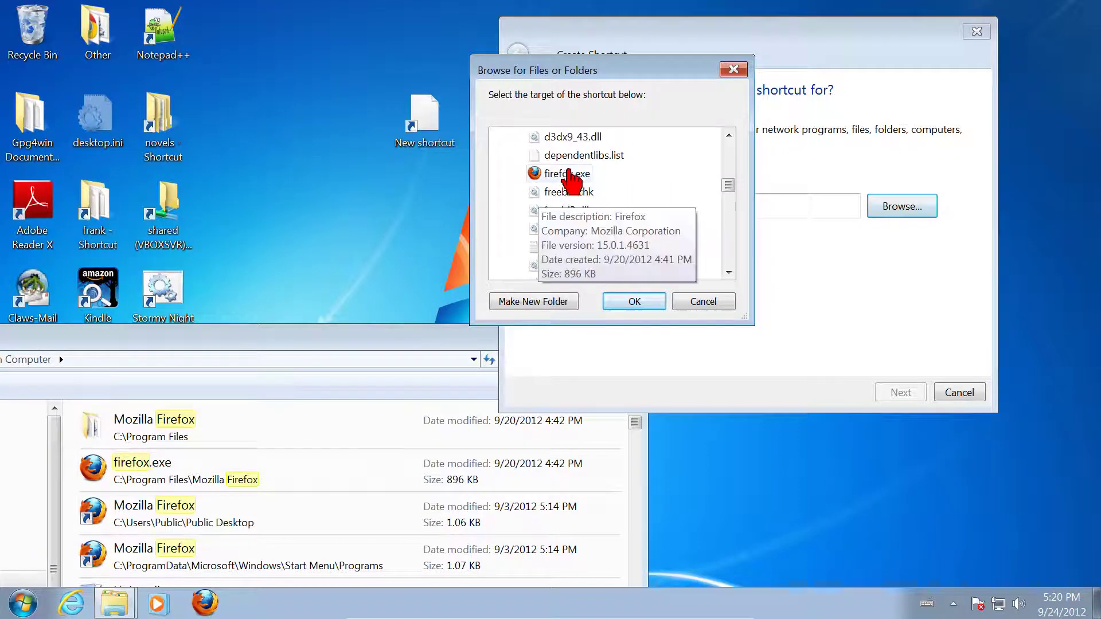
{"action": "left_click", "coordinate": [558, 174]}
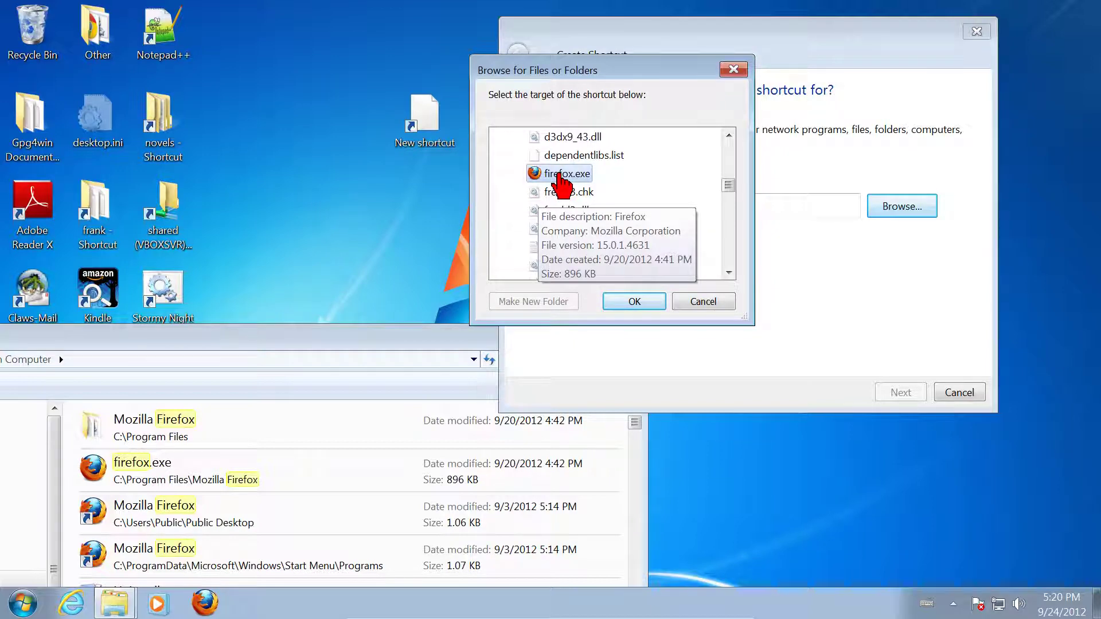
{"action": "left_click", "coordinate": [626, 301]}
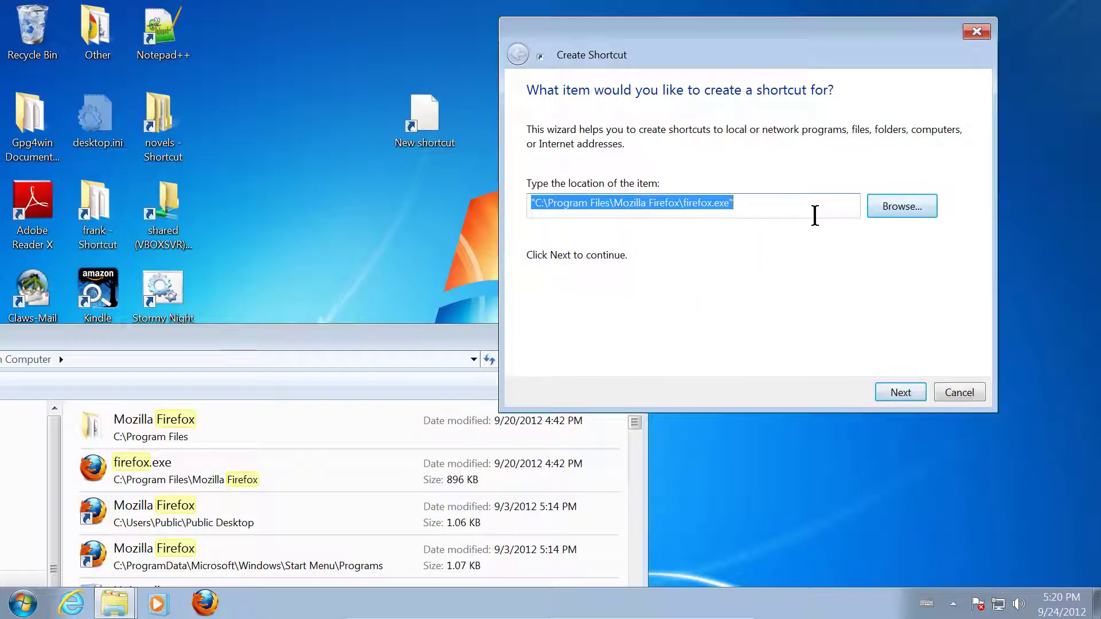
{"action": "left_click", "coordinate": [801, 209]}
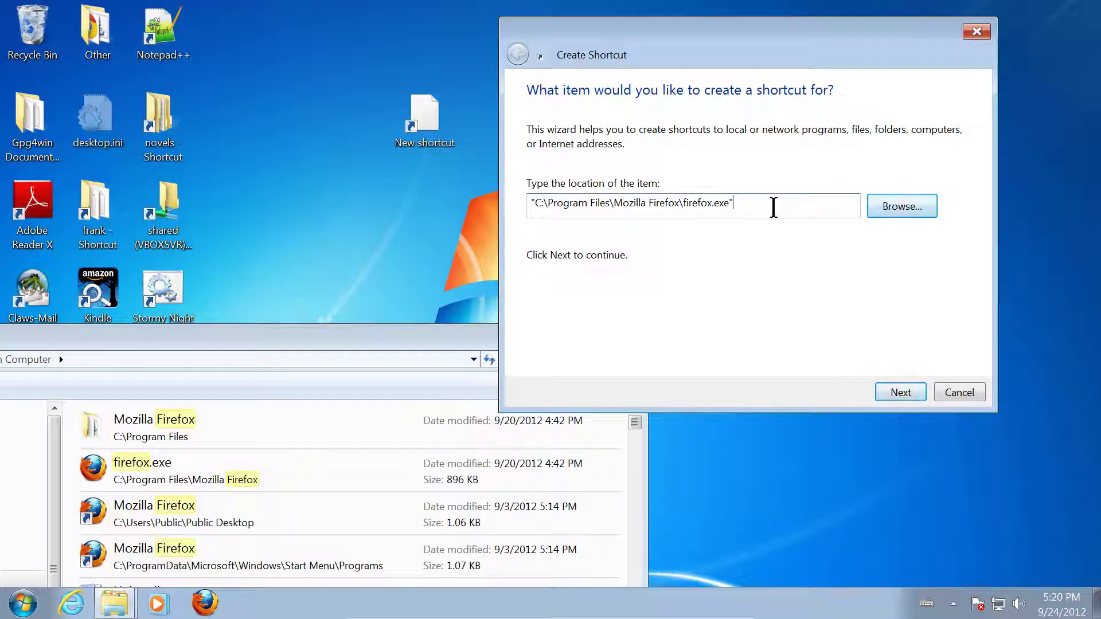
Name the new shortcut "ff" and finish creating it
{"action": "left_click", "coordinate": [903, 394]}
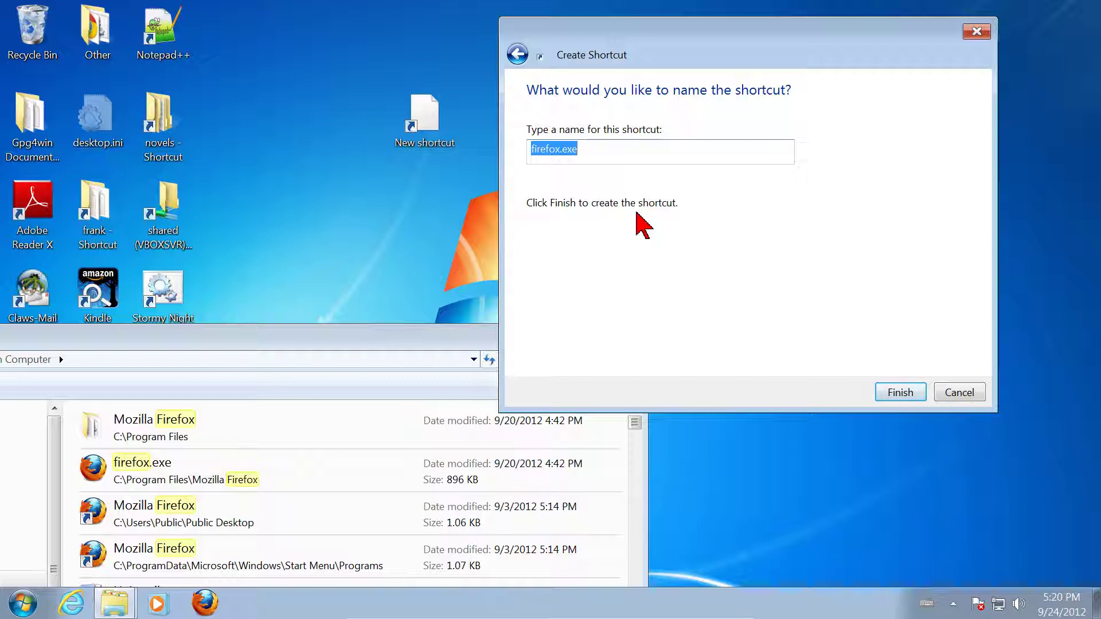
{"action": "type", "text": "ff"}
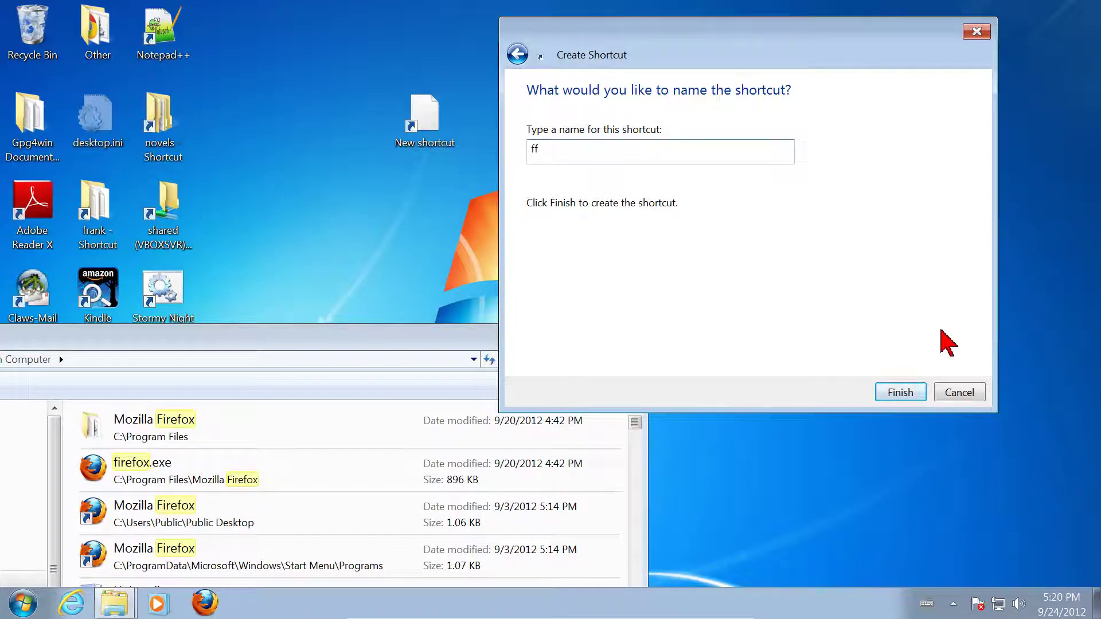
{"action": "left_click", "coordinate": [900, 393]}
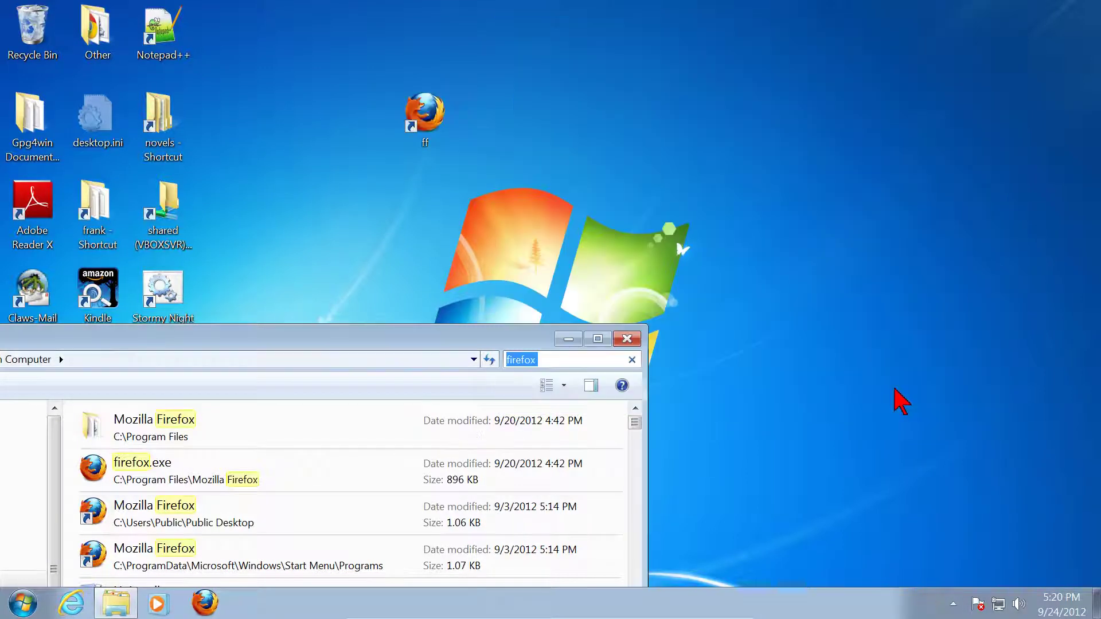
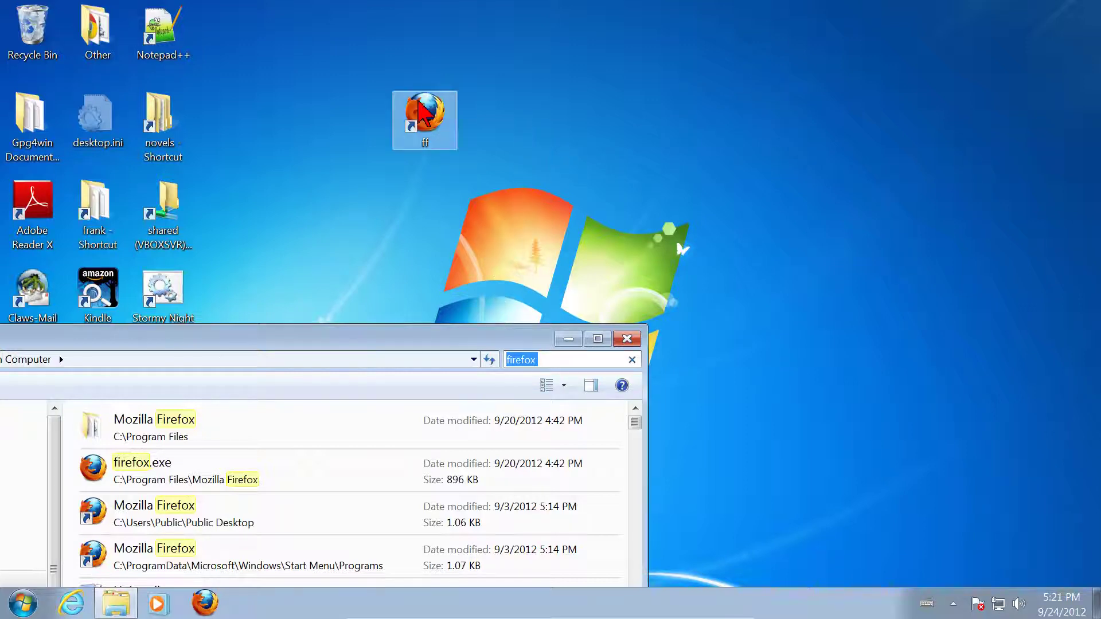
Open the properties of the ff desktop shortcut and move the dialog clear of its icon
{"action": "right_click", "coordinate": [423, 115]}
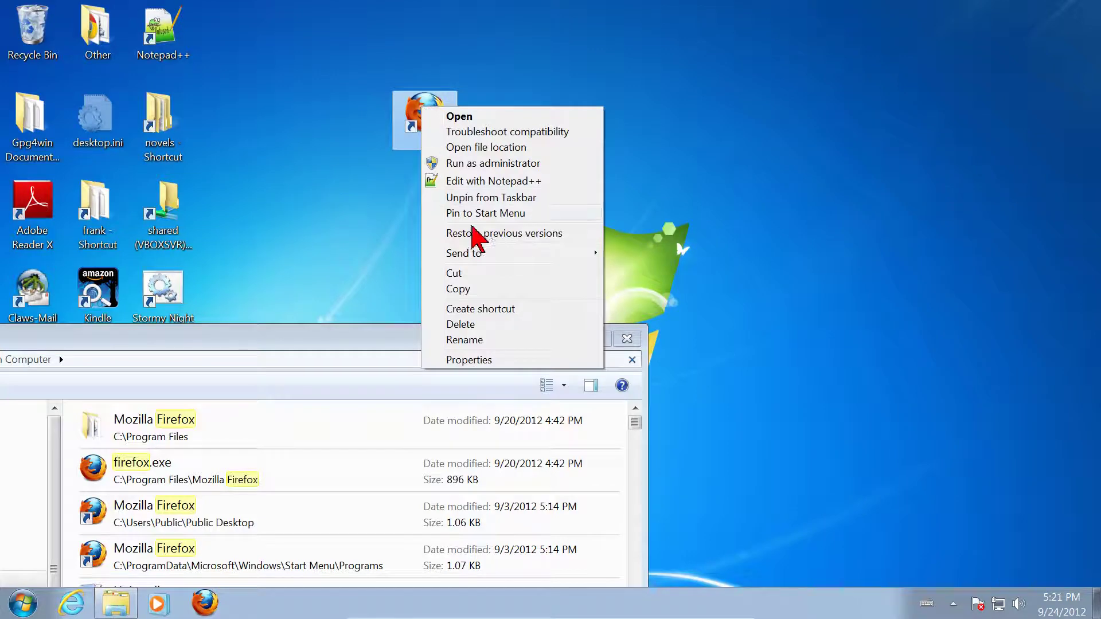
{"action": "left_click", "coordinate": [469, 360]}
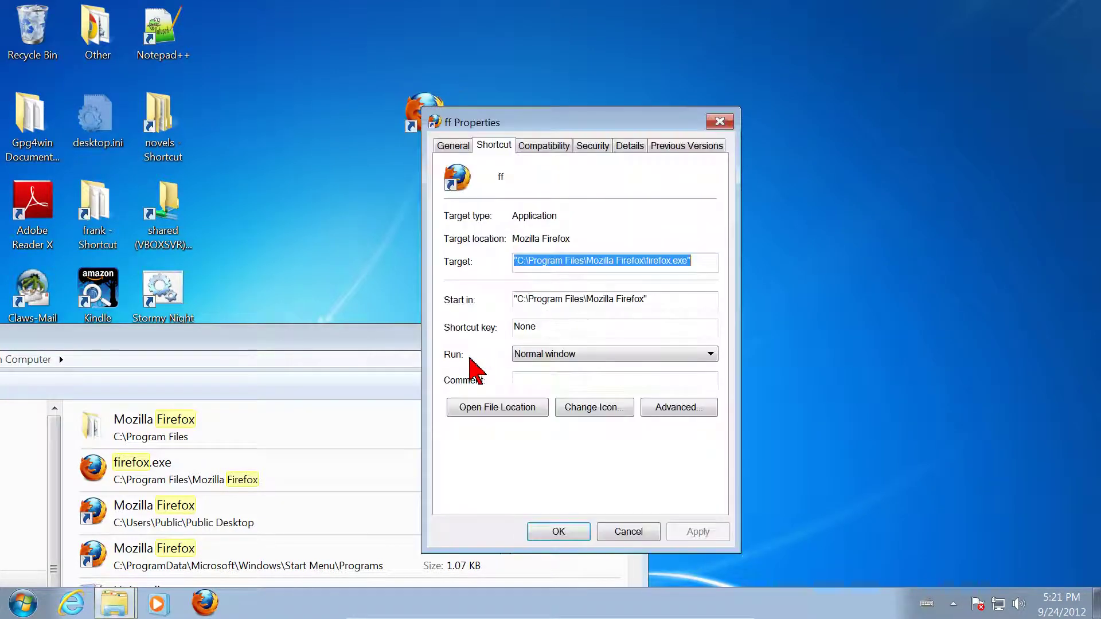
{"action": "left_click_drag", "start_coordinate": [584, 122], "coordinate": [826, 26]}
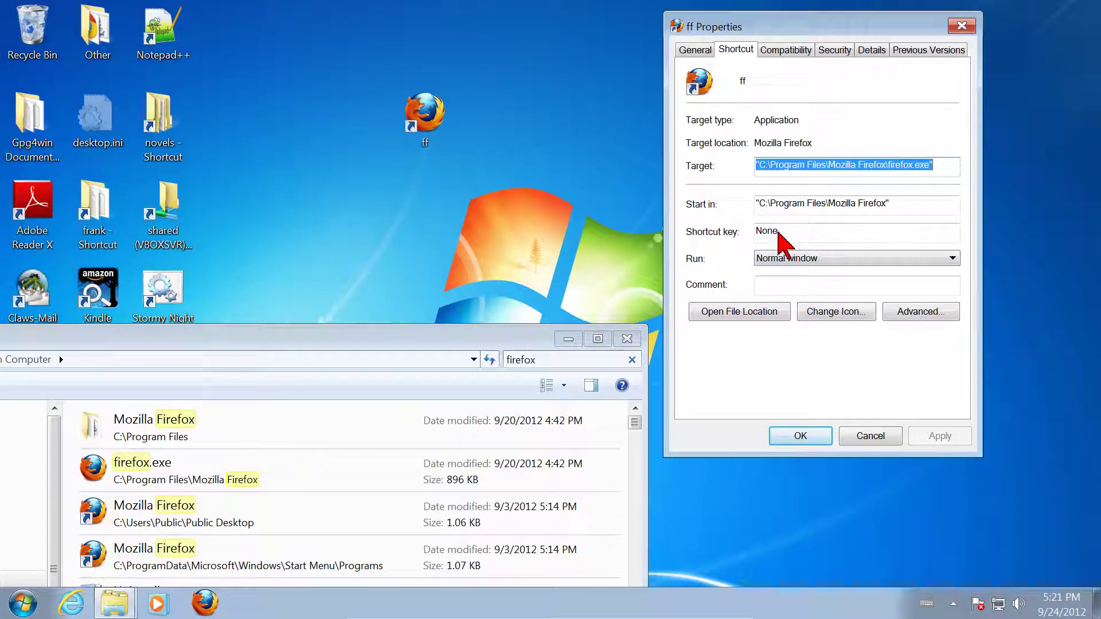
In the Explorer search window, browse to the novels\stormy folder in the user's profile under C:\Users and select newstormy.html
{"action": "left_click", "coordinate": [422, 339]}
{"action": "left_click_drag", "start_coordinate": [438, 342], "coordinate": [676, 42]}
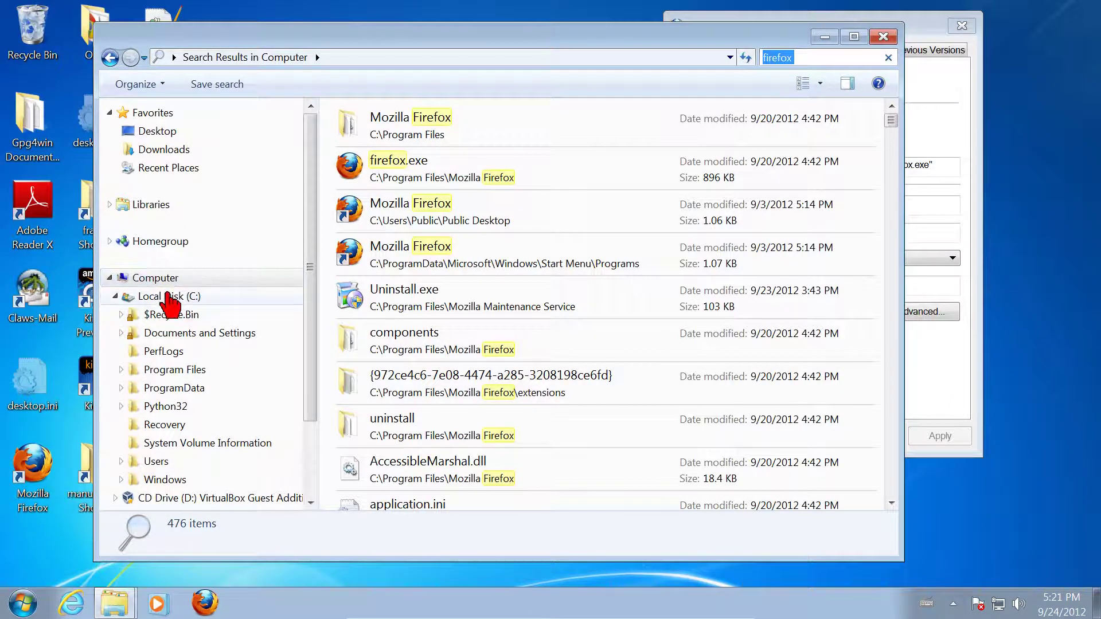
{"action": "left_click", "coordinate": [121, 462]}
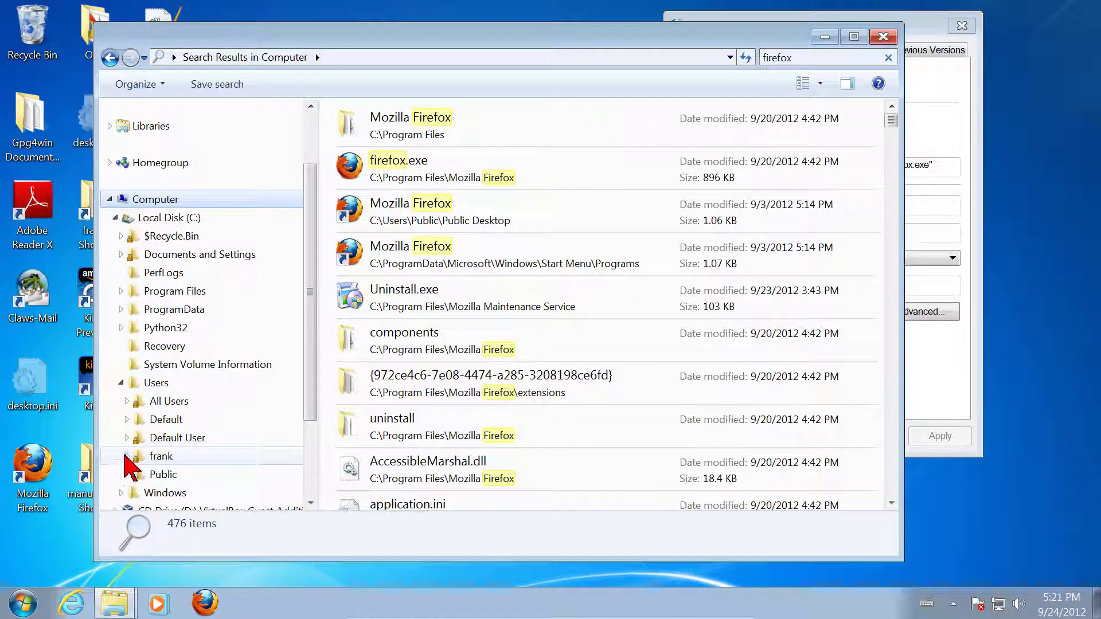
{"action": "left_click", "coordinate": [127, 457]}
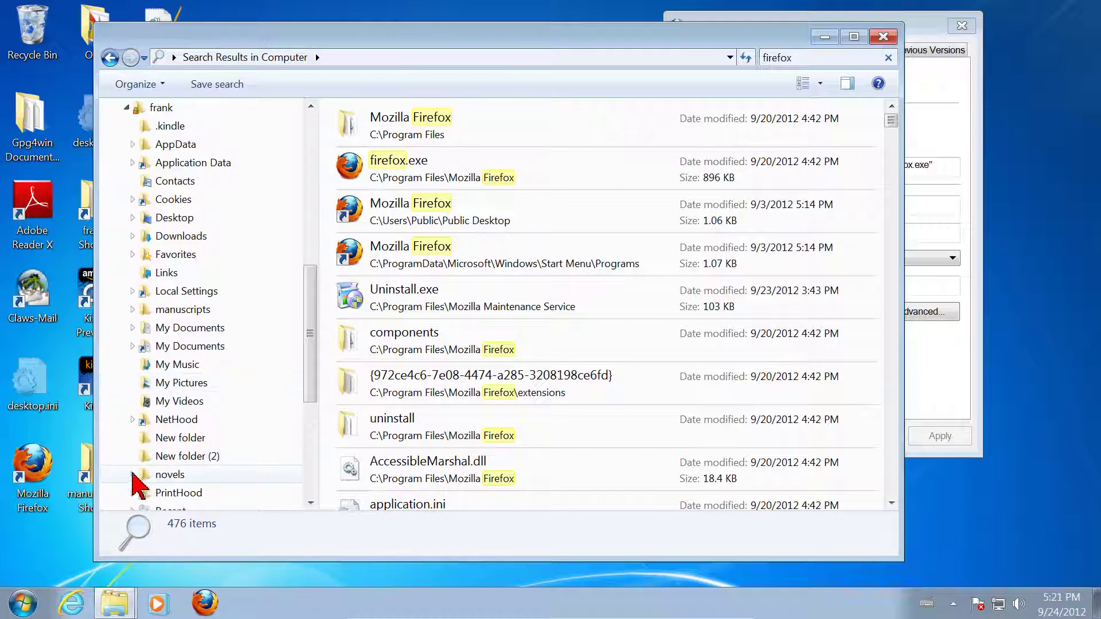
{"action": "left_click", "coordinate": [133, 475]}
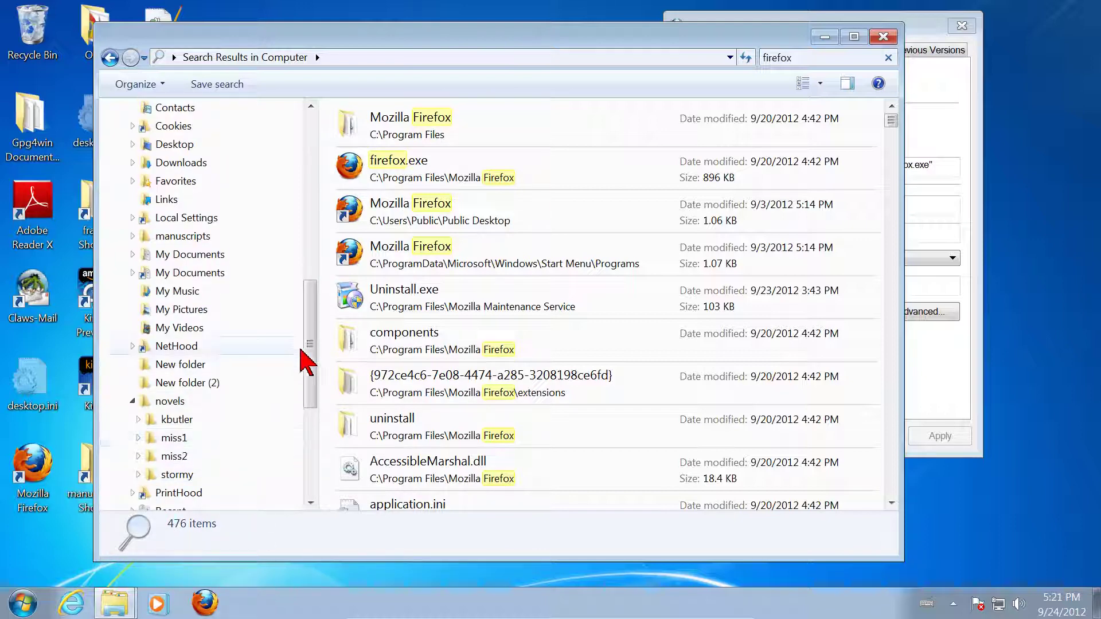
{"action": "left_click_drag", "start_coordinate": [307, 357], "coordinate": [307, 376]}
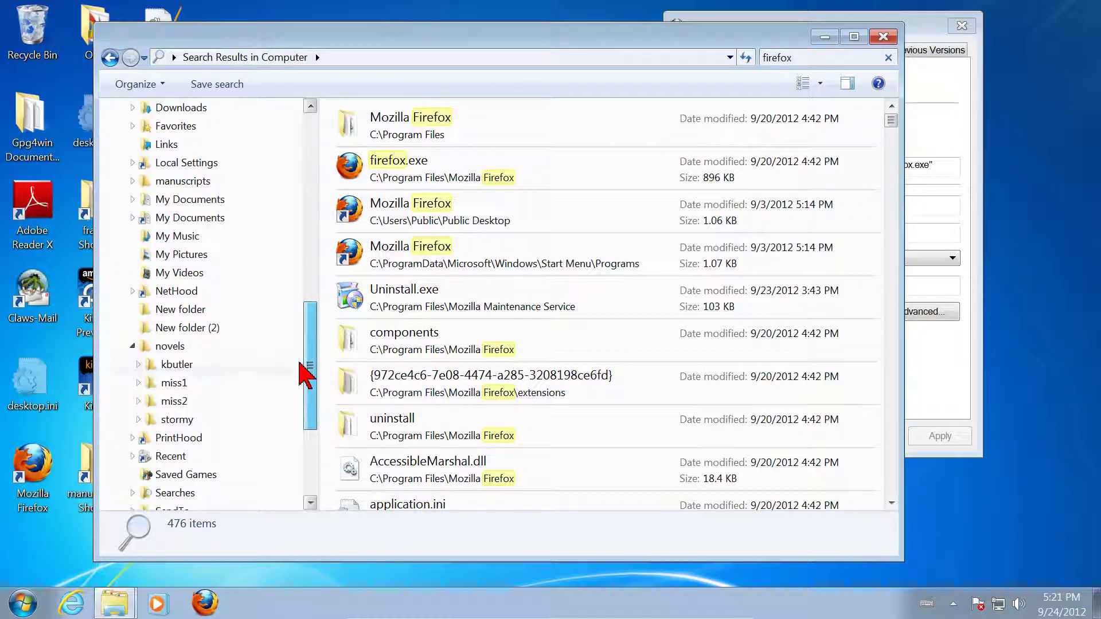
{"action": "left_click", "coordinate": [138, 420]}
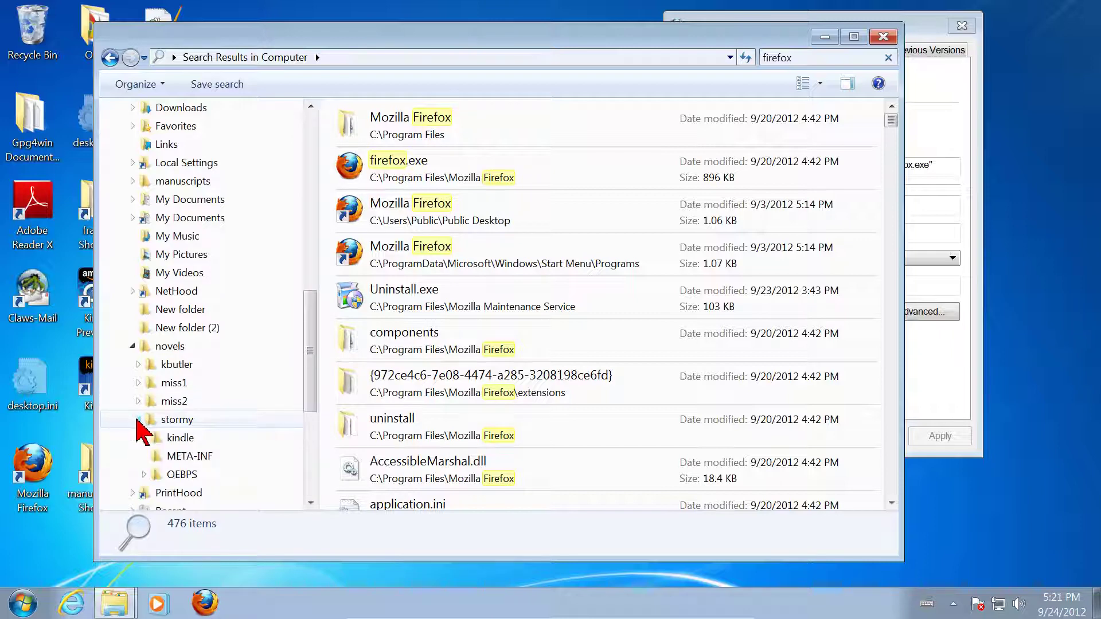
{"action": "left_click", "coordinate": [173, 420]}
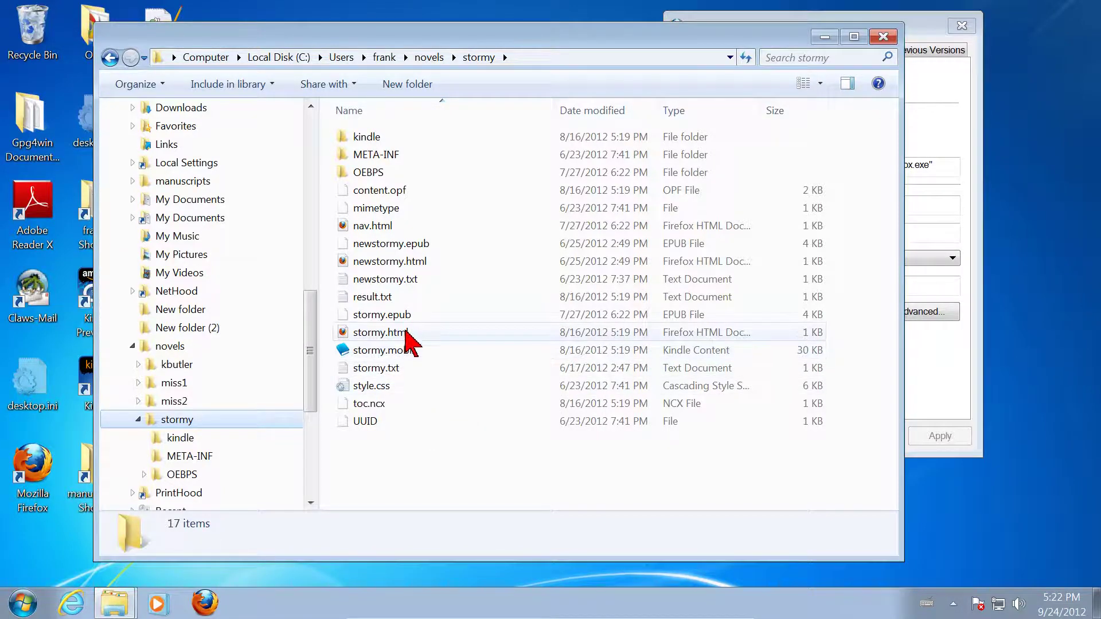
{"action": "left_click", "coordinate": [385, 262]}
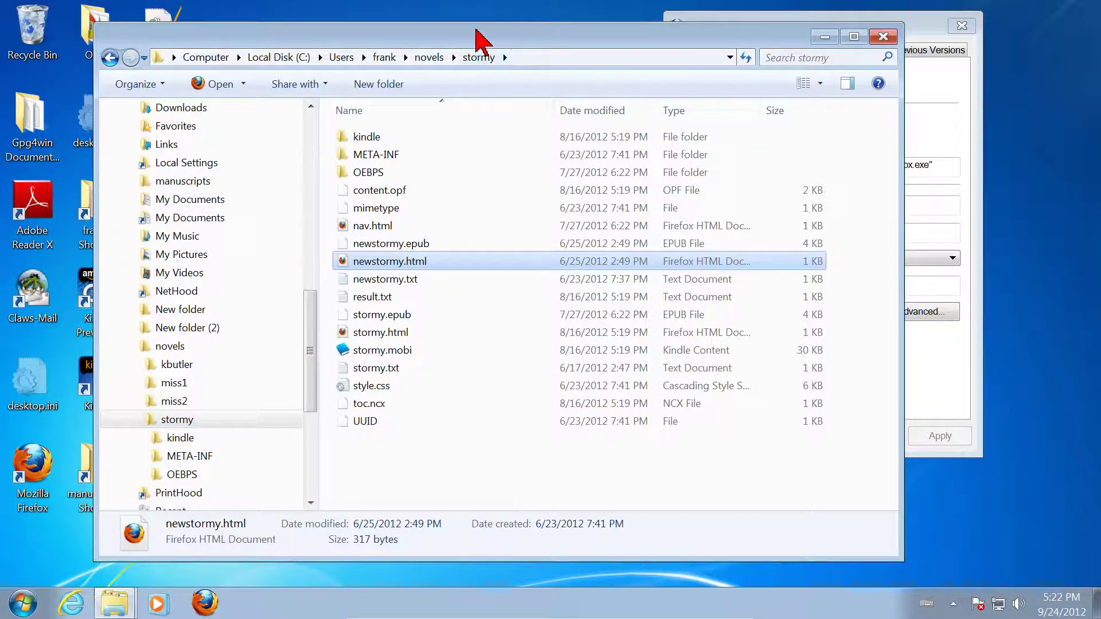
Arrange the stormy folder window and the ff properties dialog so the folder path and the shortcut's settings can both be read
{"action": "left_click_drag", "start_coordinate": [480, 42], "coordinate": [401, 232]}
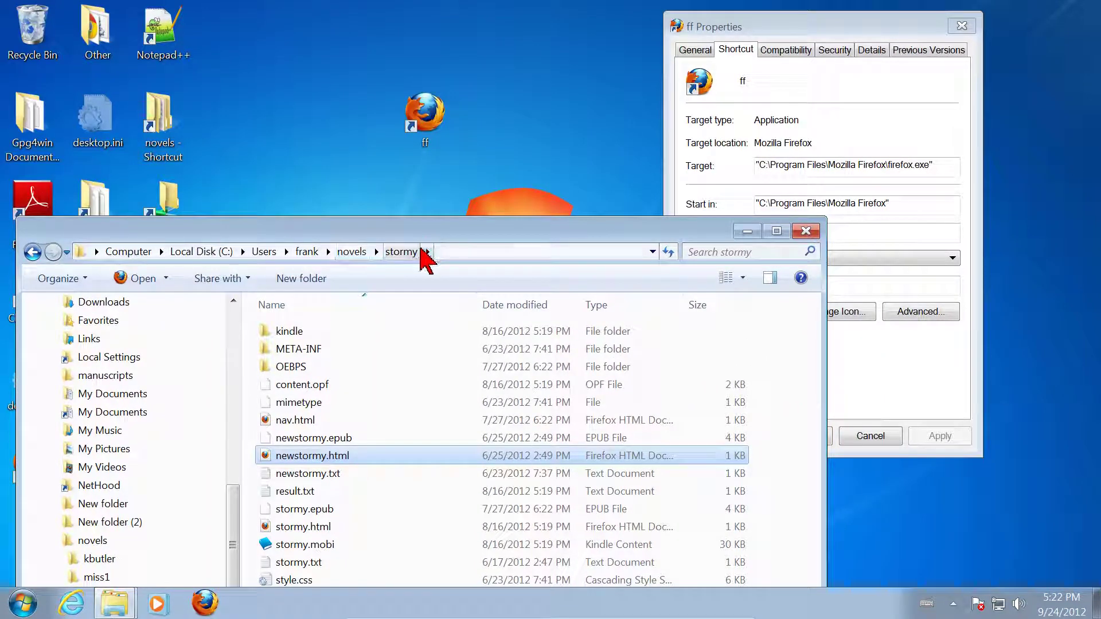
{"action": "left_click_drag", "start_coordinate": [425, 233], "coordinate": [432, 332]}
{"action": "left_click_drag", "start_coordinate": [803, 34], "coordinate": [867, 24]}
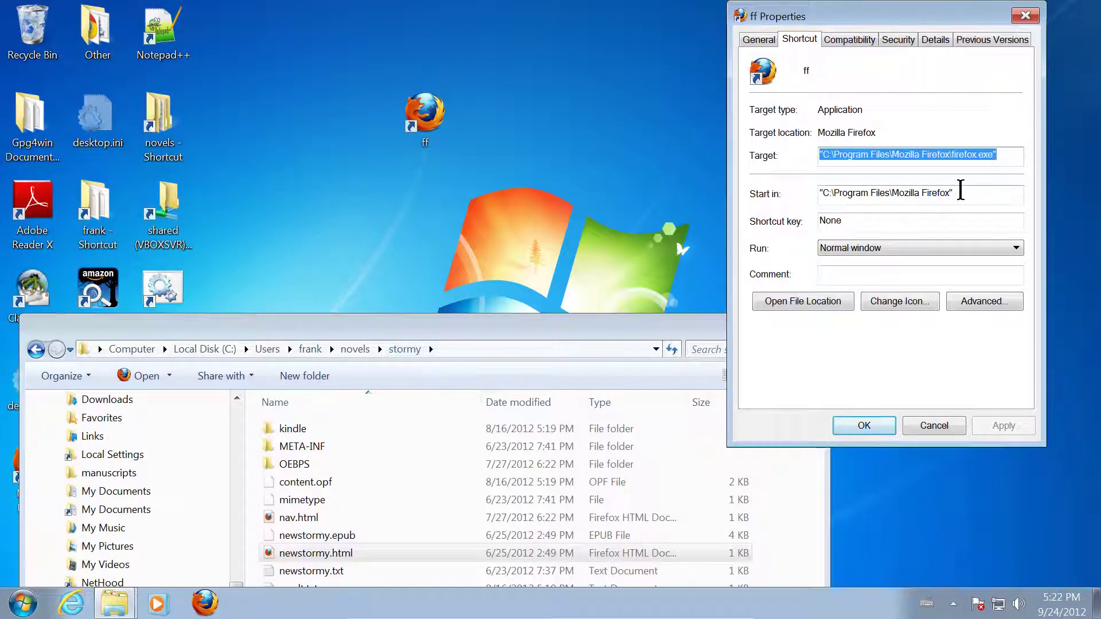
Replace the ff shortcut's Start in path with the user's profile folder under C:\Users
{"action": "left_click_drag", "start_coordinate": [960, 190], "coordinate": [813, 195]}
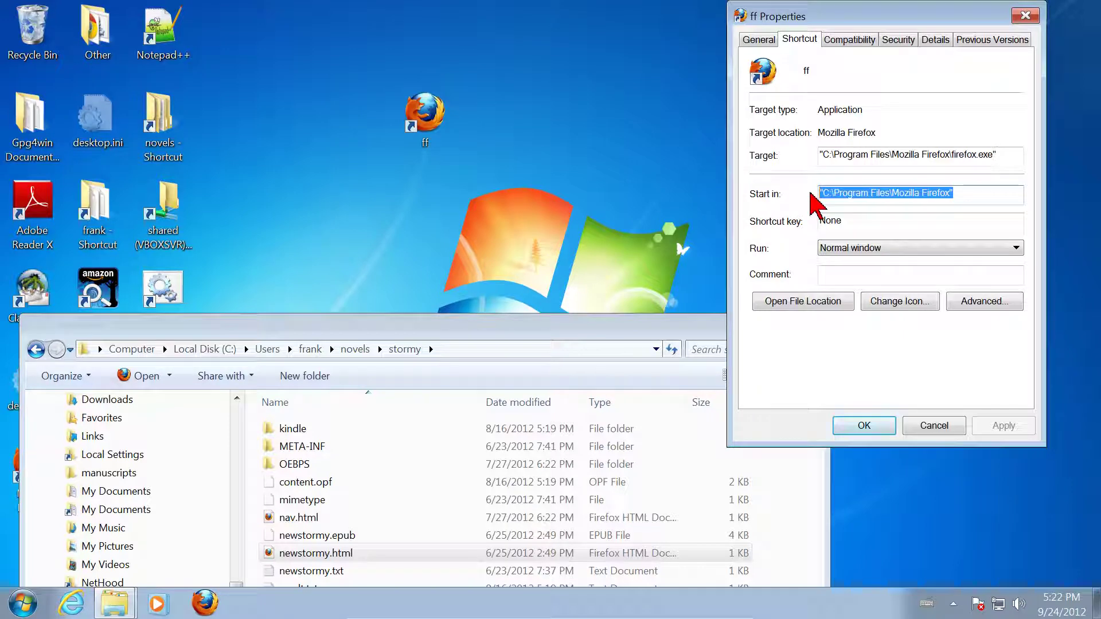
{"action": "type", "text": "C:\\"}
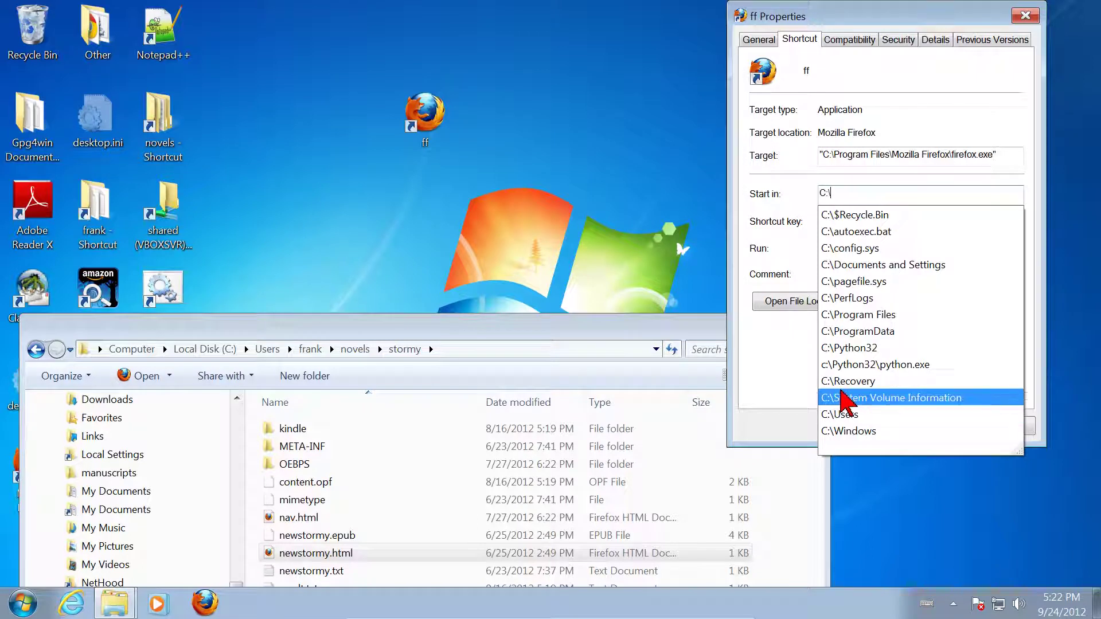
{"action": "left_click", "coordinate": [852, 417]}
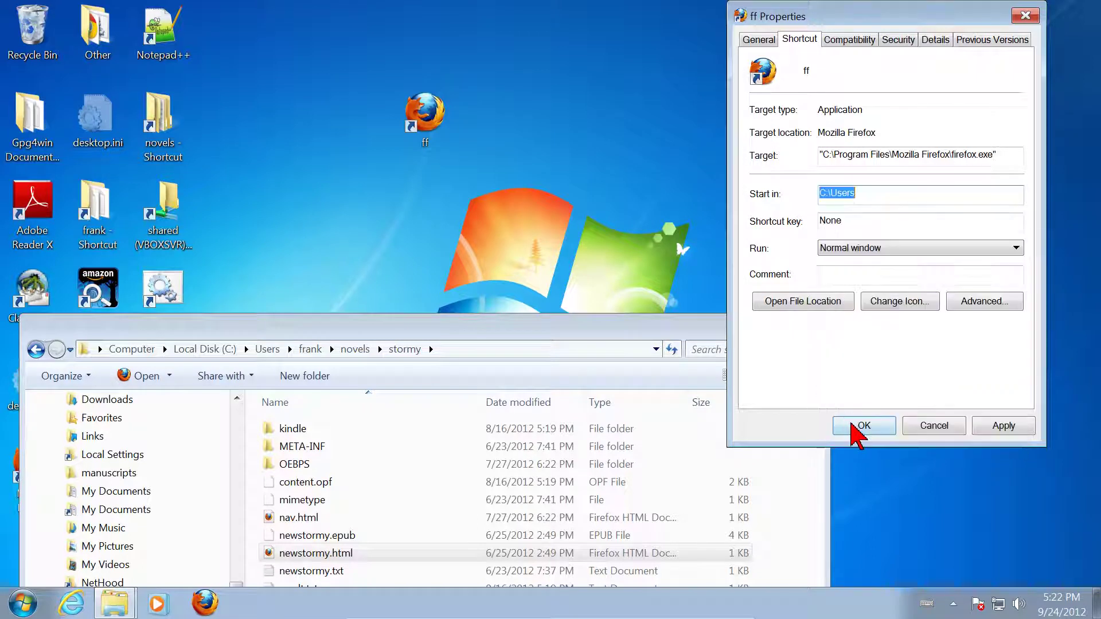
{"action": "left_click", "coordinate": [876, 195]}
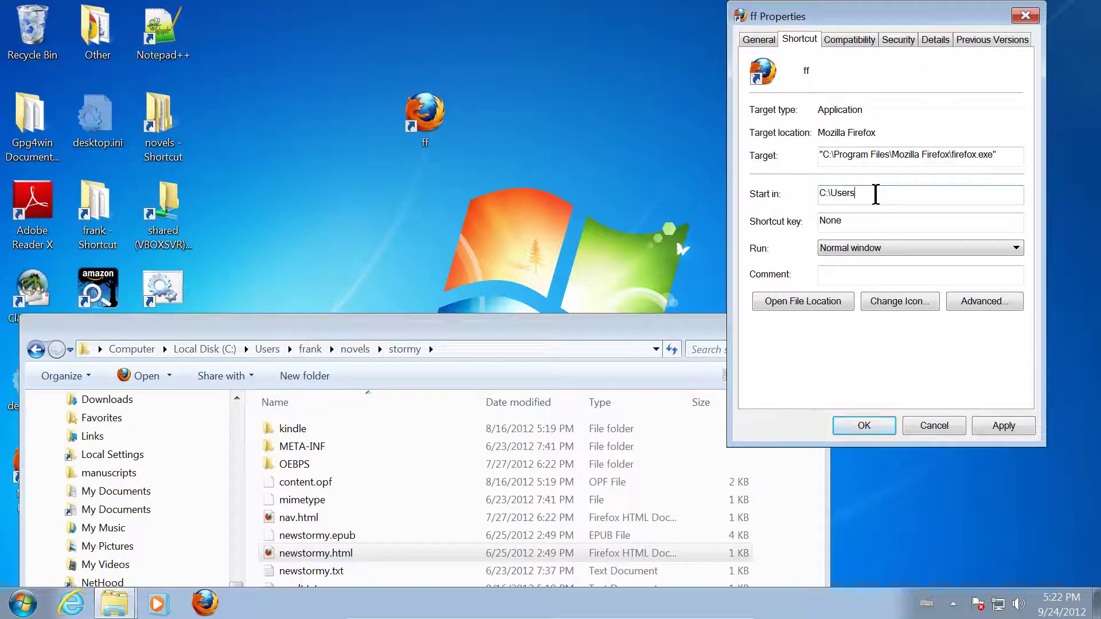
{"action": "type", "text": "\\"}
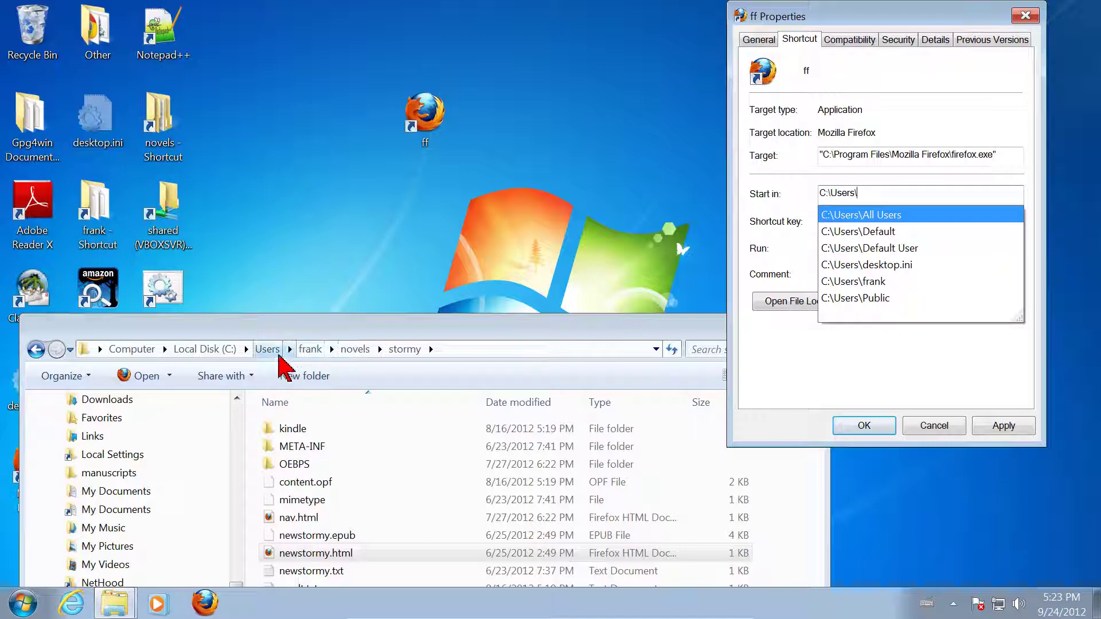
{"action": "left_click", "coordinate": [890, 281]}
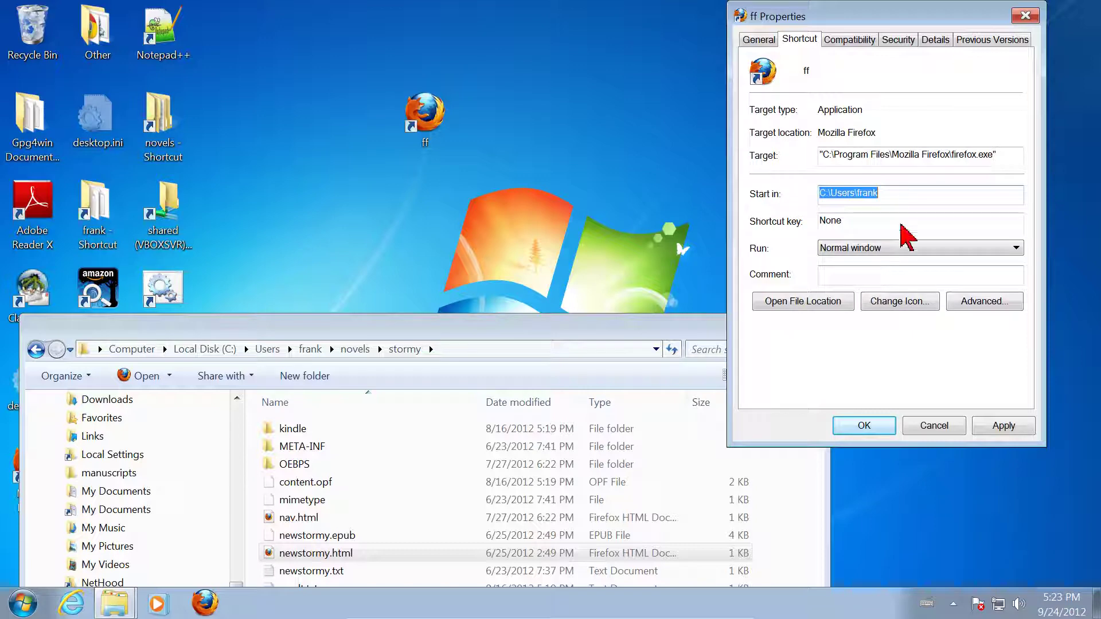
{"action": "left_click", "coordinate": [895, 194]}
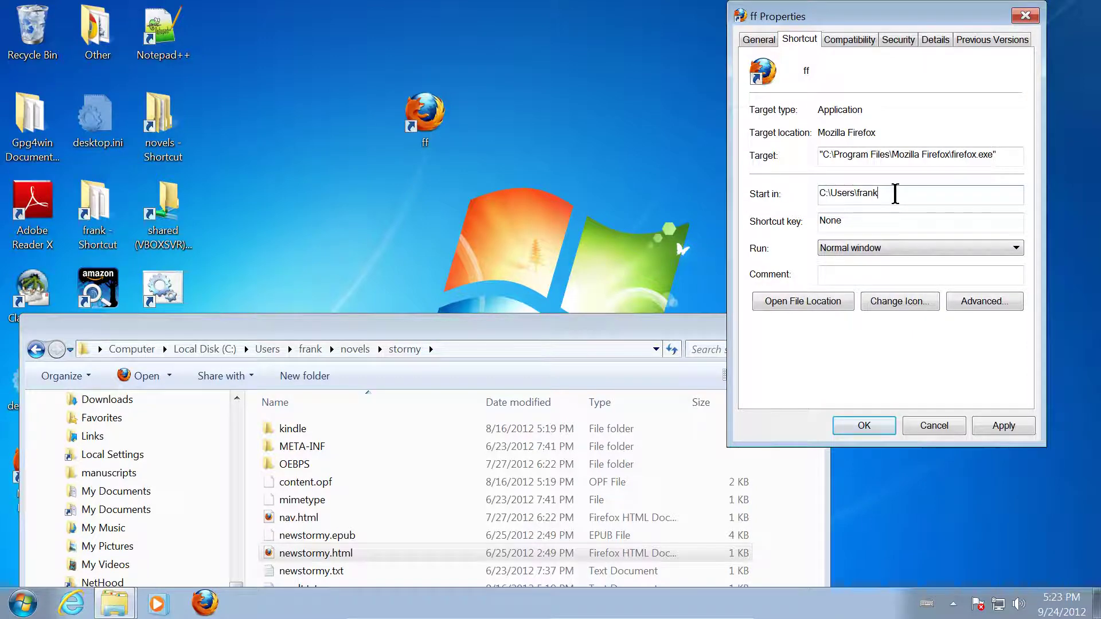
Extend the Start in path from the user's profile folder to its novels\stormy subfolder
{"action": "type", "text": "\\"}
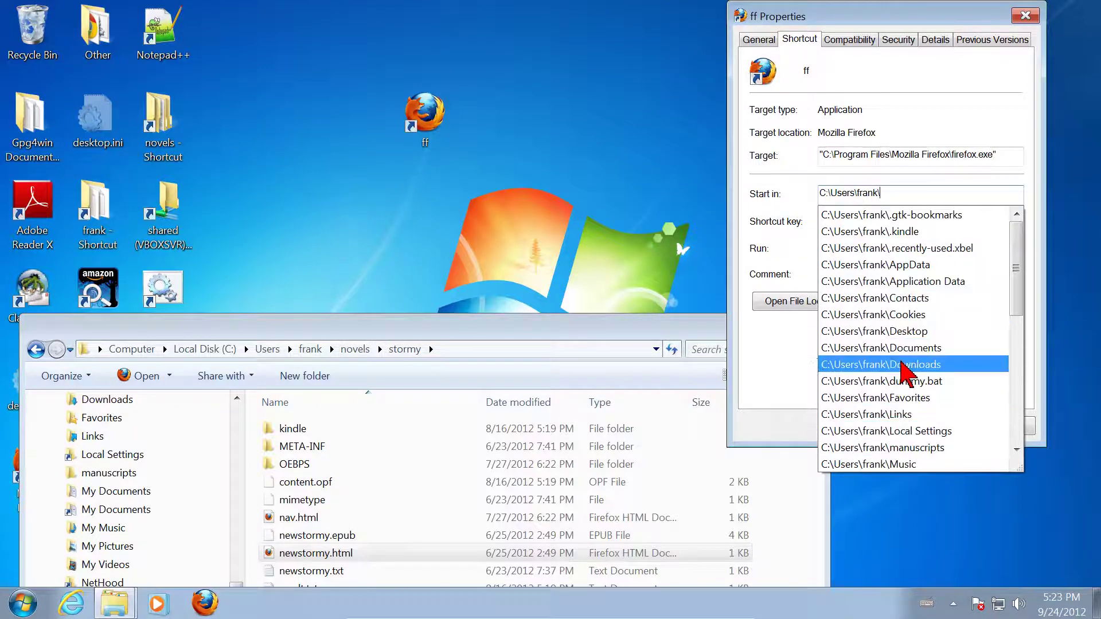
{"action": "scroll", "coordinate": [908, 383], "scroll_direction": "down", "scroll_amount": 2}
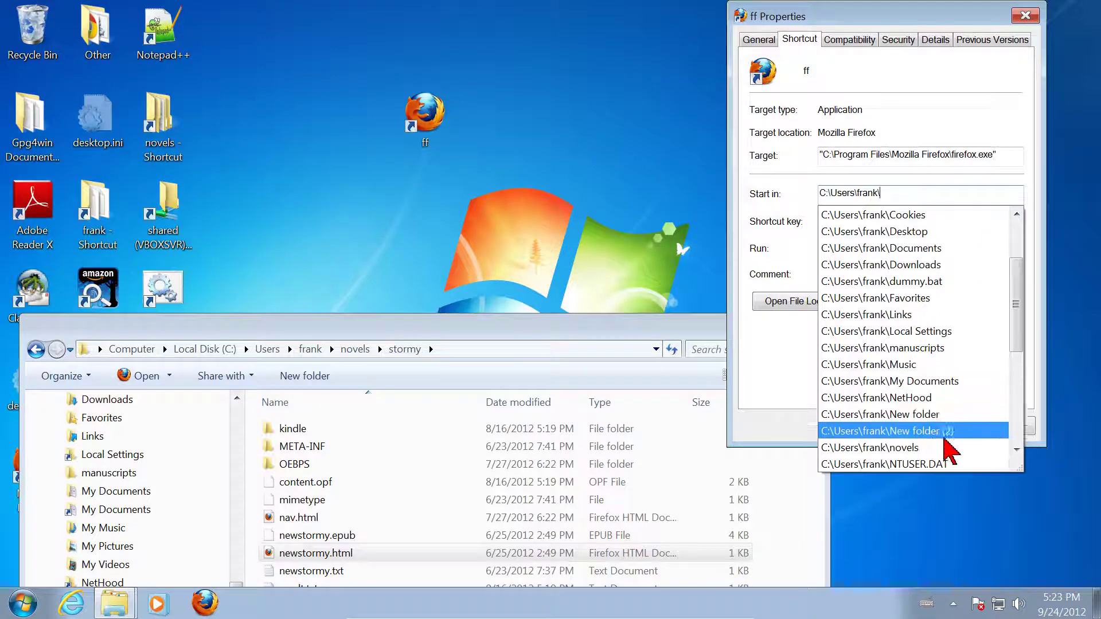
{"action": "scroll", "coordinate": [940, 433], "scroll_direction": "down", "scroll_amount": 2}
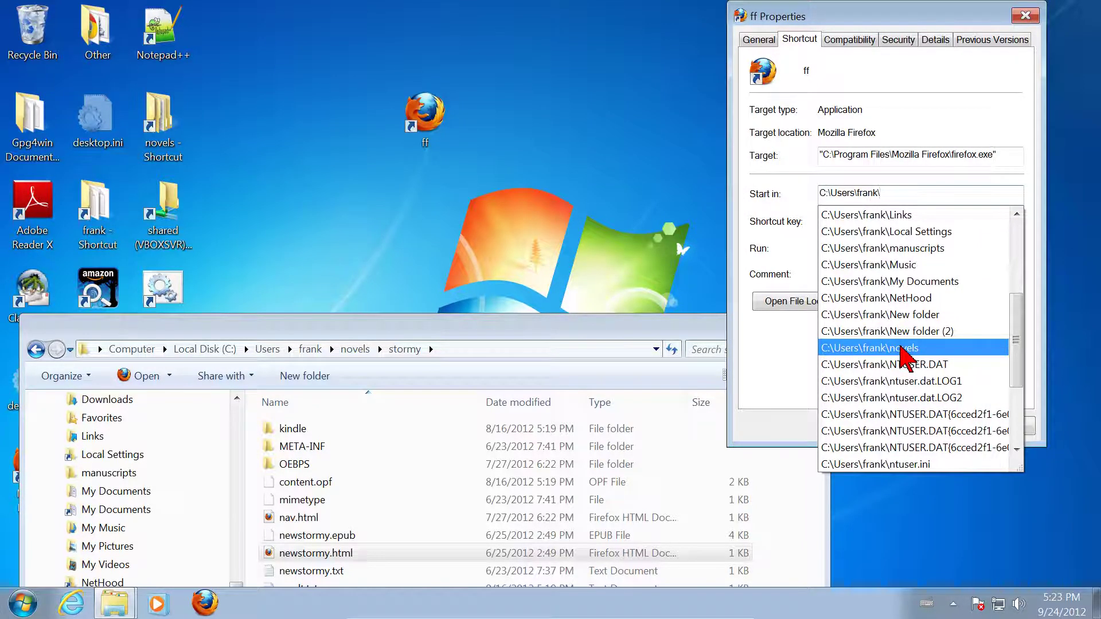
{"action": "left_click", "coordinate": [903, 348]}
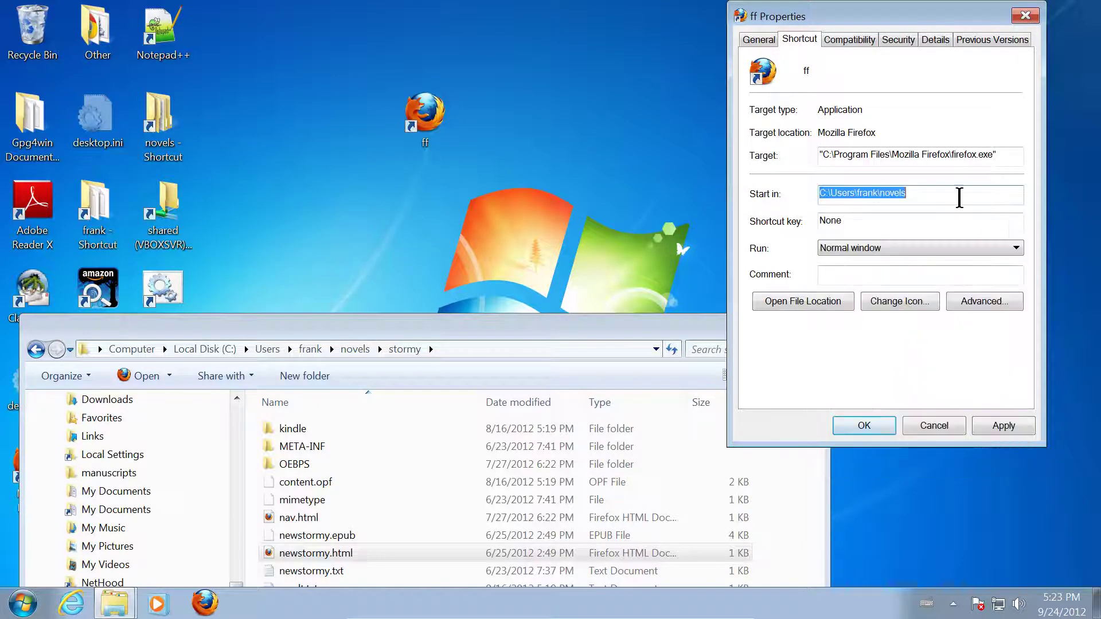
{"action": "left_click", "coordinate": [927, 194]}
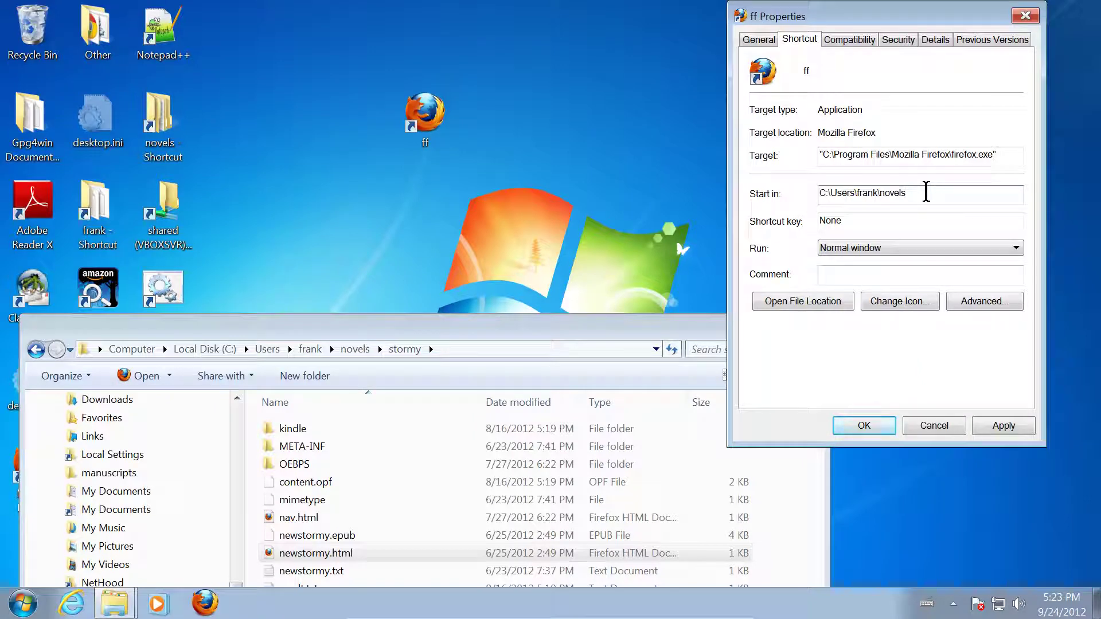
{"action": "type", "text": "\\"}
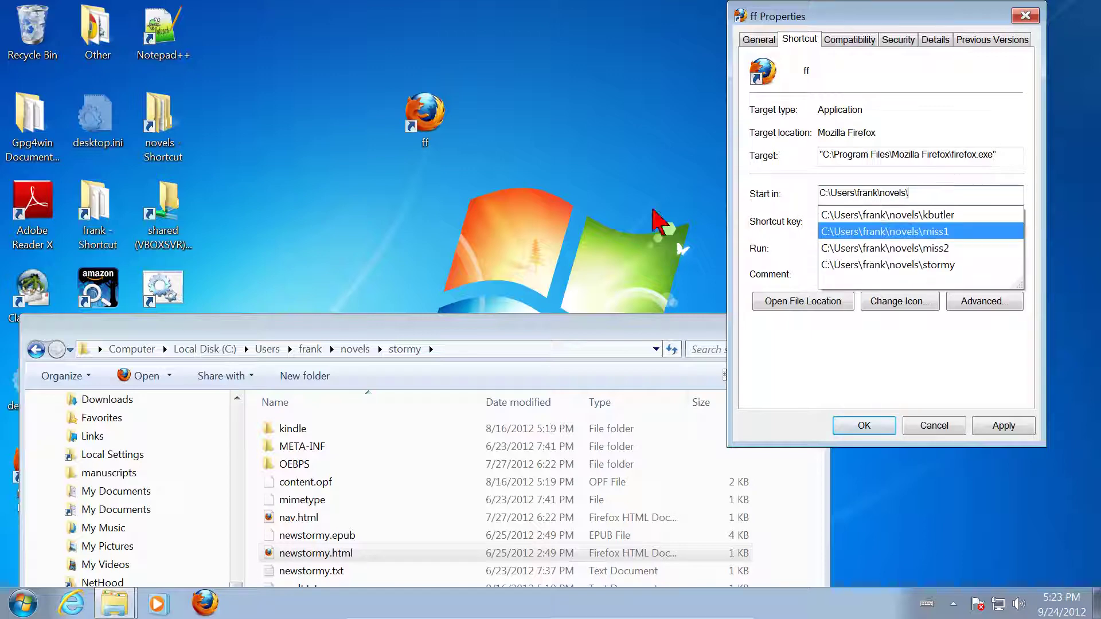
{"action": "left_click", "coordinate": [927, 266]}
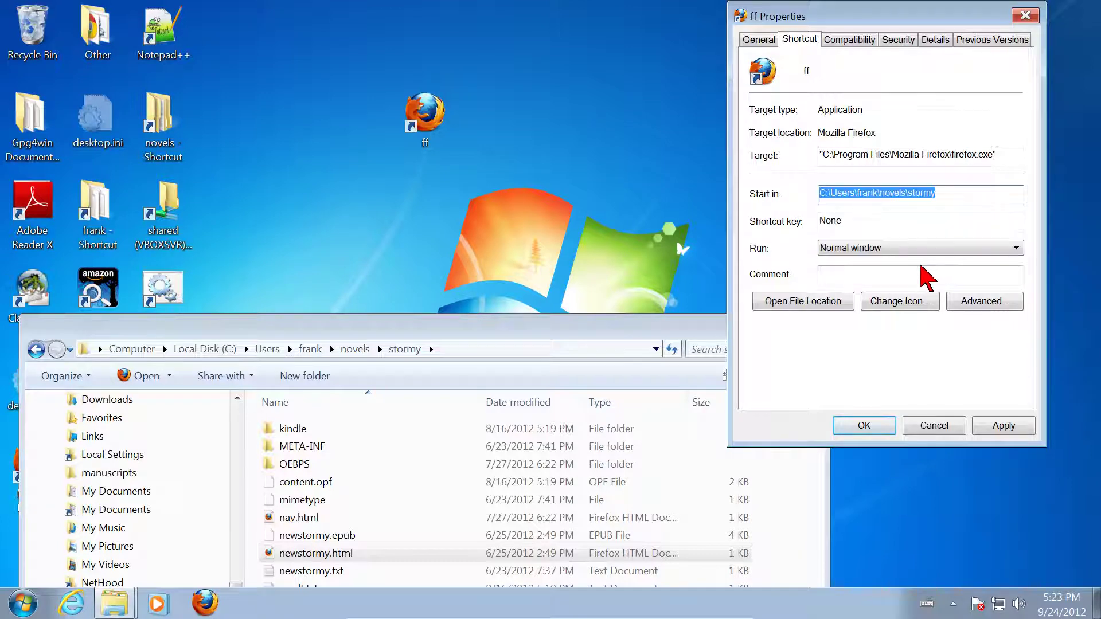
{"action": "left_click", "coordinate": [955, 194]}
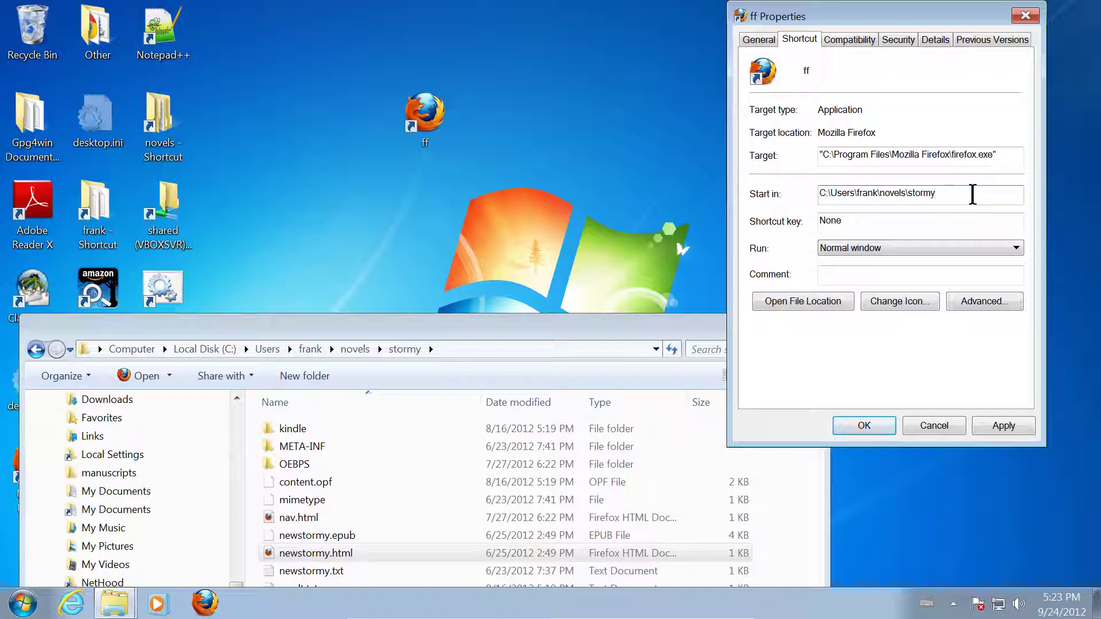
Append a space and newstormy.html after the quoted firefox.exe path in the shortcut's Target
{"action": "left_click", "coordinate": [1011, 154]}
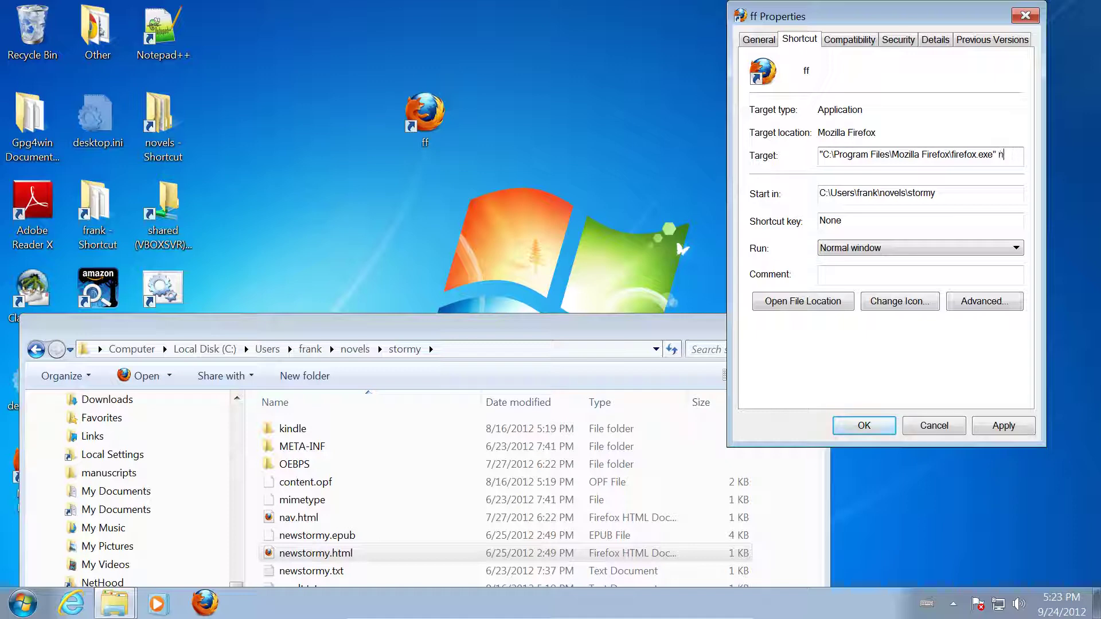
{"action": "type", "text": "newstorm"}
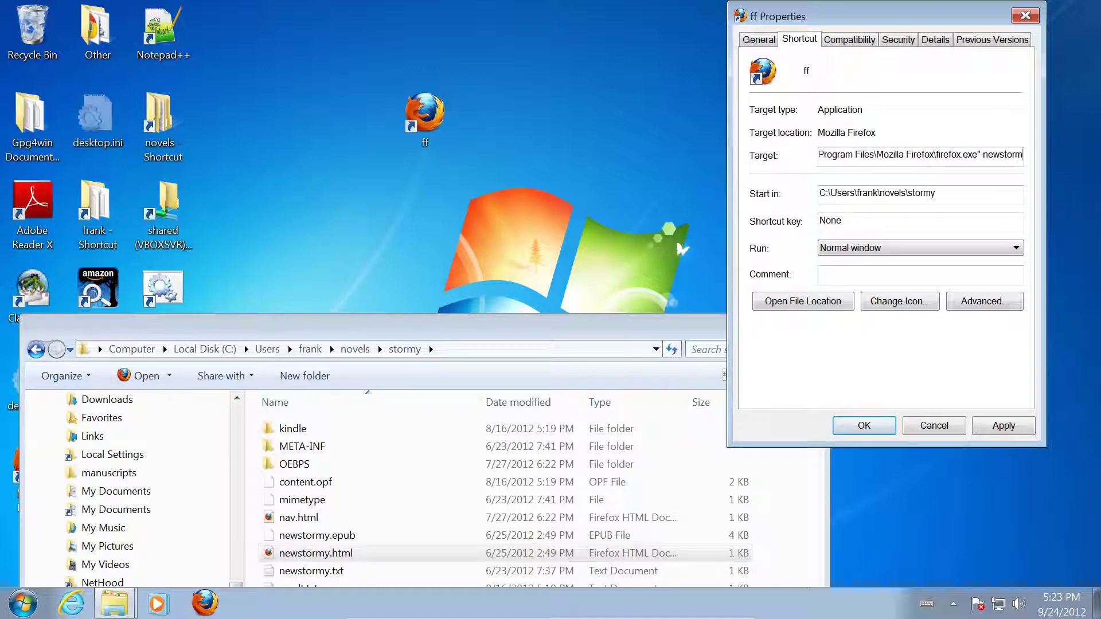
{"action": "type", "text": "y.html"}
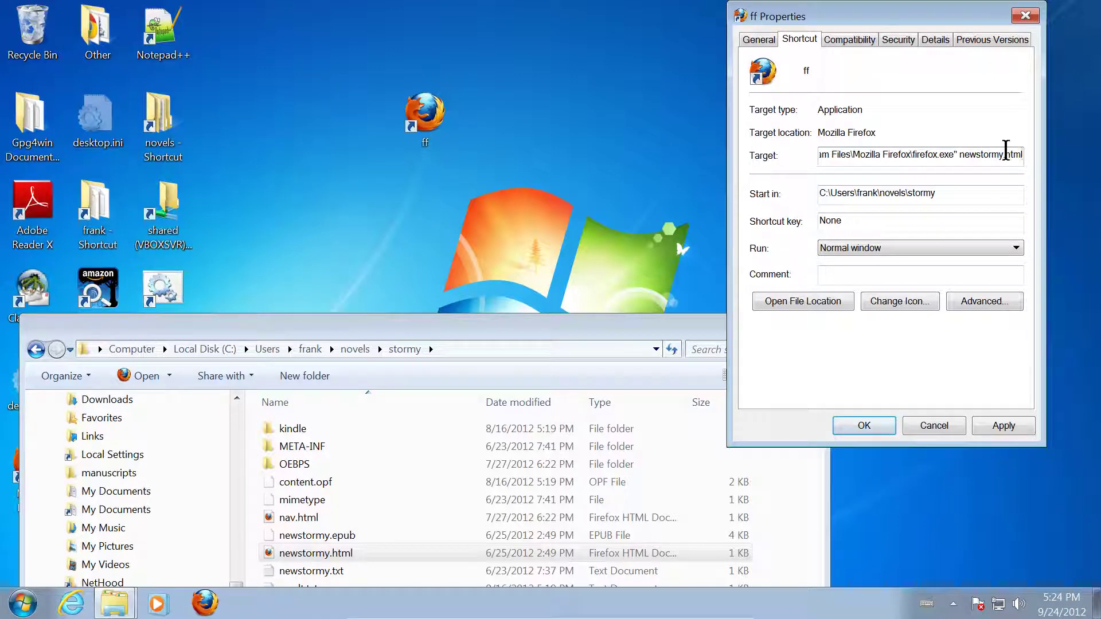
Reposition the ff properties dialog and move the stormy folder window clear of both the dialog and the ff icon
{"action": "left_click_drag", "start_coordinate": [929, 17], "coordinate": [692, 16]}
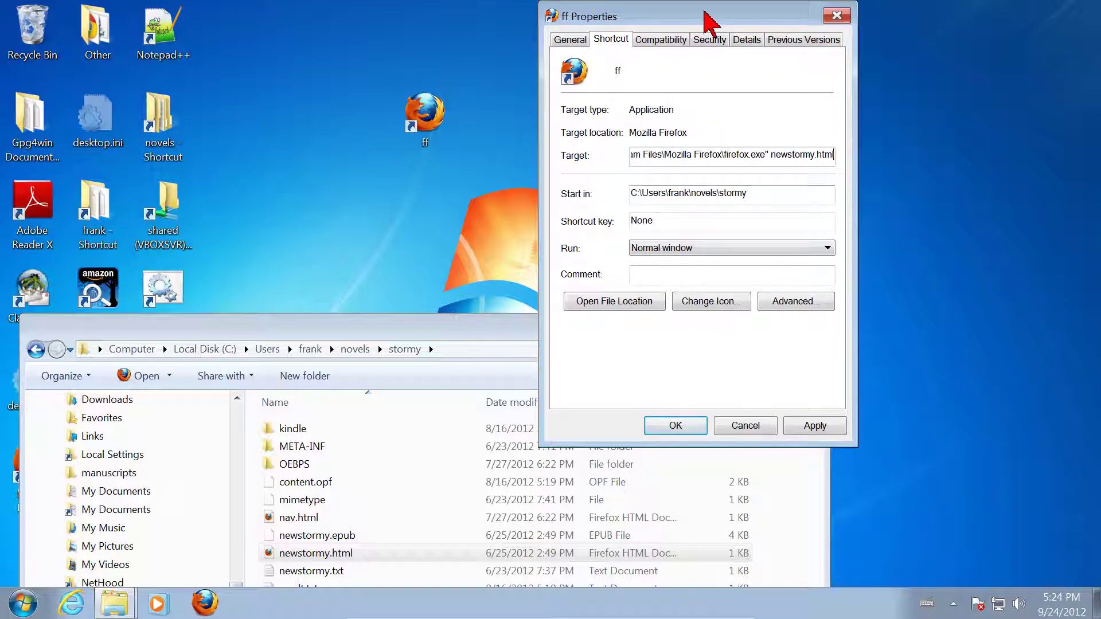
{"action": "left_click_drag", "start_coordinate": [714, 24], "coordinate": [831, 24]}
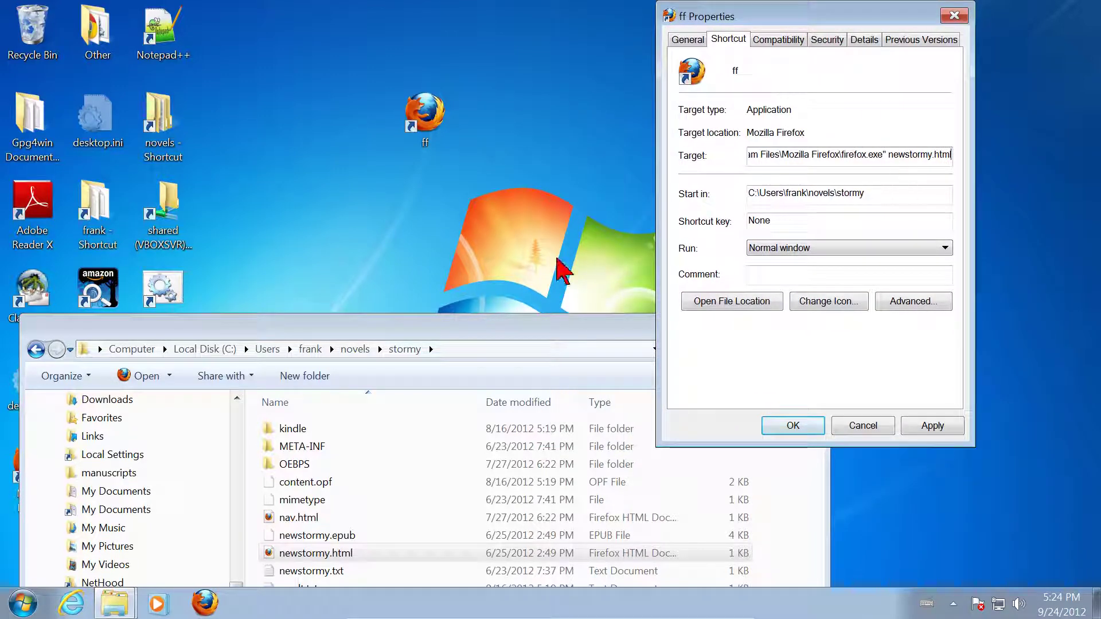
{"action": "left_click_drag", "start_coordinate": [473, 316], "coordinate": [476, 124]}
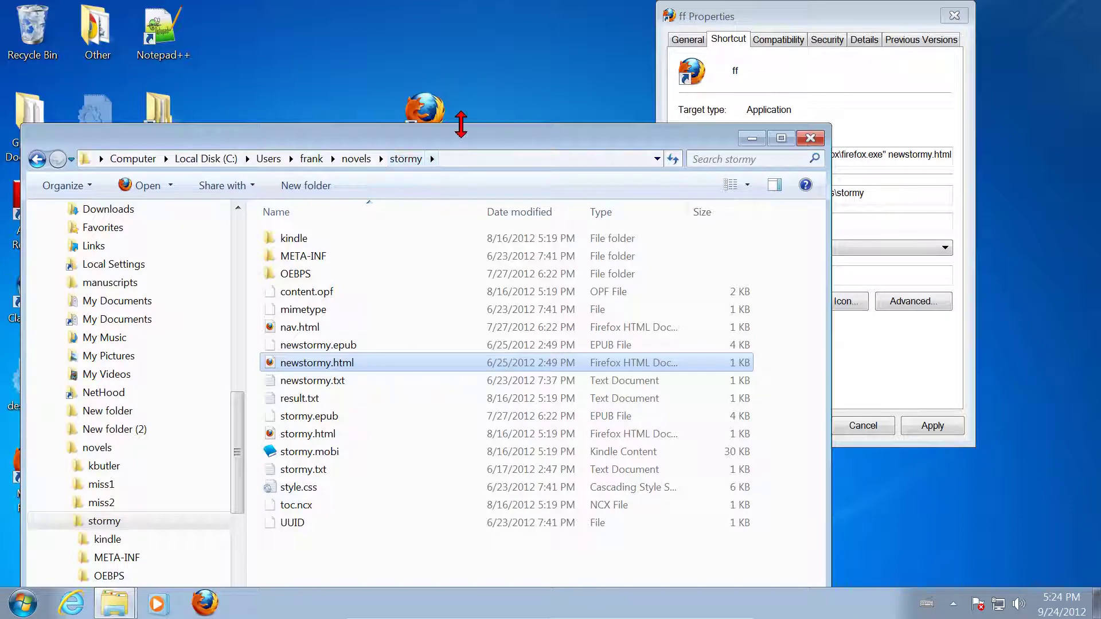
{"action": "left_click_drag", "start_coordinate": [467, 144], "coordinate": [290, 502]}
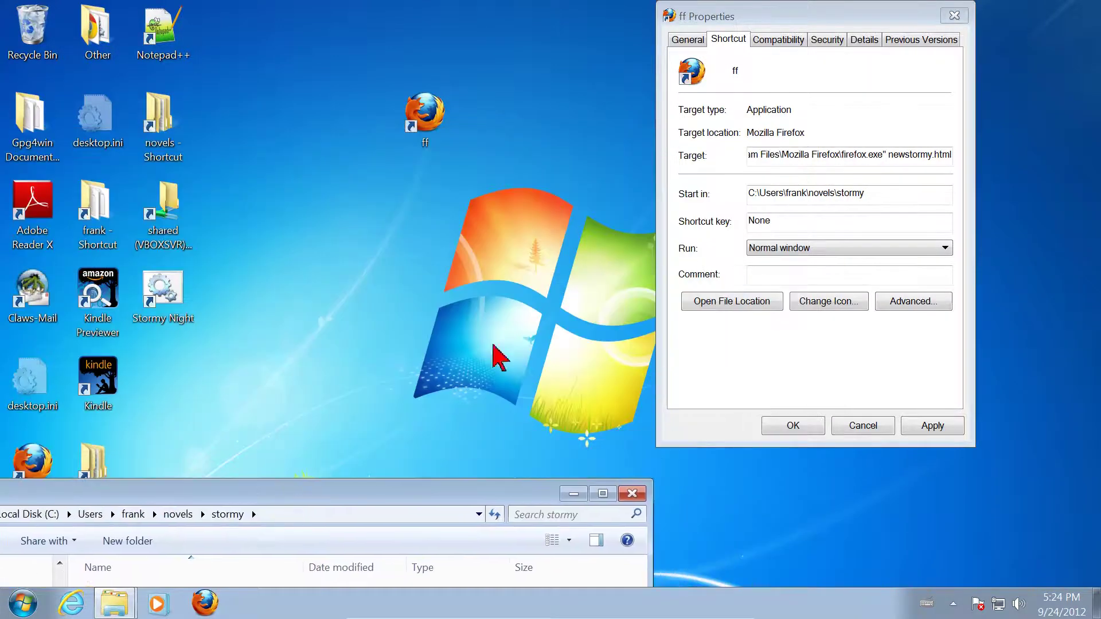
Examine the shortcut's full Target entry from the opening quotation mark through to the newstormy.html file name
{"action": "left_click", "coordinate": [831, 159]}
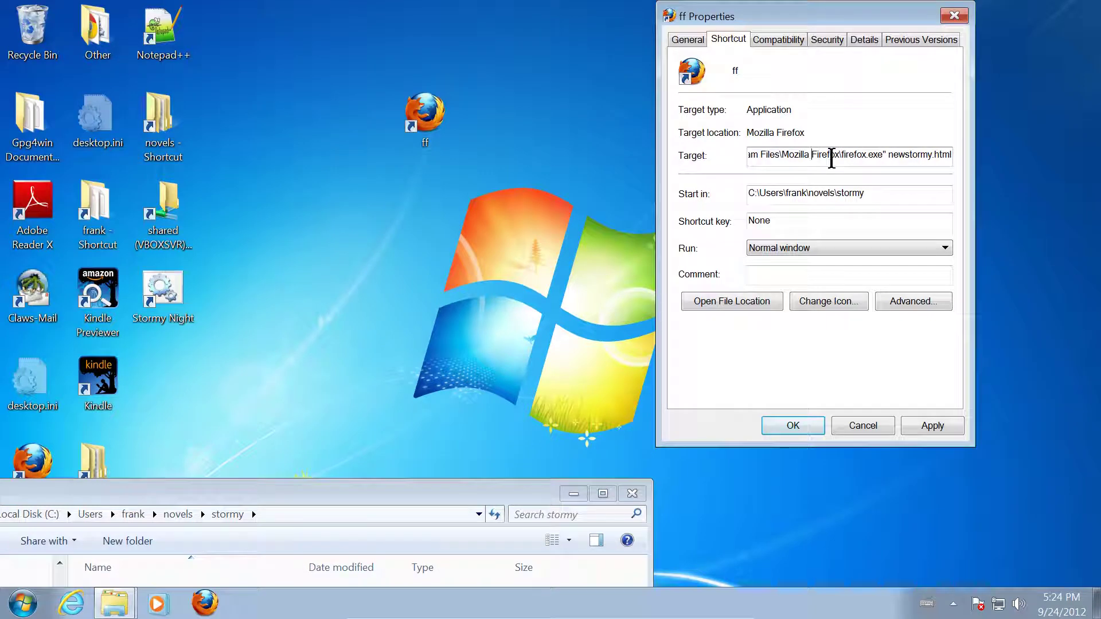
{"action": "key", "text": "ctrl+Left"}
{"action": "key", "text": "ctrl+Left"}
{"action": "key", "text": "ctrl+Left"}
{"action": "key", "text": "Home"}
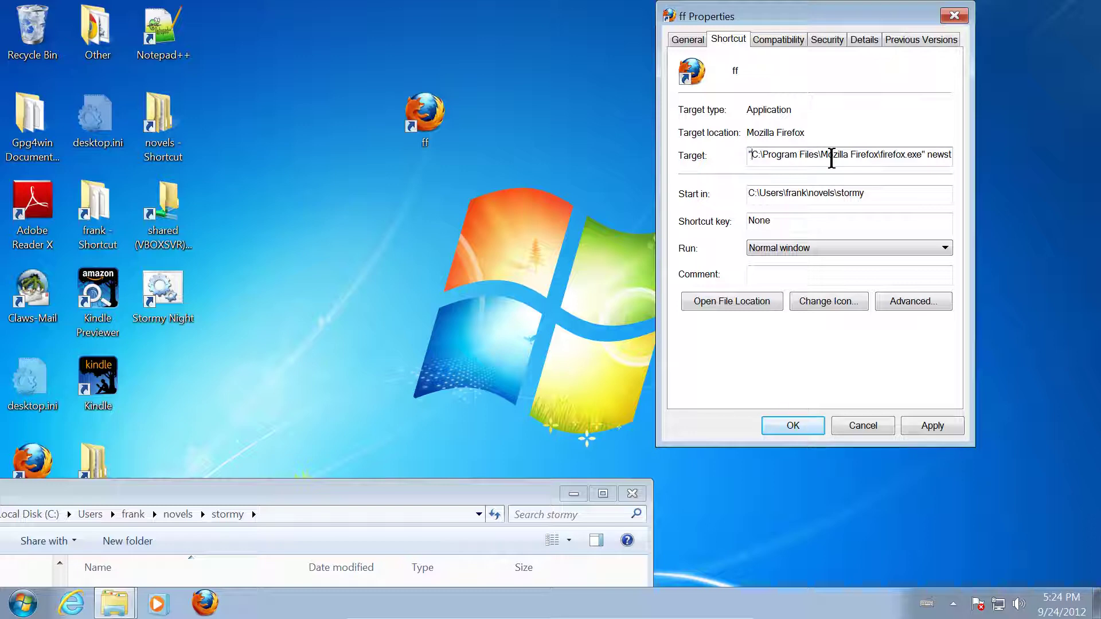
{"action": "key", "text": "Right"}
{"action": "key", "text": "Right"}
{"action": "key", "text": "Right"}
{"action": "key", "text": "Right"}
{"action": "key", "text": "Right"}
{"action": "key", "text": "Right"}
{"action": "key", "text": "Right"}
{"action": "key", "text": "Right"}
{"action": "key", "text": "Right"}
{"action": "key", "text": "Right"}
{"action": "key", "text": "Right"}
{"action": "key", "text": "Right"}
{"action": "key", "text": "Right"}
{"action": "key", "text": "Right"}
{"action": "key", "text": "Right"}
{"action": "key", "text": "Right"}
{"action": "key", "text": "Right"}
{"action": "key", "text": "Left"}
{"action": "key", "text": "End"}
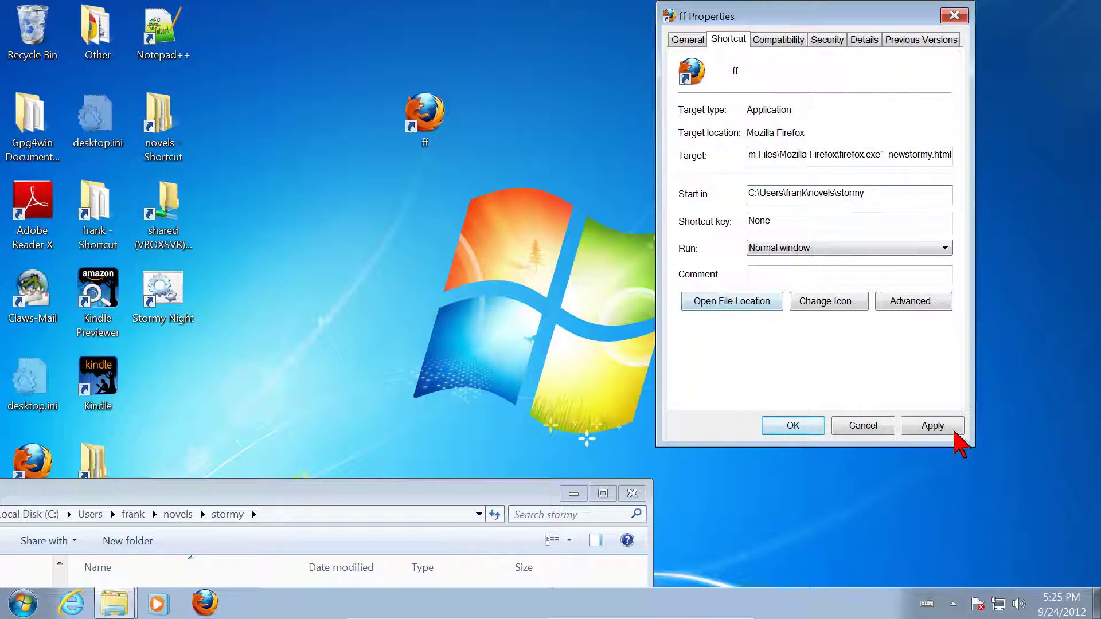
Apply the ff shortcut's changes, and close both its properties dialog and the stormy folder window
{"action": "left_click", "coordinate": [932, 426]}
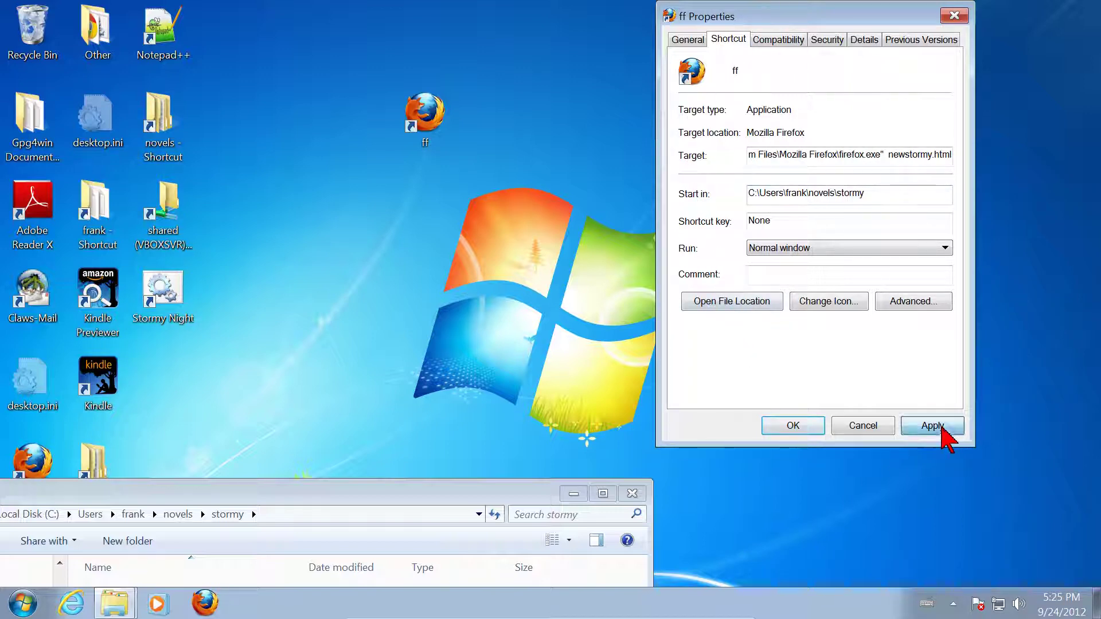
{"action": "left_click", "coordinate": [794, 426]}
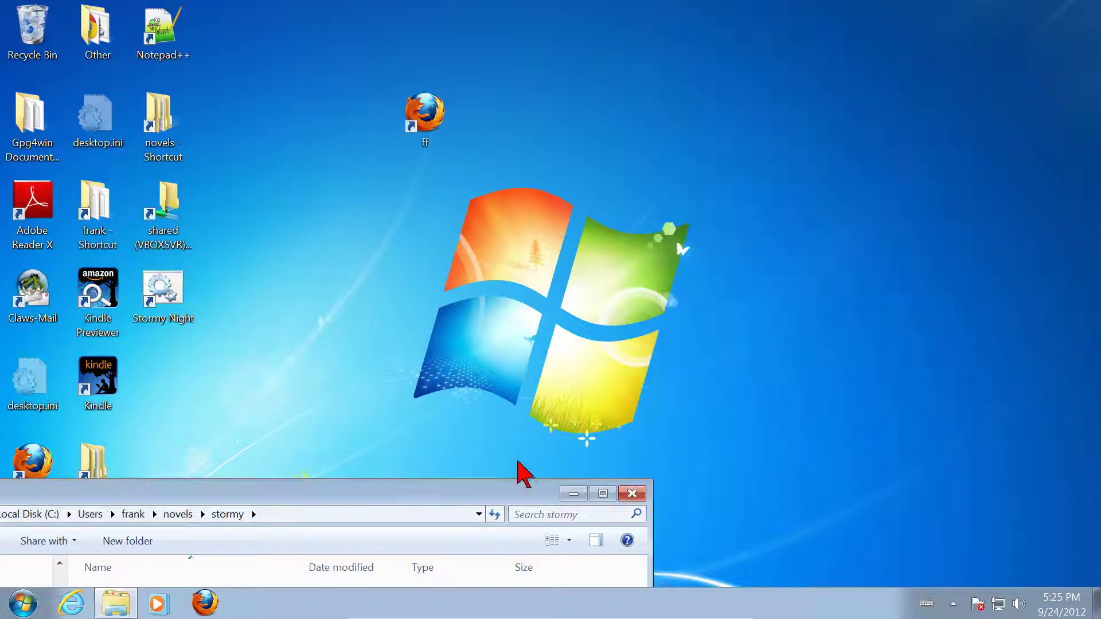
{"action": "left_click_drag", "start_coordinate": [463, 504], "coordinate": [573, 329]}
{"action": "left_click", "coordinate": [740, 320]}
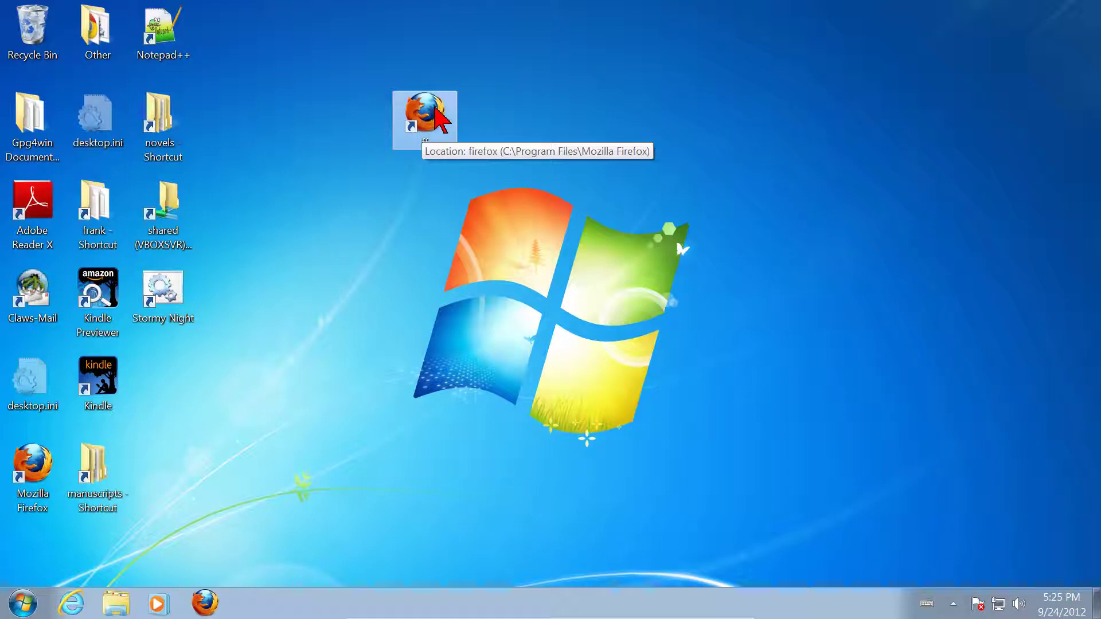
Launch the ff shortcut to check that Firefox opens newstormy.html, and close the browser window after viewing the page
{"action": "double_click", "coordinate": [435, 108]}
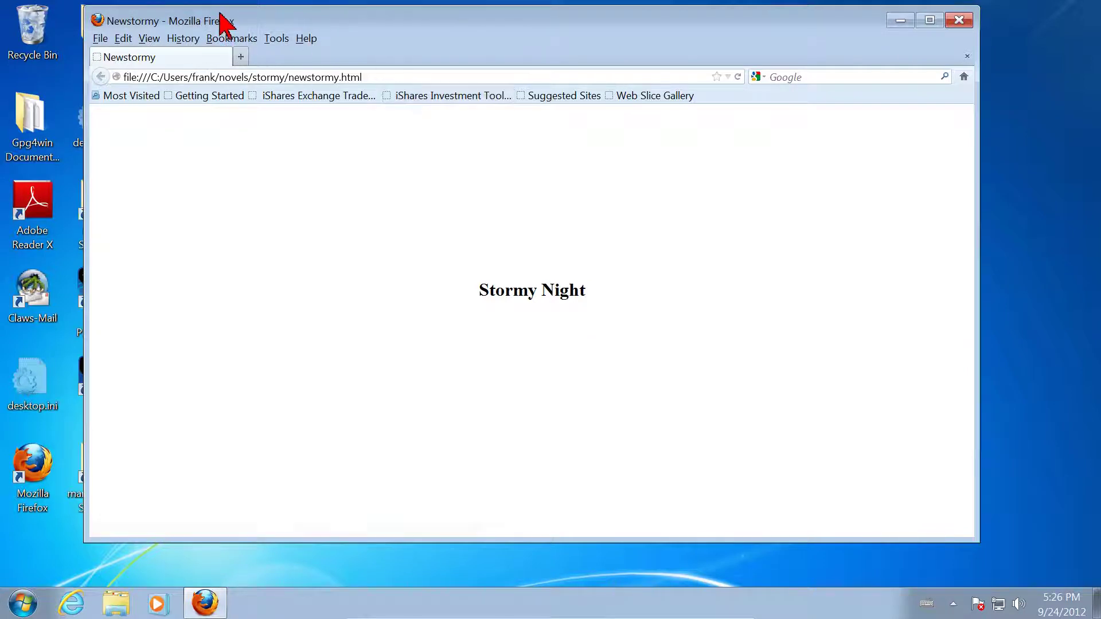
{"action": "left_click_drag", "start_coordinate": [220, 23], "coordinate": [275, 44]}
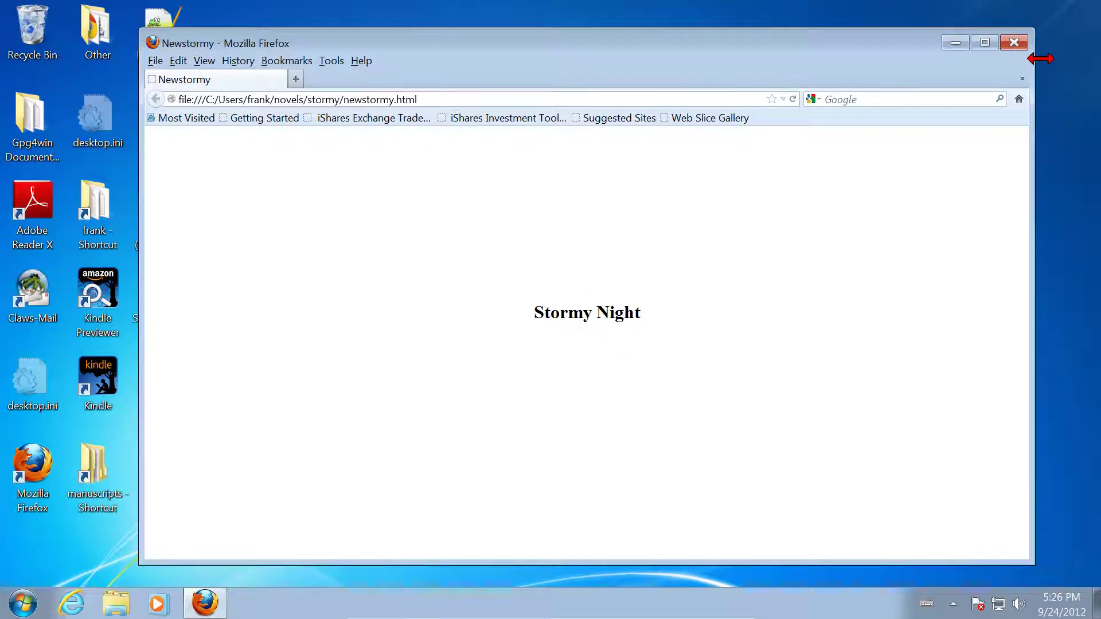
{"action": "left_click", "coordinate": [1014, 43]}
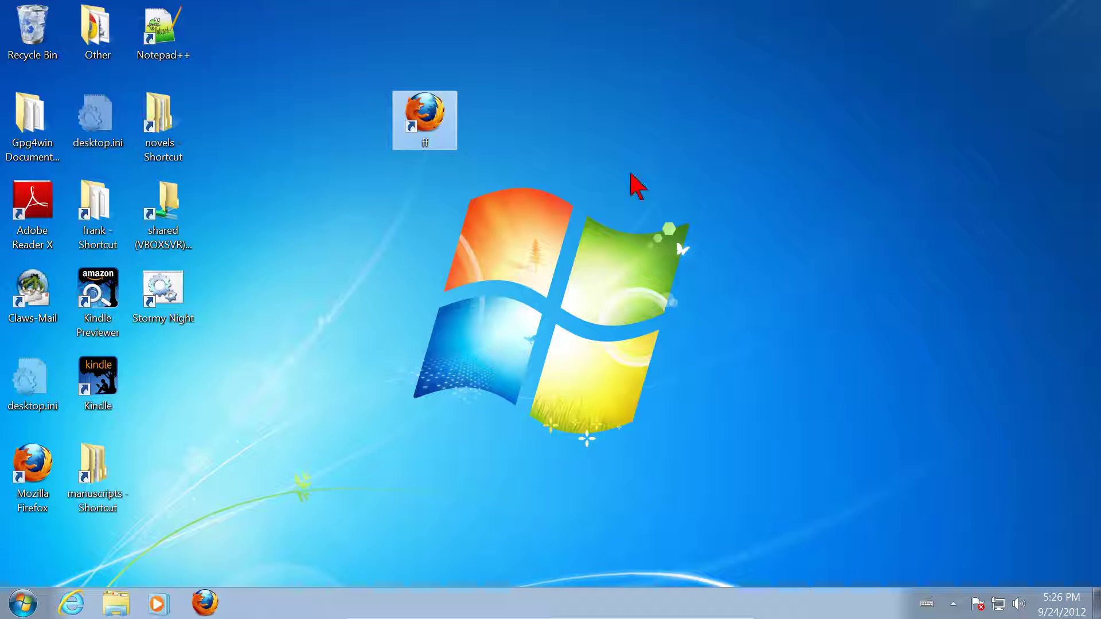
Relocate the ff icon on the desktop twice, farther from the other icons each time, testing that it opens newstormy.html between the moves
{"action": "left_click_drag", "start_coordinate": [454, 122], "coordinate": [563, 118]}
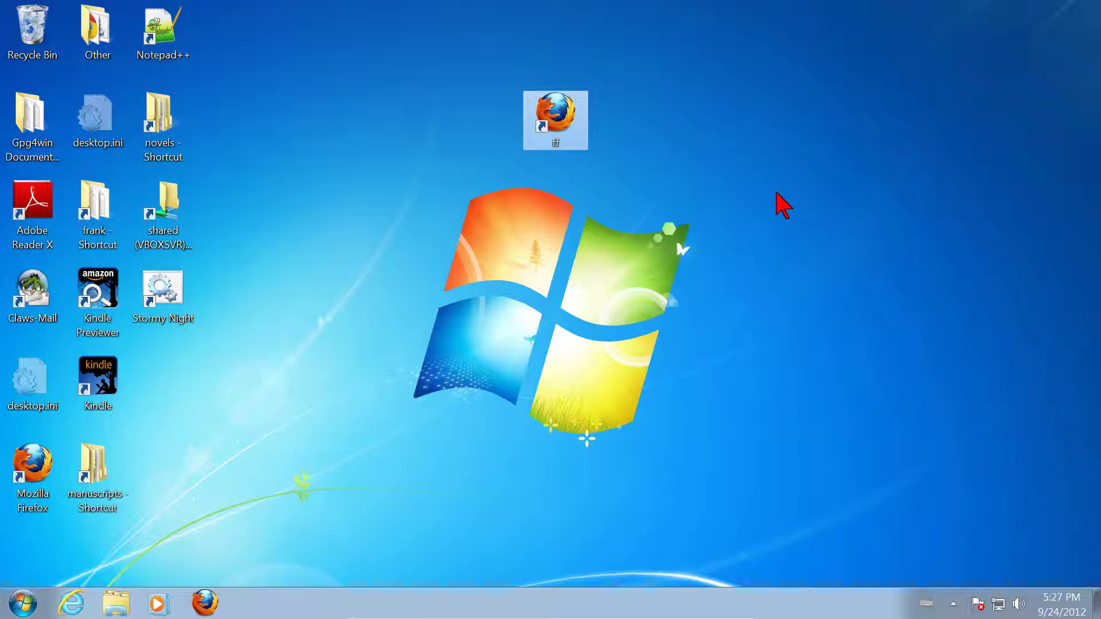
{"action": "double_click", "coordinate": [555, 122]}
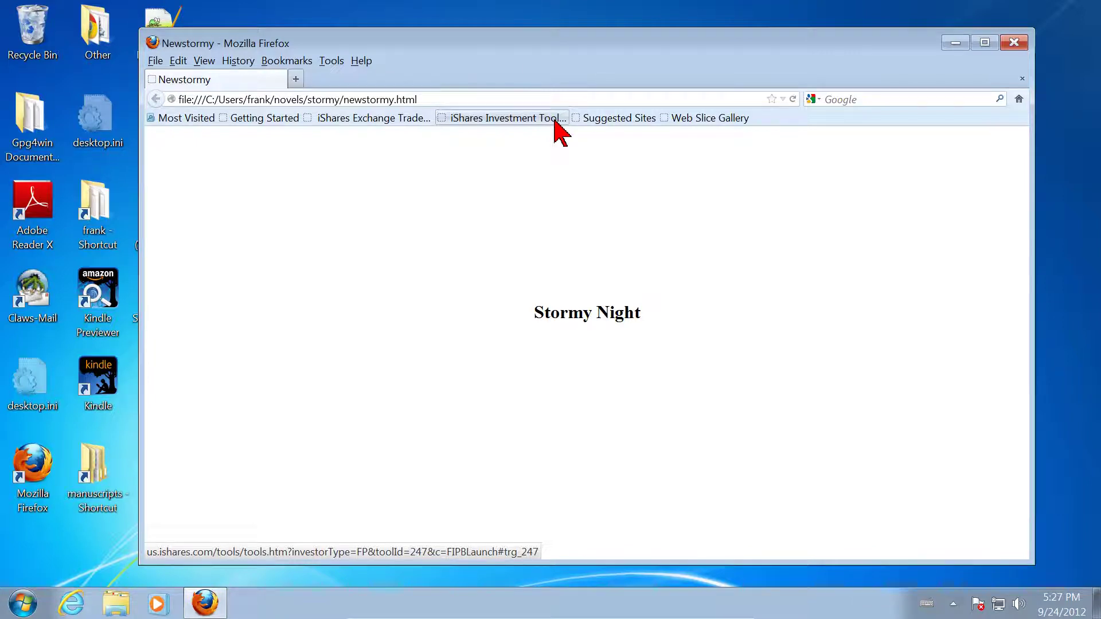
{"action": "key", "text": "super+d"}
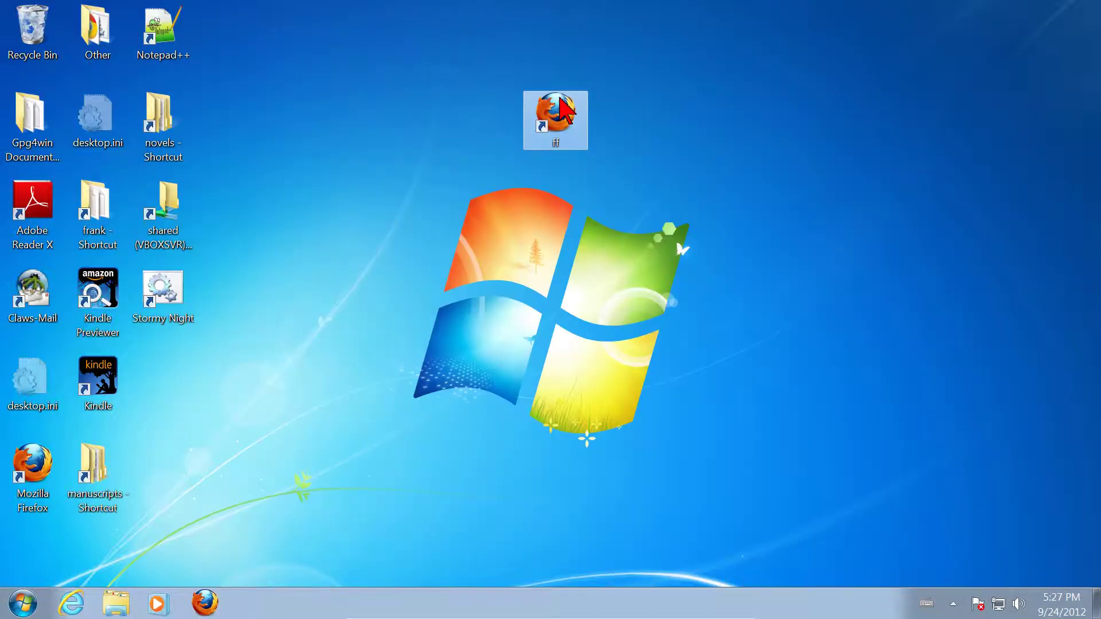
{"action": "left_click_drag", "start_coordinate": [563, 115], "coordinate": [716, 132]}
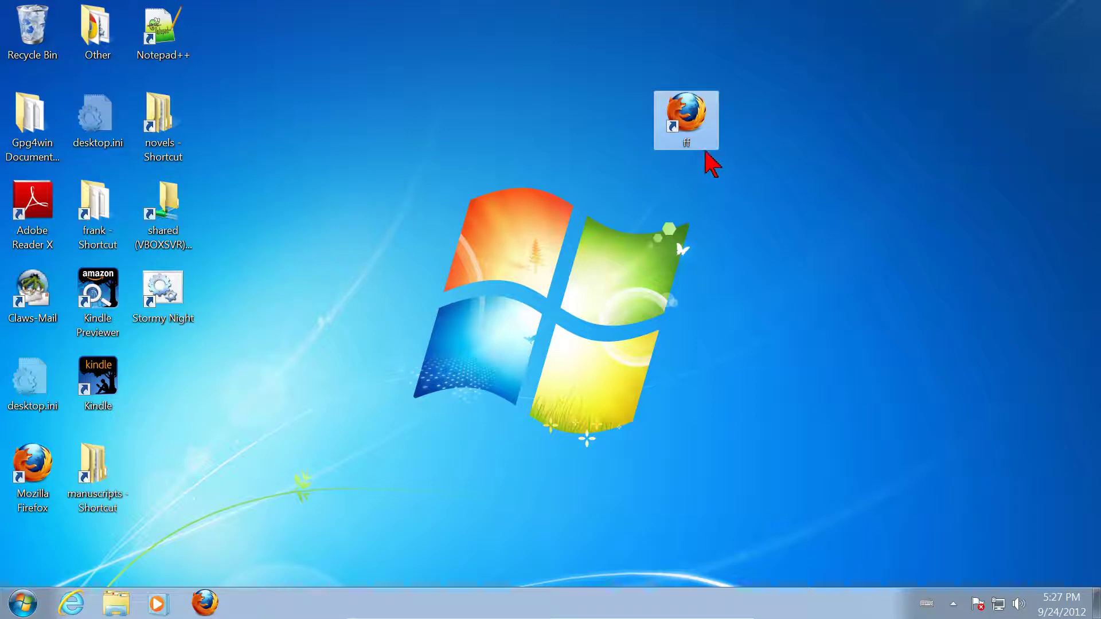
View the ff shortcut's properties to check its Target and Start in entries, and close the dialog without changes
{"action": "right_click", "coordinate": [696, 115]}
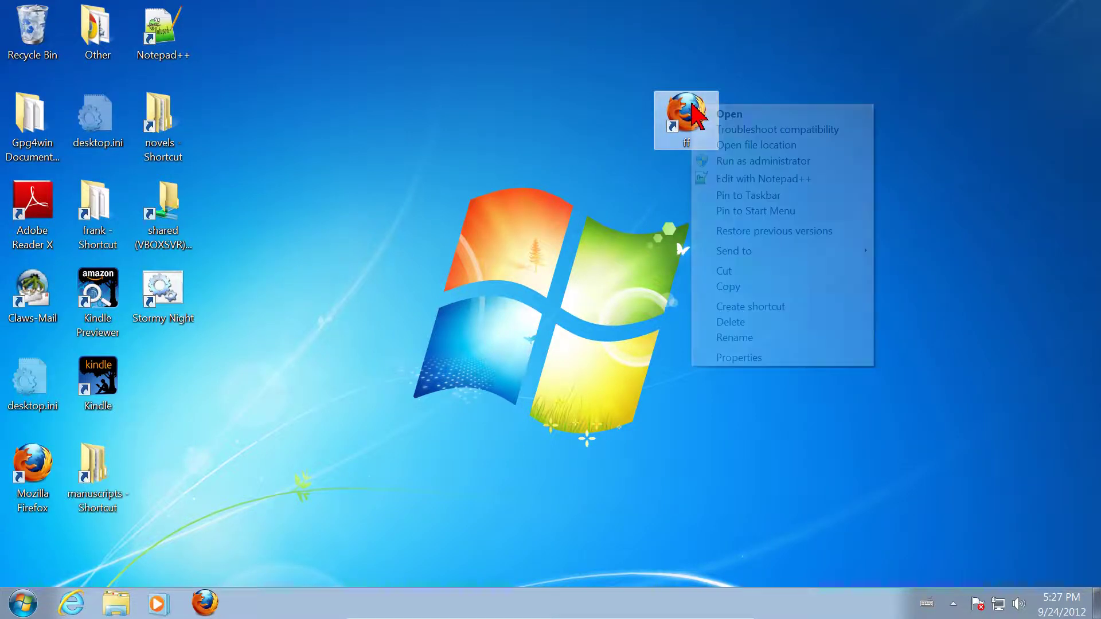
{"action": "left_click", "coordinate": [727, 357]}
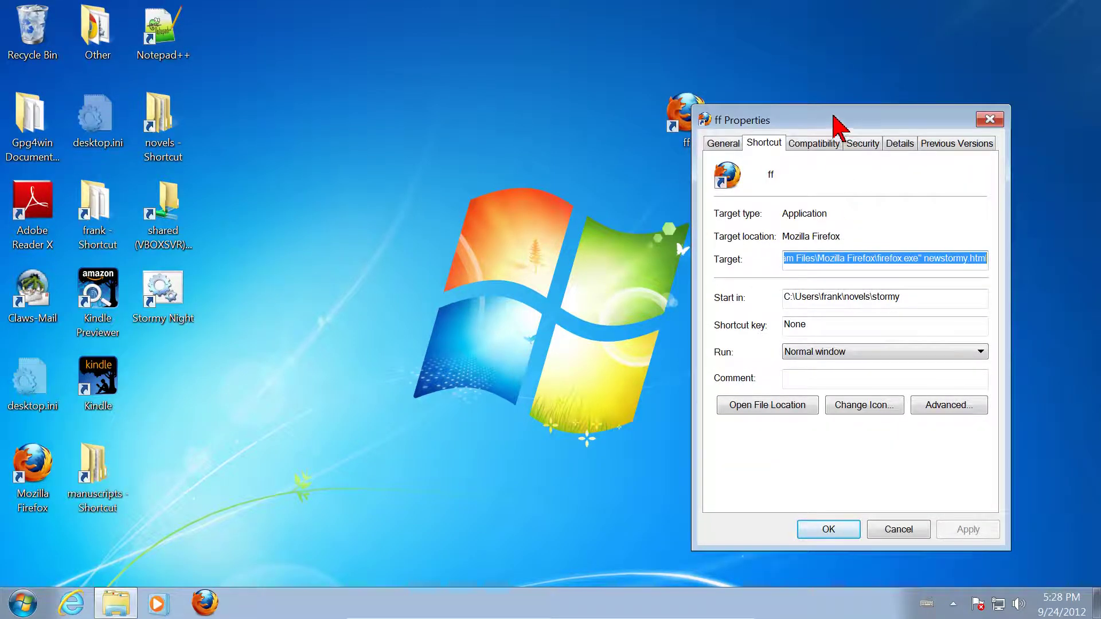
{"action": "left_click_drag", "start_coordinate": [836, 121], "coordinate": [863, 89]}
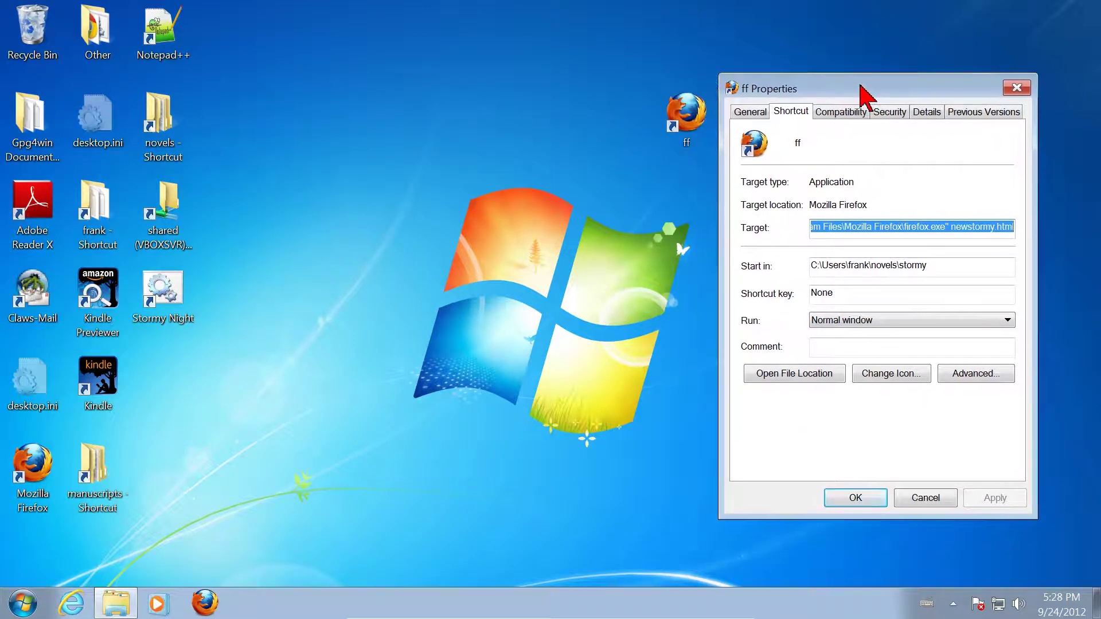
{"action": "left_click", "coordinate": [1001, 227]}
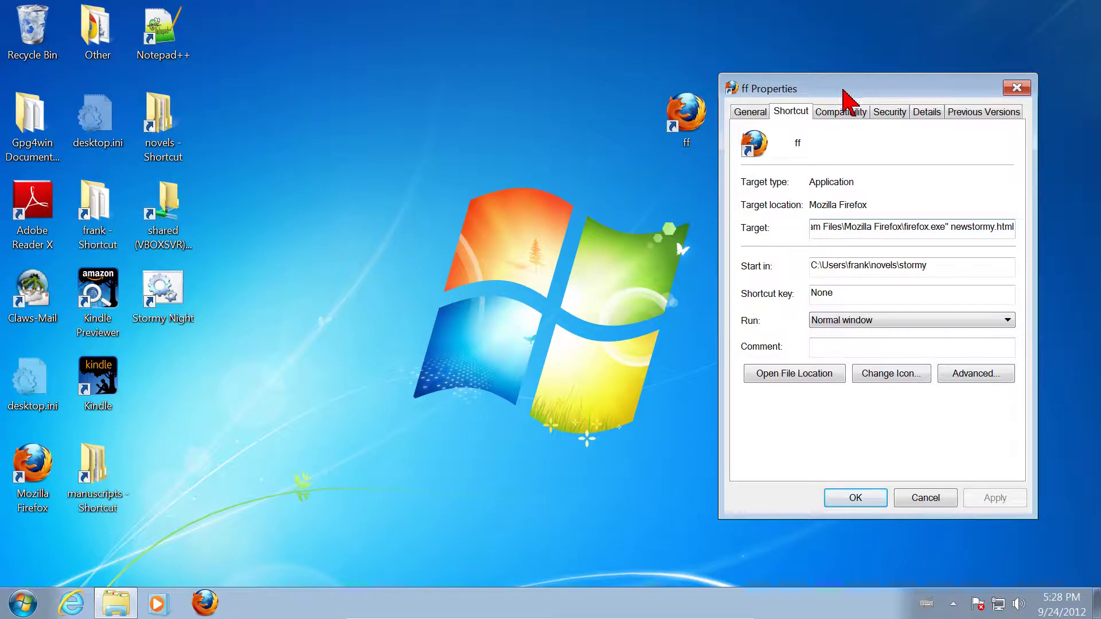
{"action": "left_click_drag", "start_coordinate": [855, 101], "coordinate": [339, 124]}
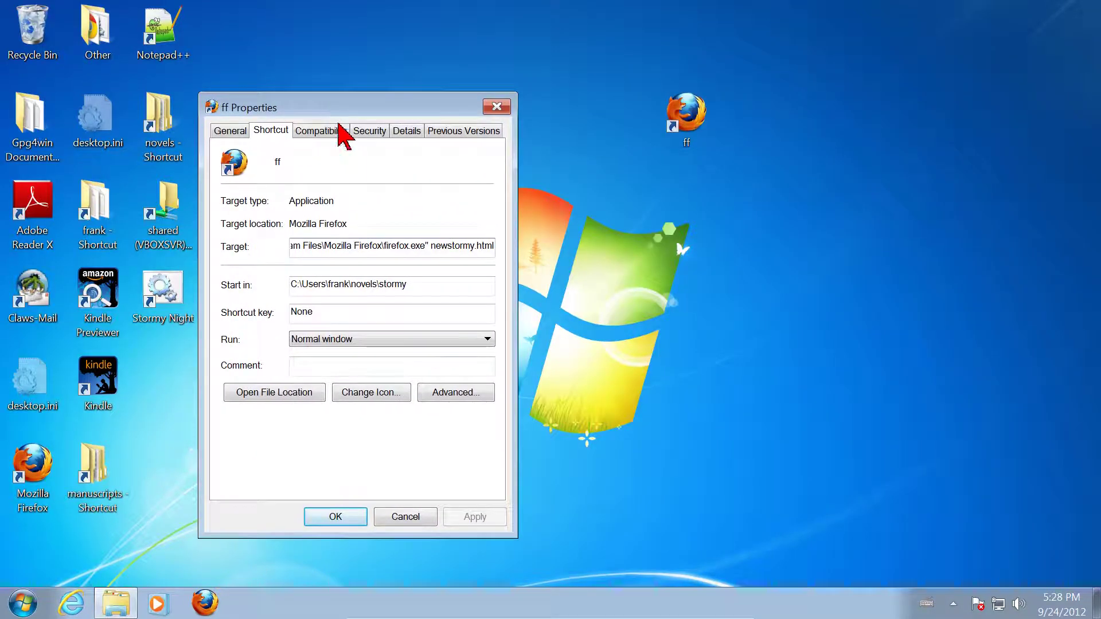
{"action": "left_click", "coordinate": [396, 517]}
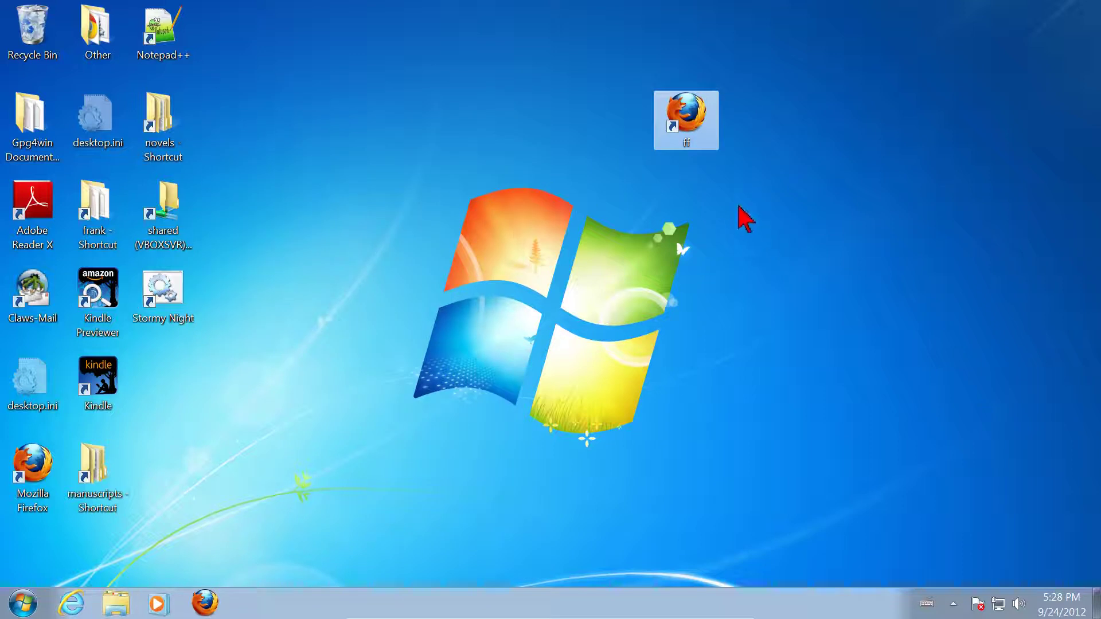
Relocate the ff shortcut closer to the other desktop icons and rename it ff stormy
{"action": "left_click_drag", "start_coordinate": [693, 123], "coordinate": [366, 124]}
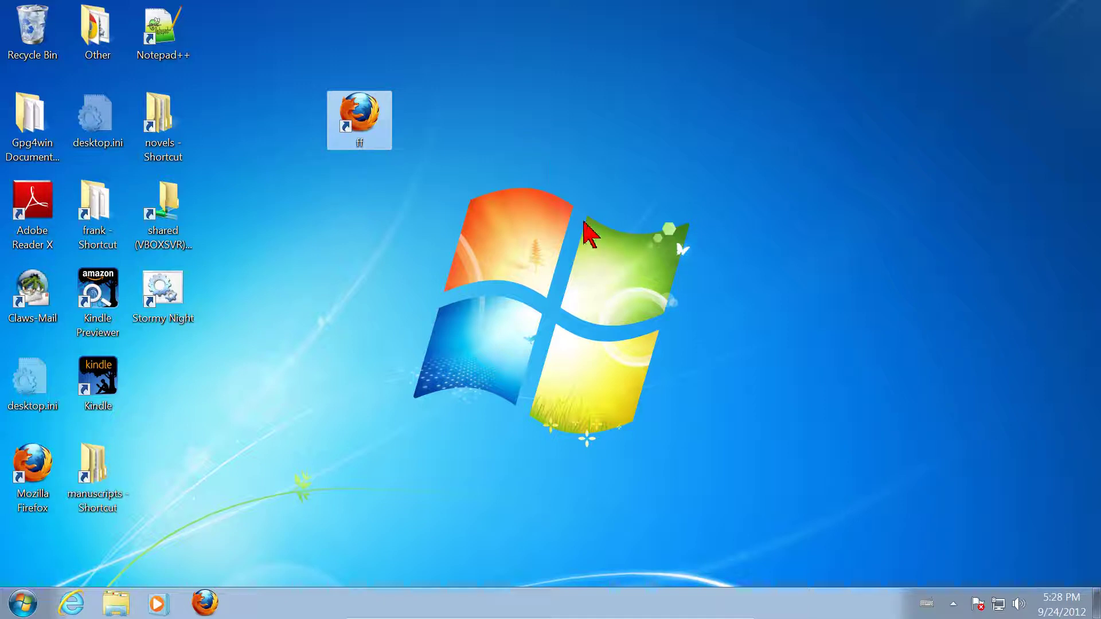
{"action": "right_click", "coordinate": [345, 104]}
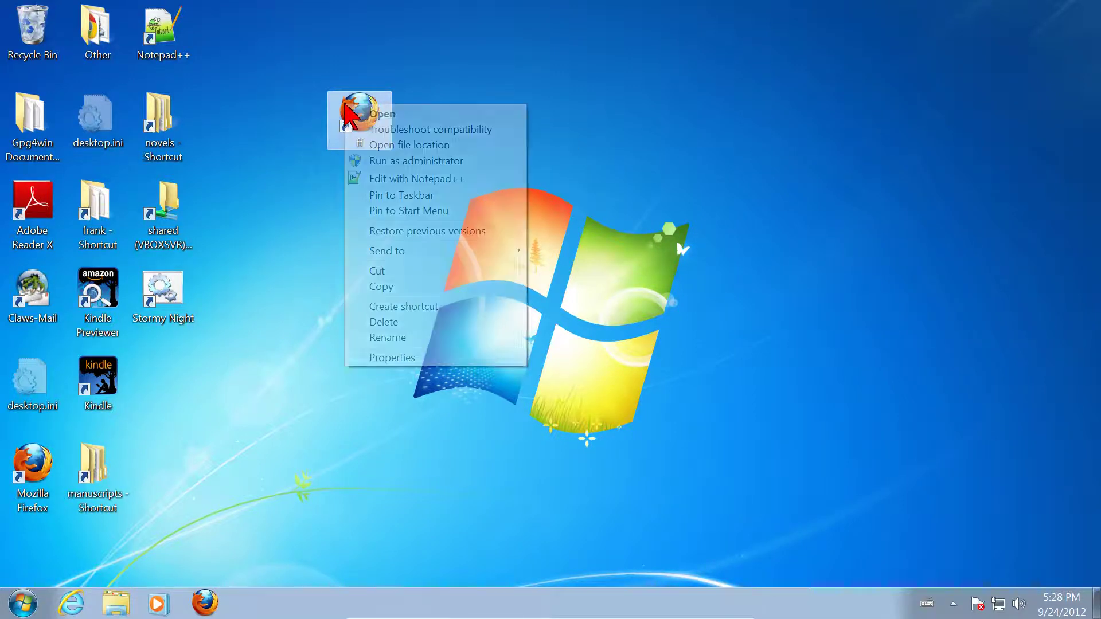
{"action": "left_click", "coordinate": [382, 337]}
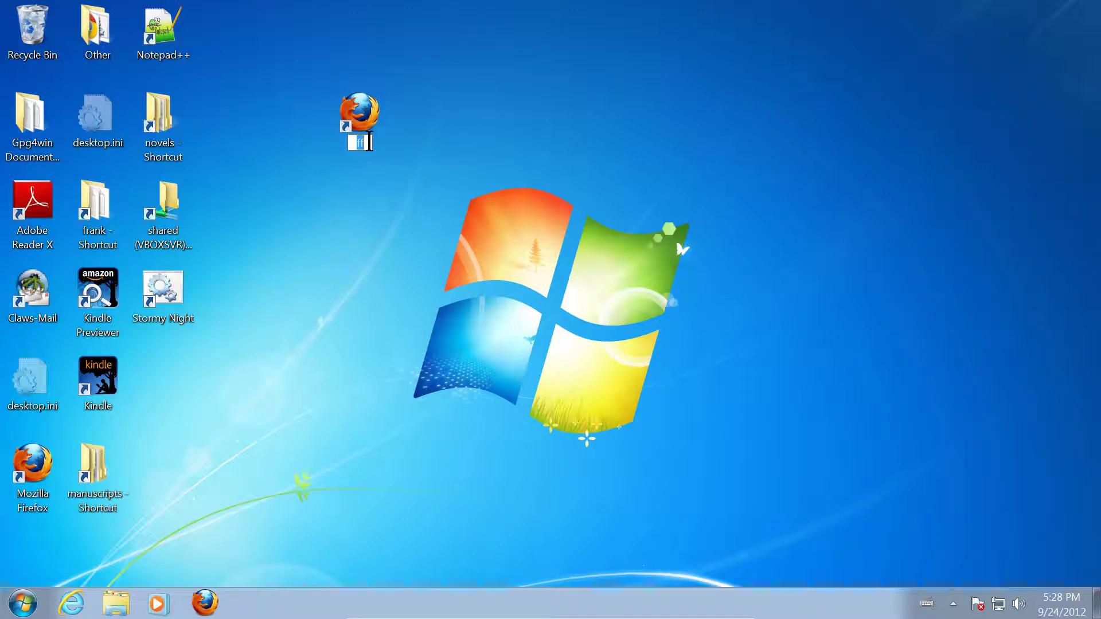
{"action": "key", "text": "End"}
{"action": "type", "text": "stormy"}
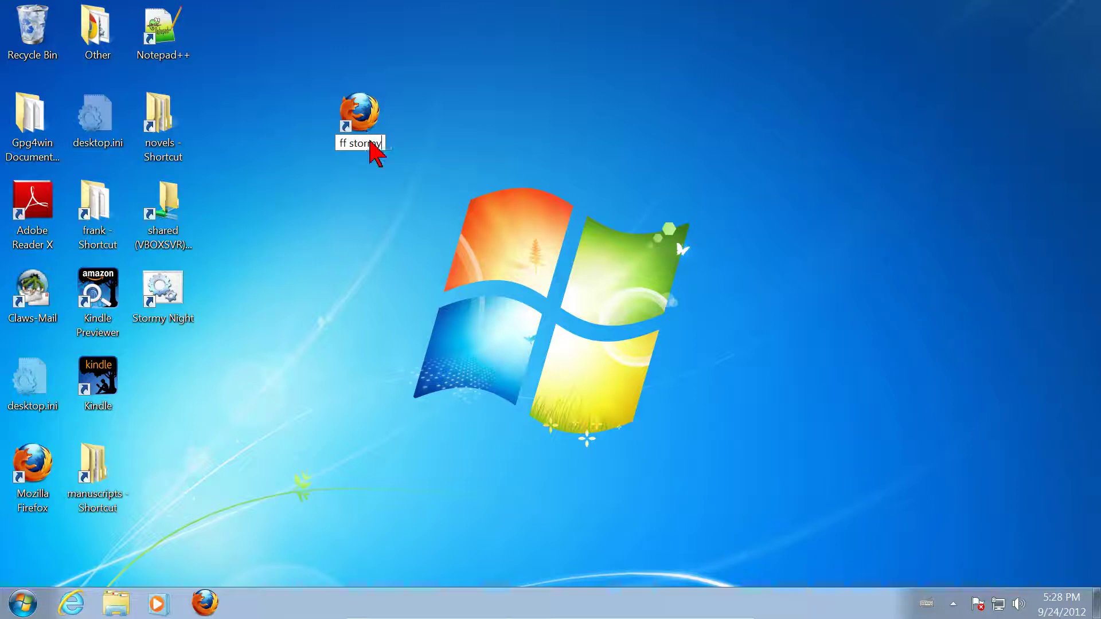
{"action": "key", "text": "Return"}
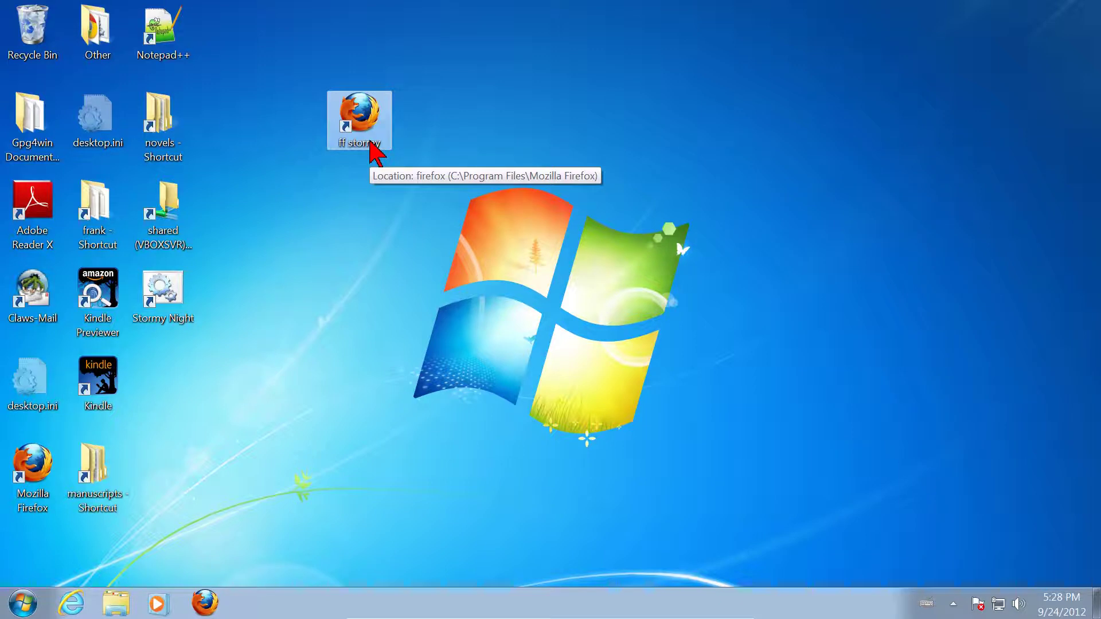
{"action": "left_click", "coordinate": [615, 110]}
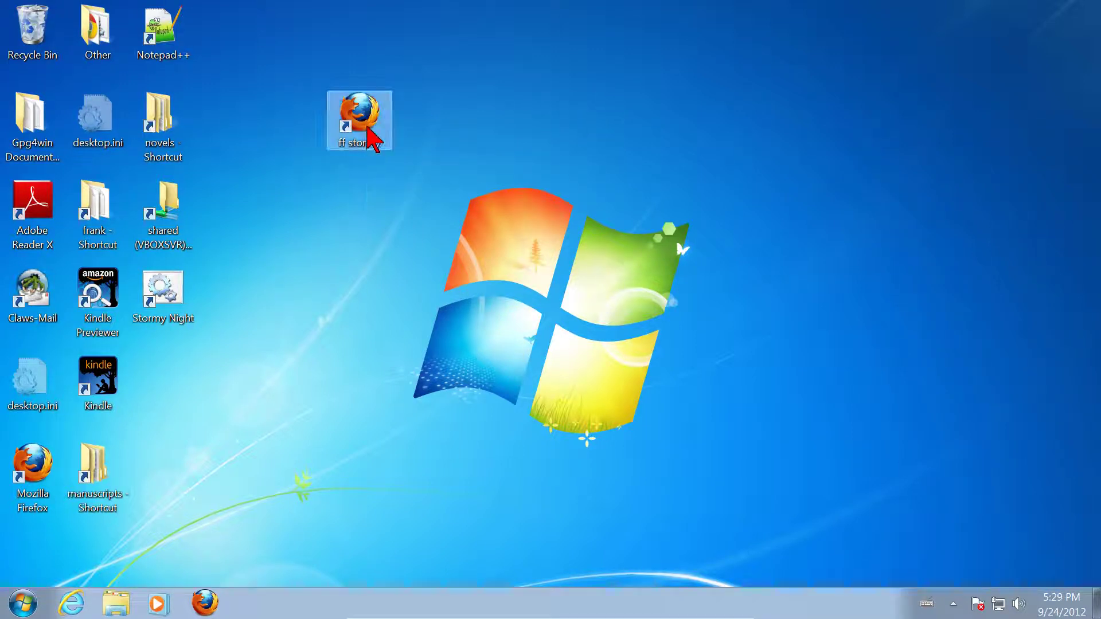
Make a copy of the ff stormy shortcut on an empty part of the desktop and rename the copy ff windy
{"action": "left_click_drag", "start_coordinate": [368, 129], "coordinate": [643, 132]}
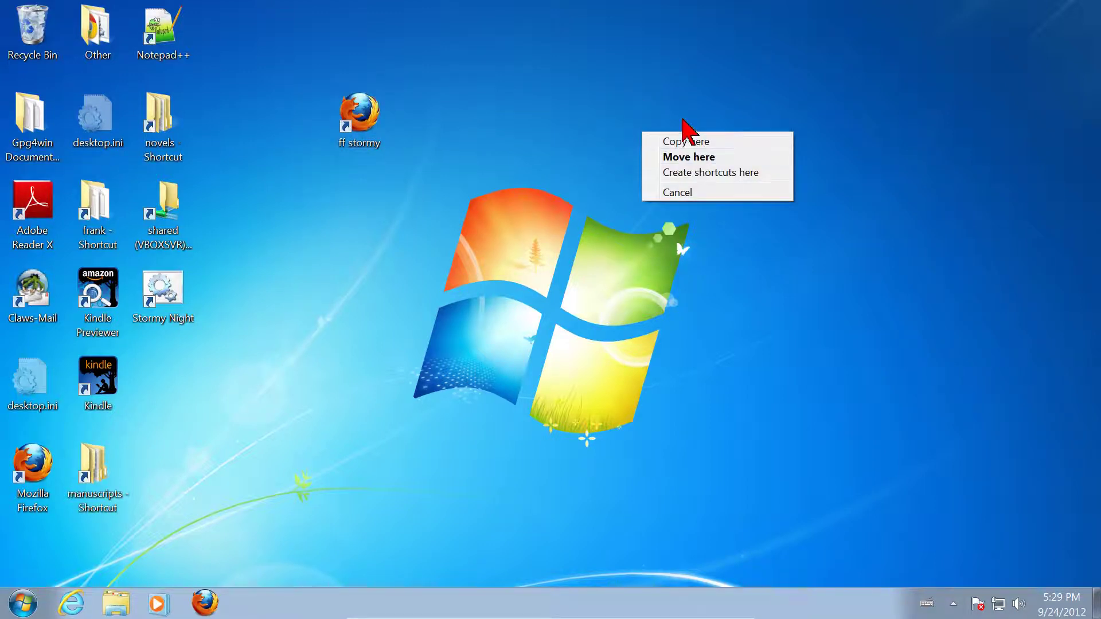
{"action": "left_click", "coordinate": [694, 142]}
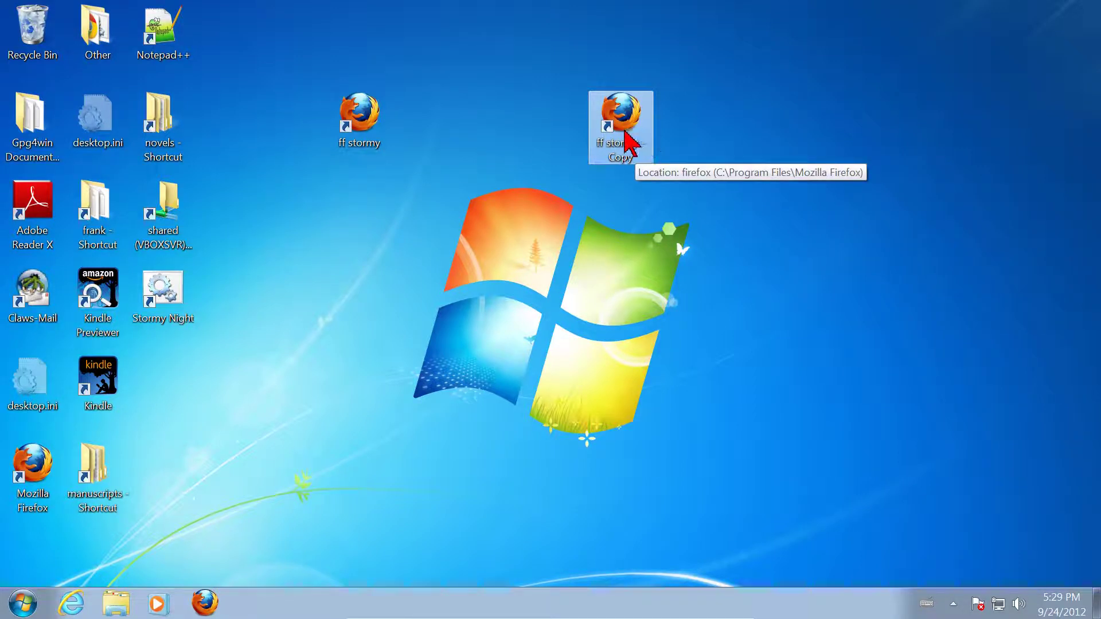
{"action": "right_click", "coordinate": [625, 131]}
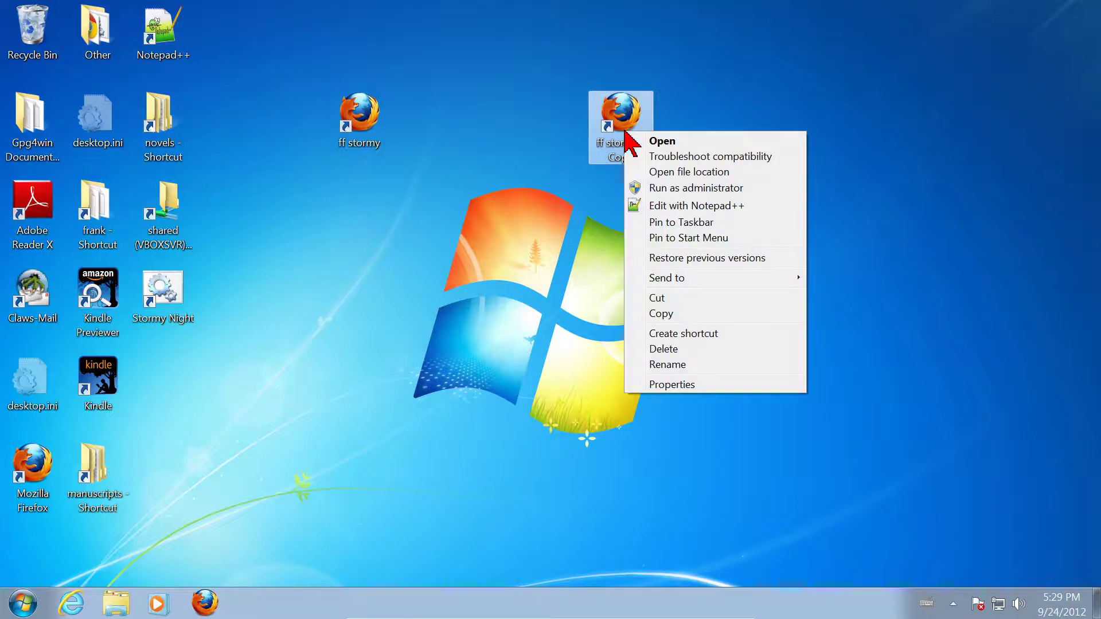
{"action": "left_click", "coordinate": [676, 364]}
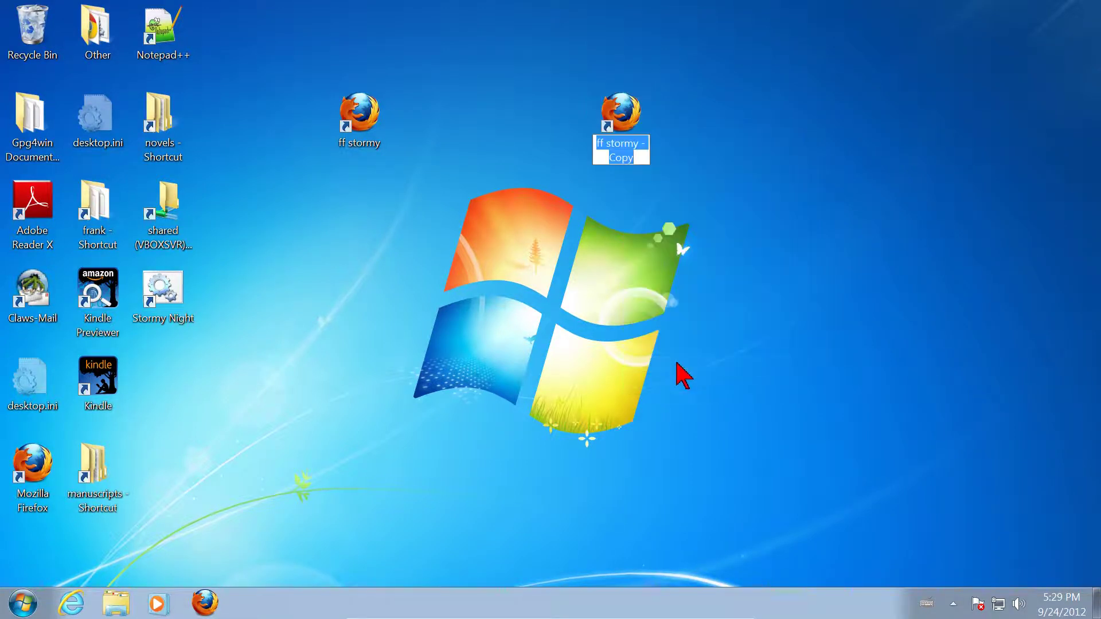
{"action": "type", "text": "ff "}
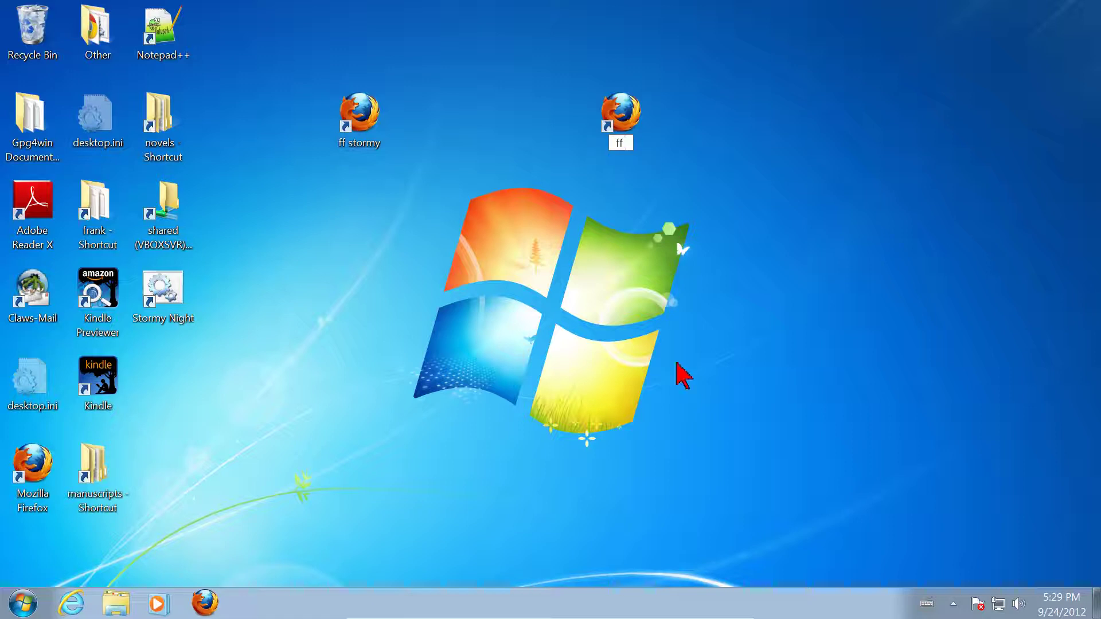
{"action": "type", "text": "windy"}
{"action": "key", "text": "Return"}
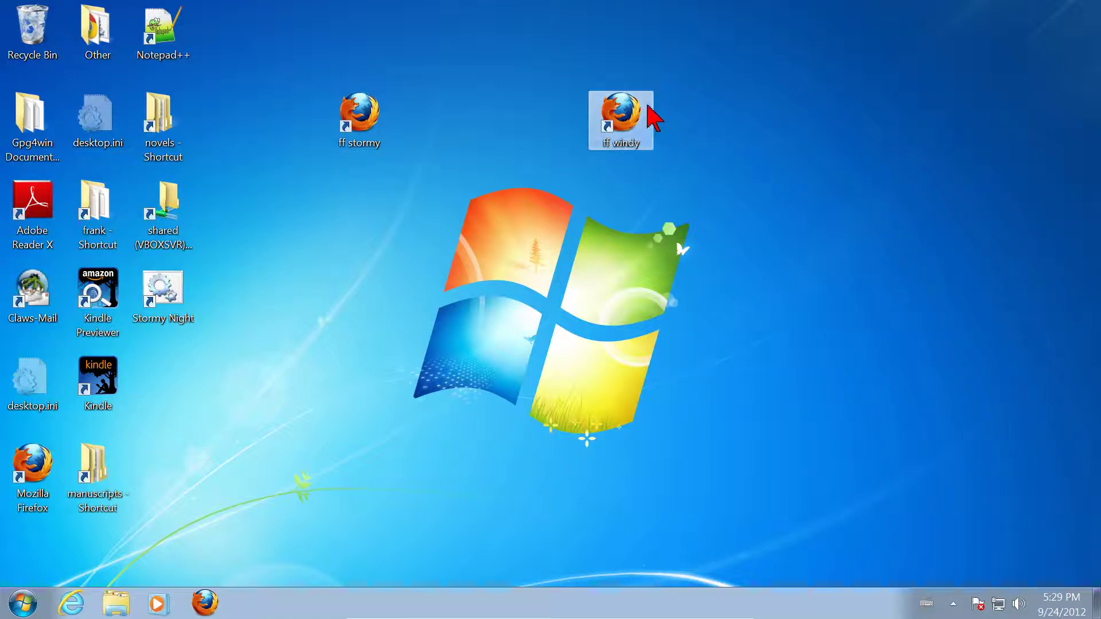
Bring up the ff windy shortcut's properties and reposition the dialog higher on the desktop
{"action": "right_click", "coordinate": [641, 130]}
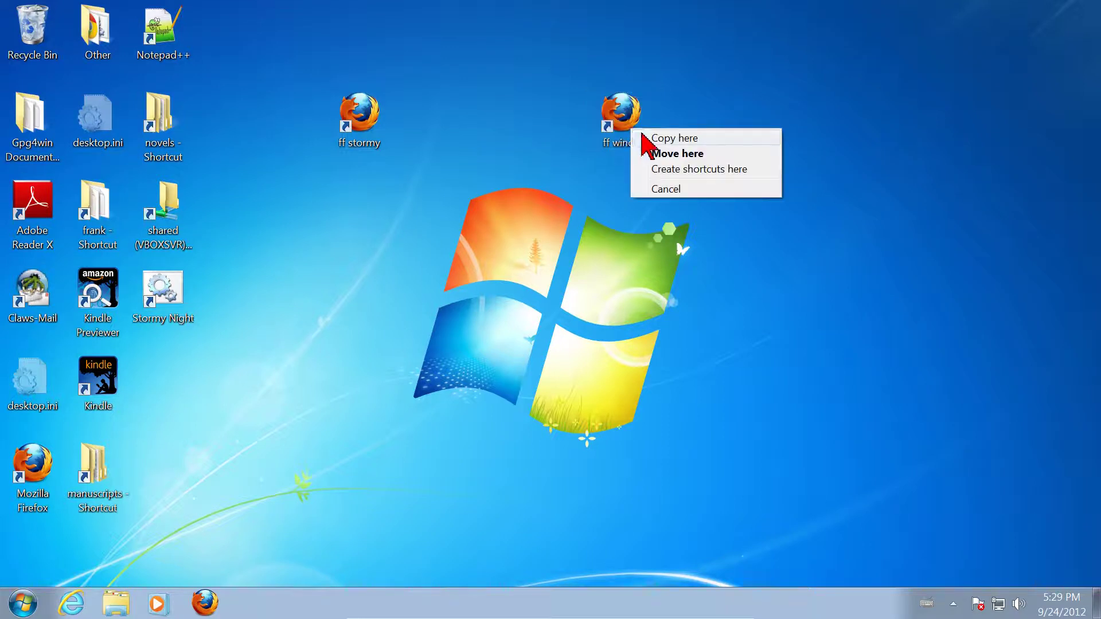
{"action": "left_click", "coordinate": [749, 77]}
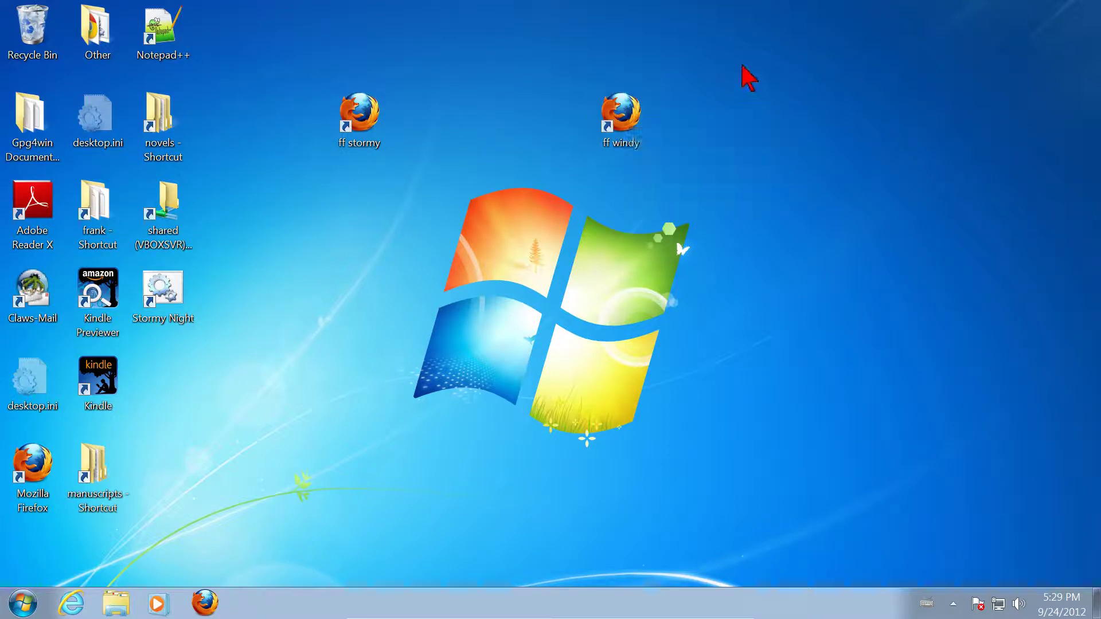
{"action": "right_click", "coordinate": [622, 112]}
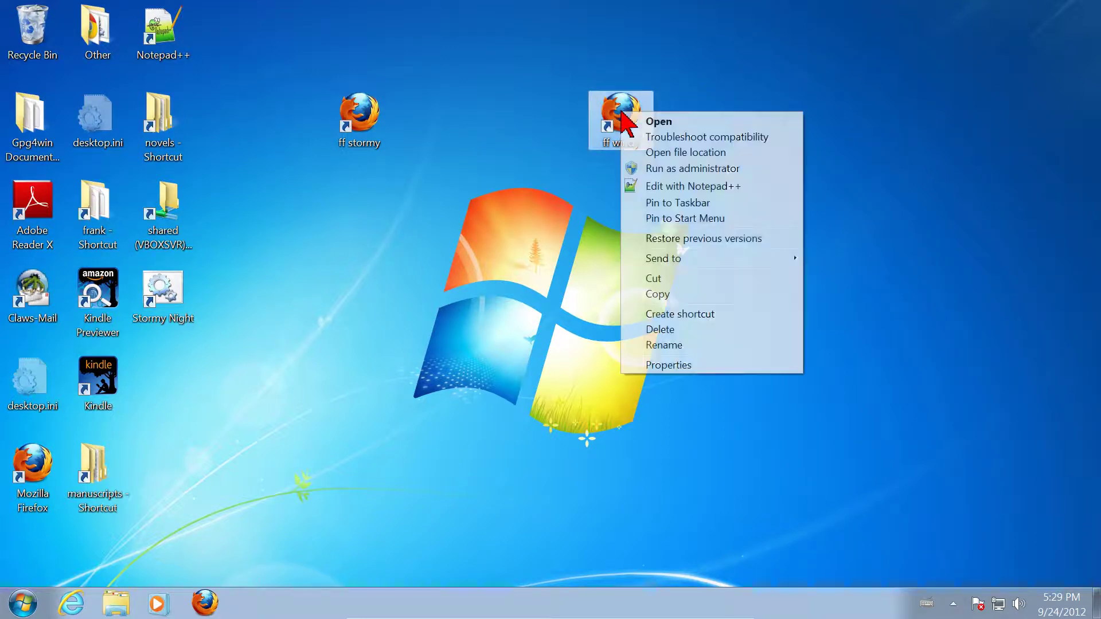
{"action": "left_click", "coordinate": [711, 368]}
{"action": "left_click_drag", "start_coordinate": [762, 130], "coordinate": [605, 33]}
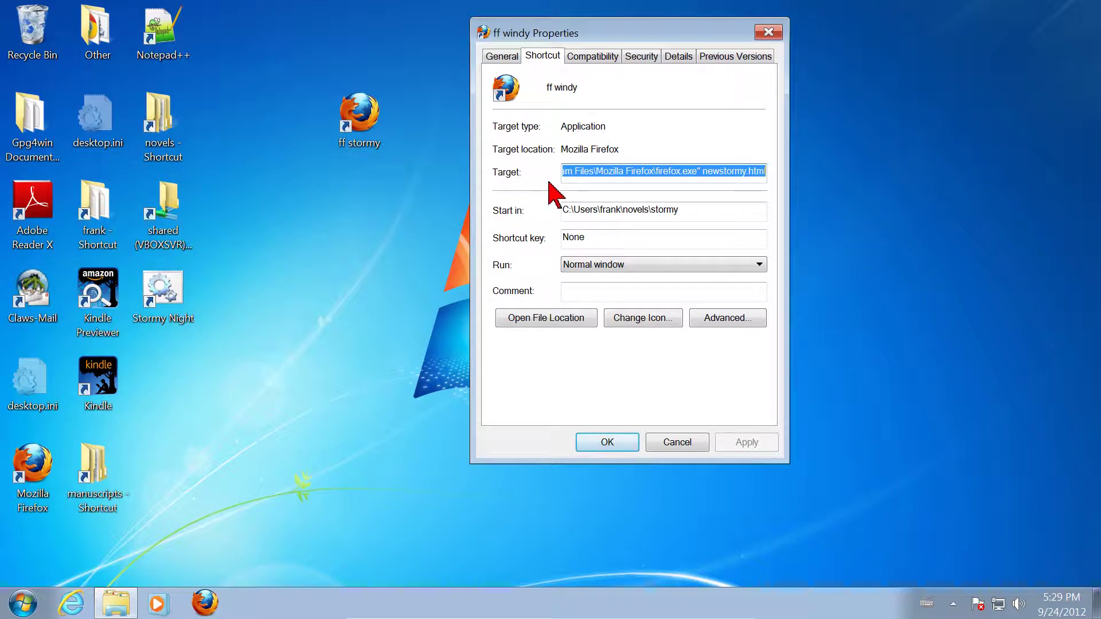
Examine the ff windy shortcut's Target entry from its end back to the opening quotation mark
{"action": "key", "text": "Right"}
{"action": "key", "text": "Left"}
{"action": "key", "text": "Left"}
{"action": "key", "text": "Left"}
{"action": "key", "text": "Left"}
{"action": "key", "text": "Left"}
{"action": "key", "text": "Left"}
{"action": "key", "text": "Left"}
{"action": "key", "text": "Left"}
{"action": "key", "text": "Left"}
{"action": "key", "text": "Left"}
{"action": "key", "text": "Left"}
{"action": "key", "text": "Left"}
{"action": "key", "text": "Left"}
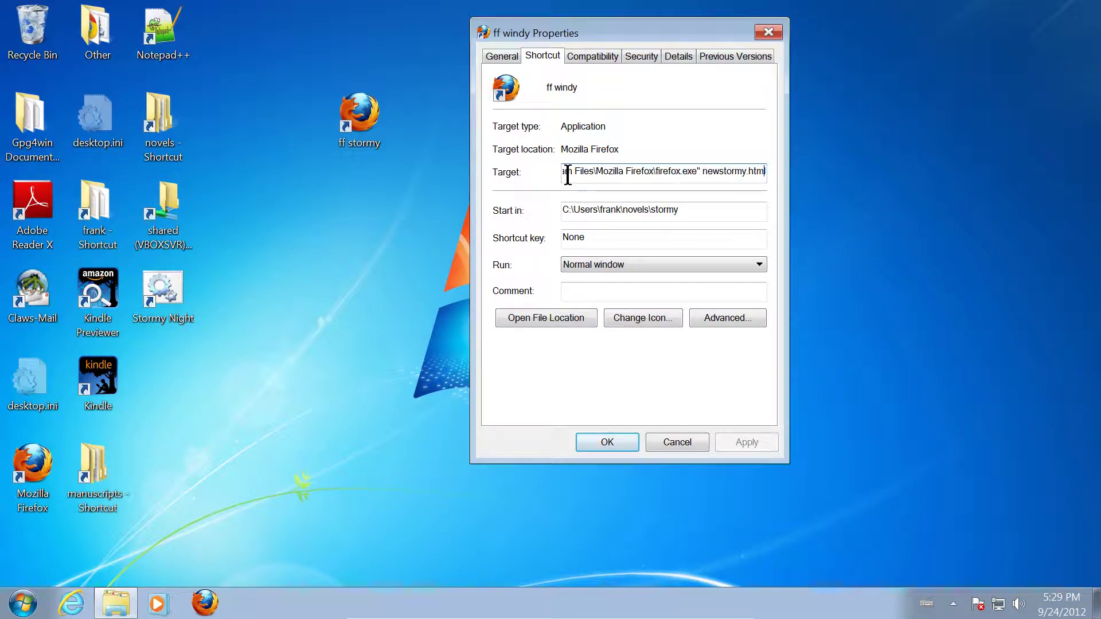
{"action": "key", "text": "Left"}
{"action": "key", "text": "Left"}
{"action": "key", "text": "Left"}
{"action": "key", "text": "Left"}
{"action": "key", "text": "Left"}
{"action": "key", "text": "Left"}
{"action": "key", "text": "Left"}
{"action": "key", "text": "Left"}
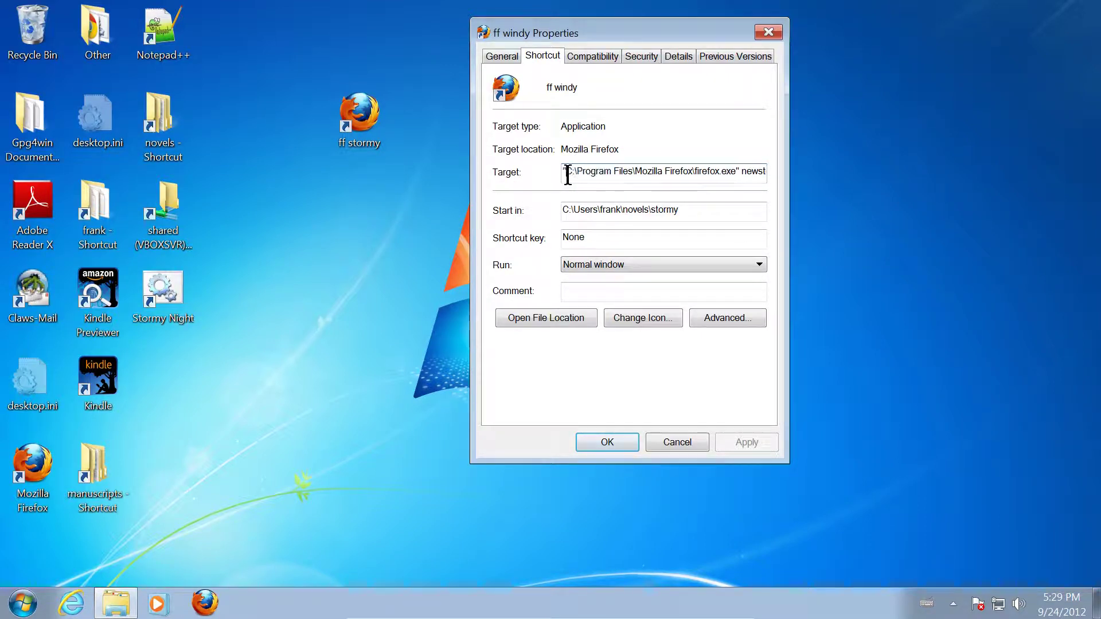
{"action": "key", "text": "Left"}
{"action": "key", "text": "Left"}
{"action": "key", "text": "Left"}
{"action": "key", "text": "Left"}
{"action": "key", "text": "Left"}
{"action": "key", "text": "Left"}
{"action": "key", "text": "Left"}
{"action": "key", "text": "Left"}
Replace newstormy.html with windy.html after the firefox.exe path in the ff windy shortcut's Target
{"action": "key", "text": "Right"}
{"action": "key", "text": "Right"}
{"action": "key", "text": "Right"}
{"action": "key", "text": "Right"}
{"action": "key", "text": "Right"}
{"action": "key", "text": "Right"}
{"action": "key", "text": "Right"}
{"action": "key", "text": "Right"}
{"action": "key", "text": "Right"}
{"action": "key", "text": "Right"}
{"action": "key", "text": "Right"}
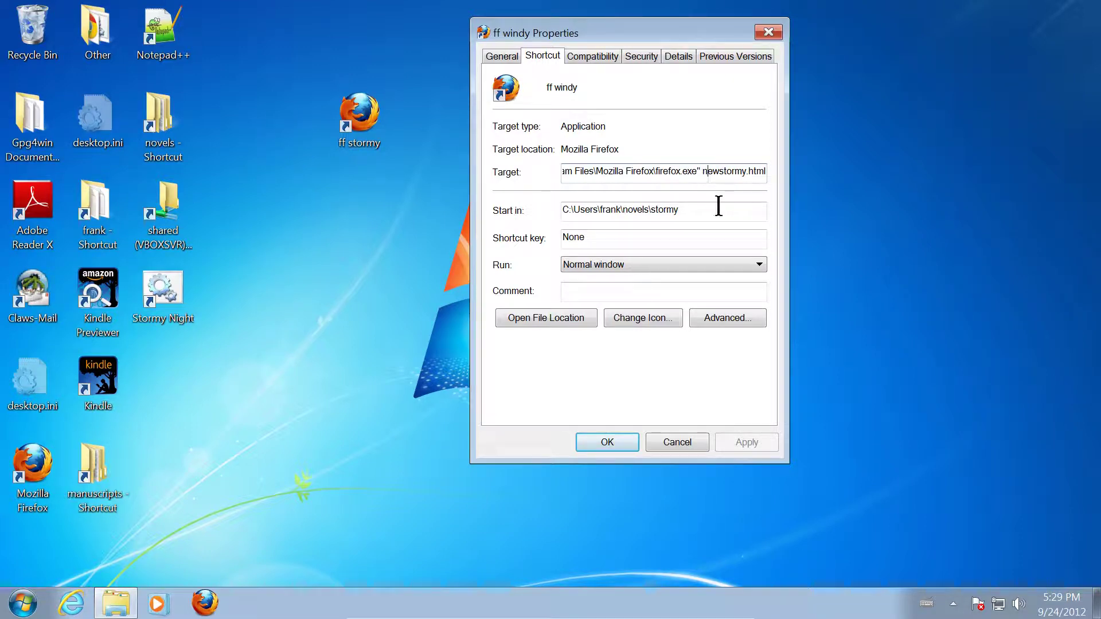
{"action": "key", "text": "Left"}
{"action": "type", "text": "windy"}
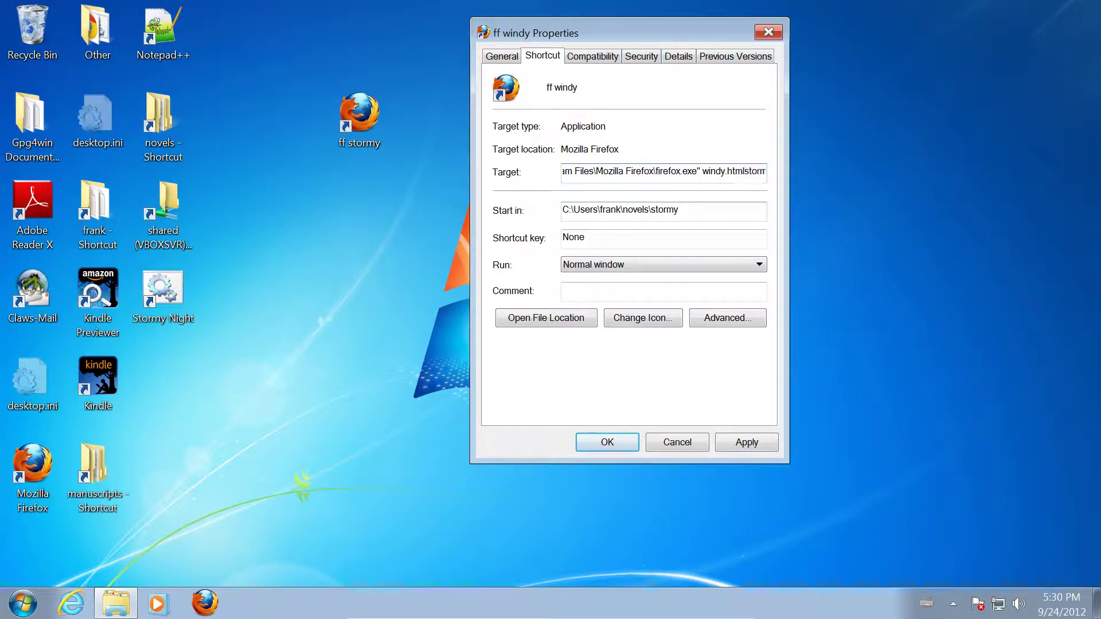
{"action": "key", "text": "Delete"}
{"action": "key", "text": "Delete"}
{"action": "key", "text": "Delete"}
{"action": "key", "text": "Delete"}
{"action": "key", "text": "Delete"}
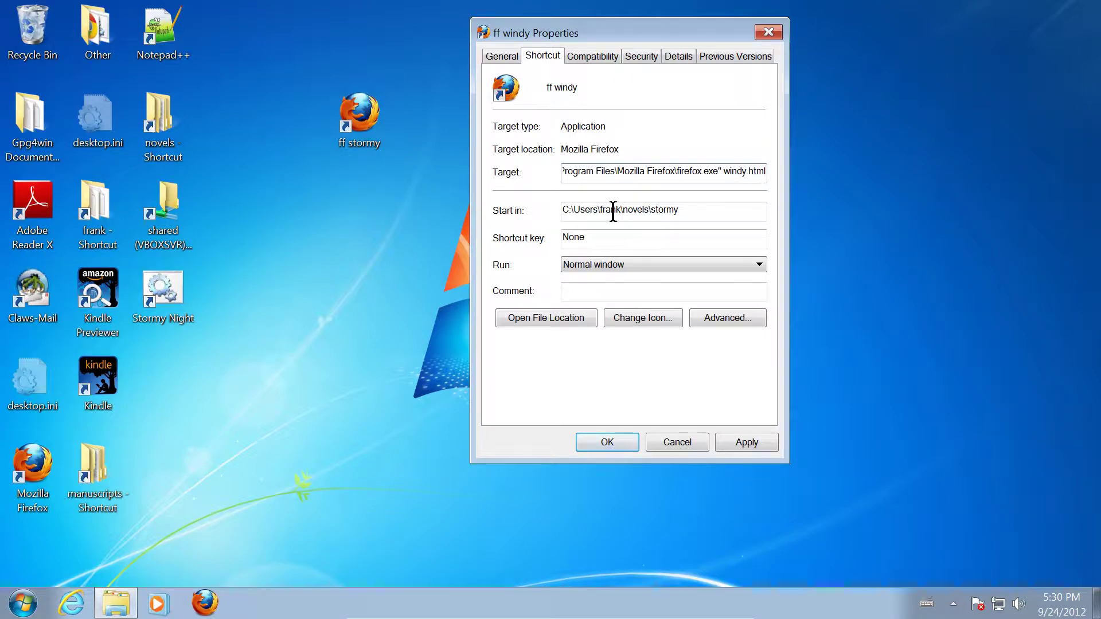
Set the ff windy shortcut's Start in path to the user's novels\windy folder and try to apply the changes
{"action": "left_click", "coordinate": [689, 208]}
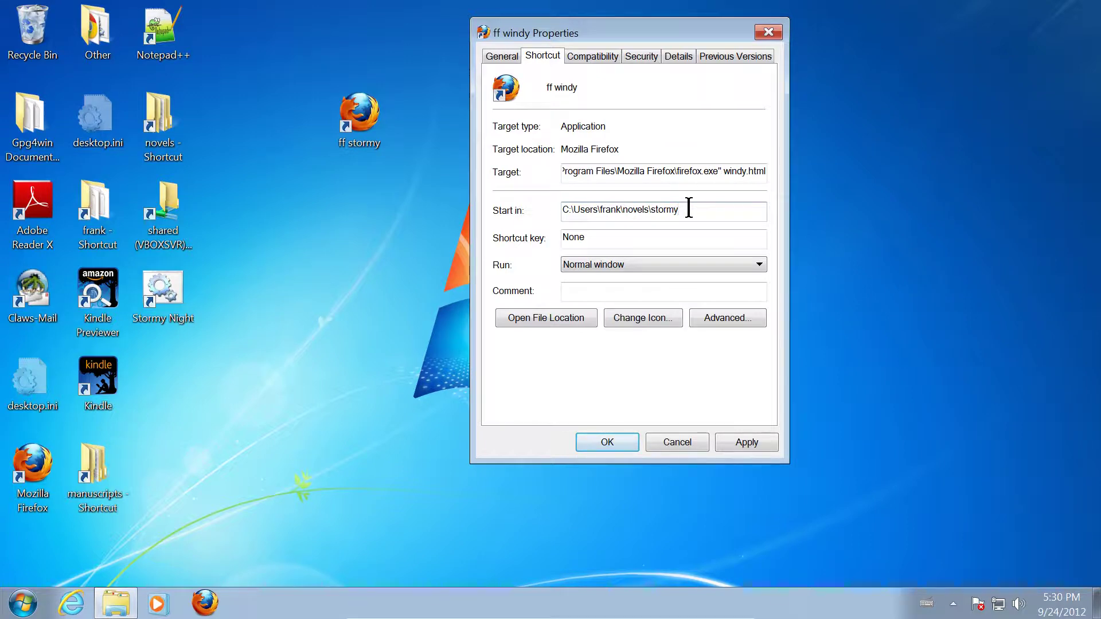
{"action": "key", "text": "BackSpace"}
{"action": "key", "text": "BackSpace"}
{"action": "key", "text": "BackSpace"}
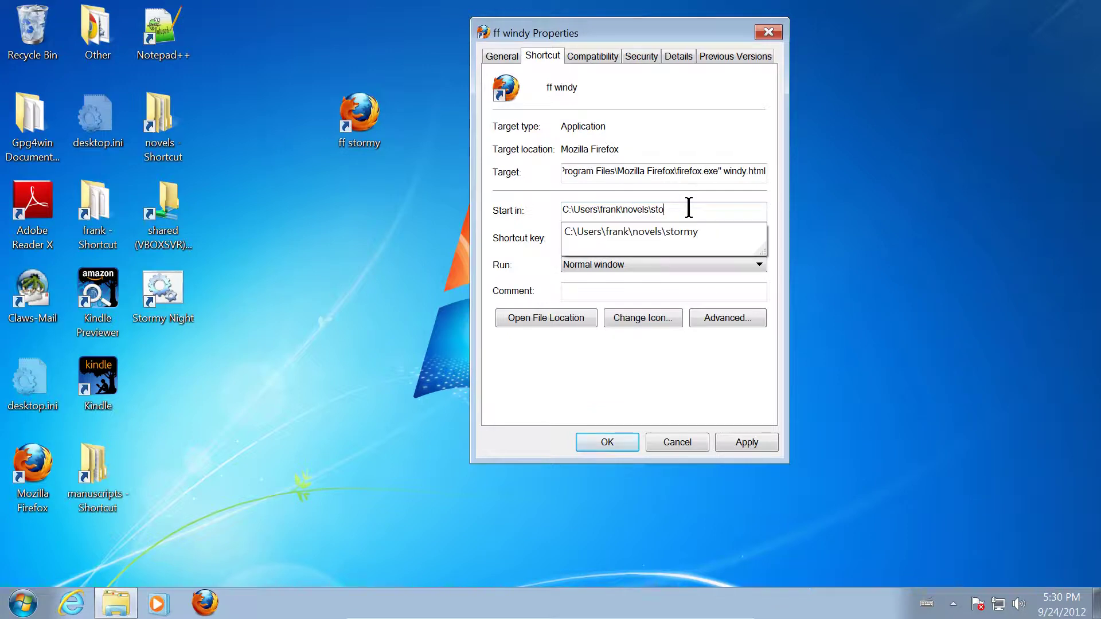
{"action": "key", "text": "BackSpace"}
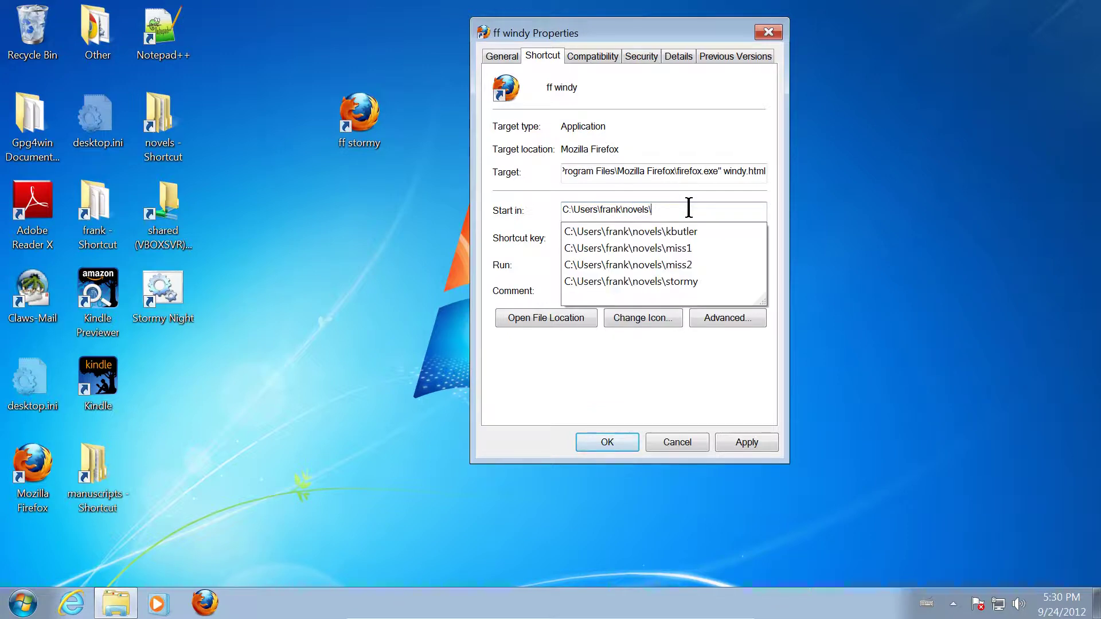
{"action": "type", "text": "windy"}
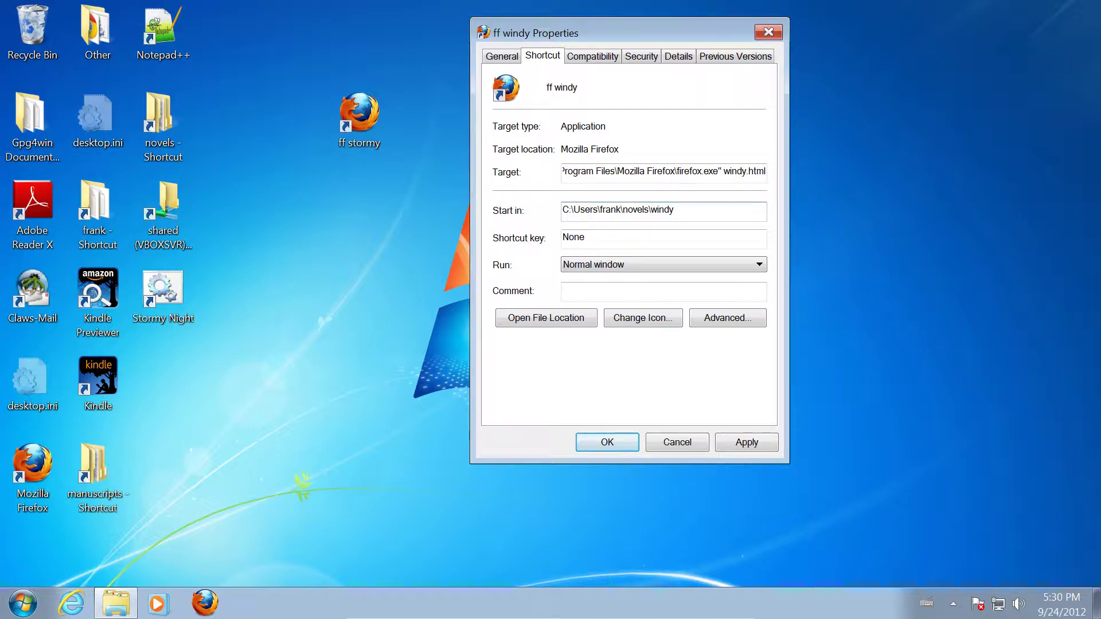
{"action": "left_click", "coordinate": [736, 444]}
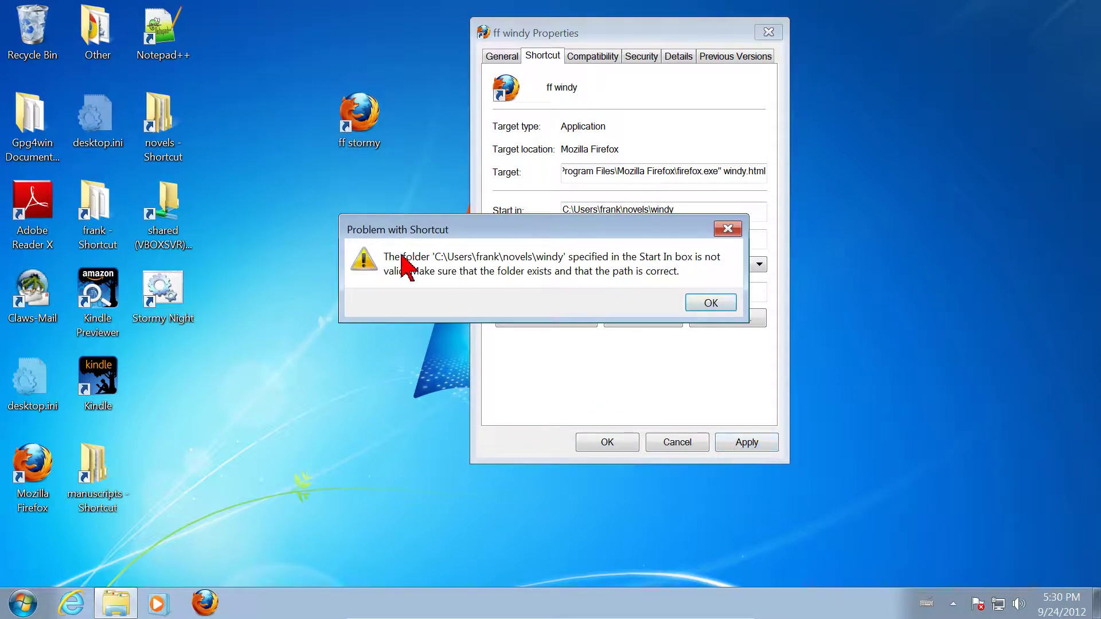
{"action": "left_click", "coordinate": [711, 302]}
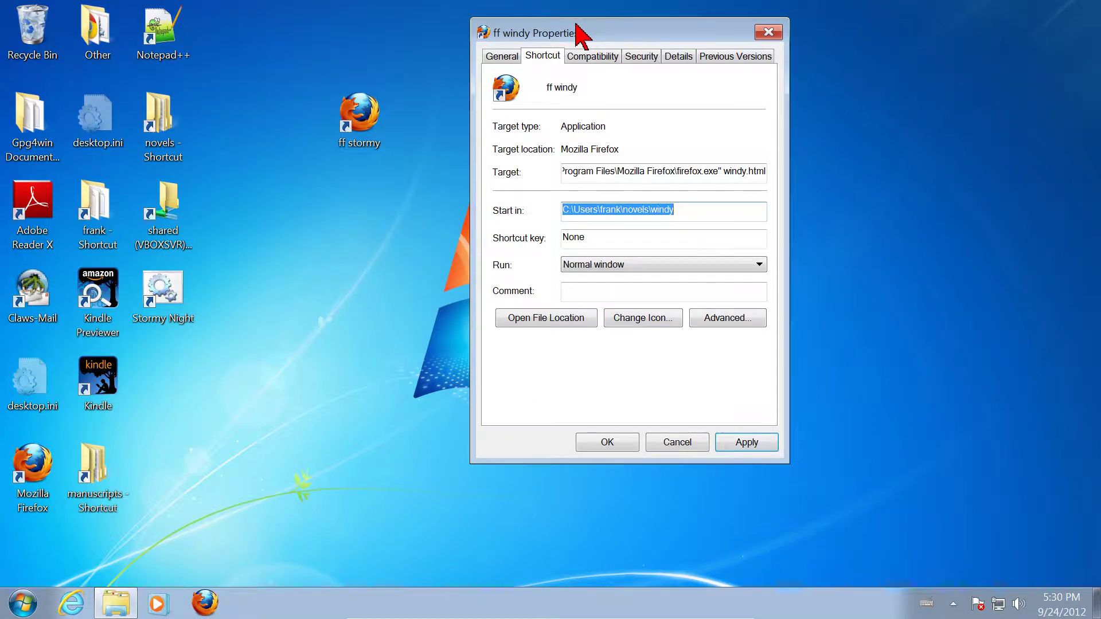
Move the ff windy properties dialog aside and browse in Windows Explorer to the novels folder in the user's home folder
{"action": "left_click_drag", "start_coordinate": [583, 30], "coordinate": [892, 59]}
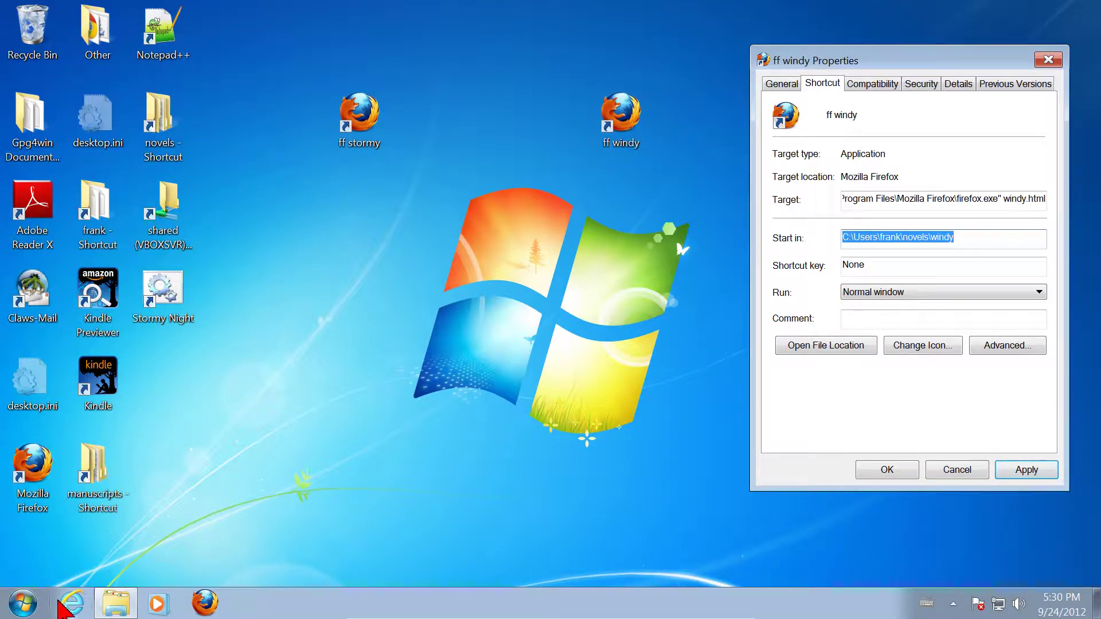
{"action": "right_click", "coordinate": [29, 605]}
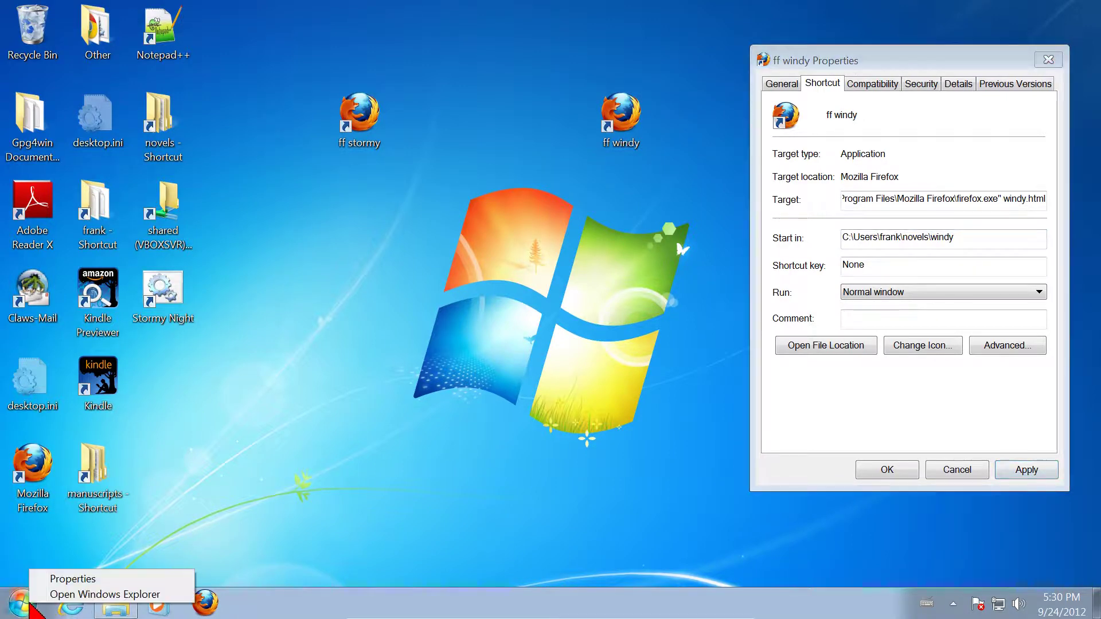
{"action": "left_click", "coordinate": [86, 595]}
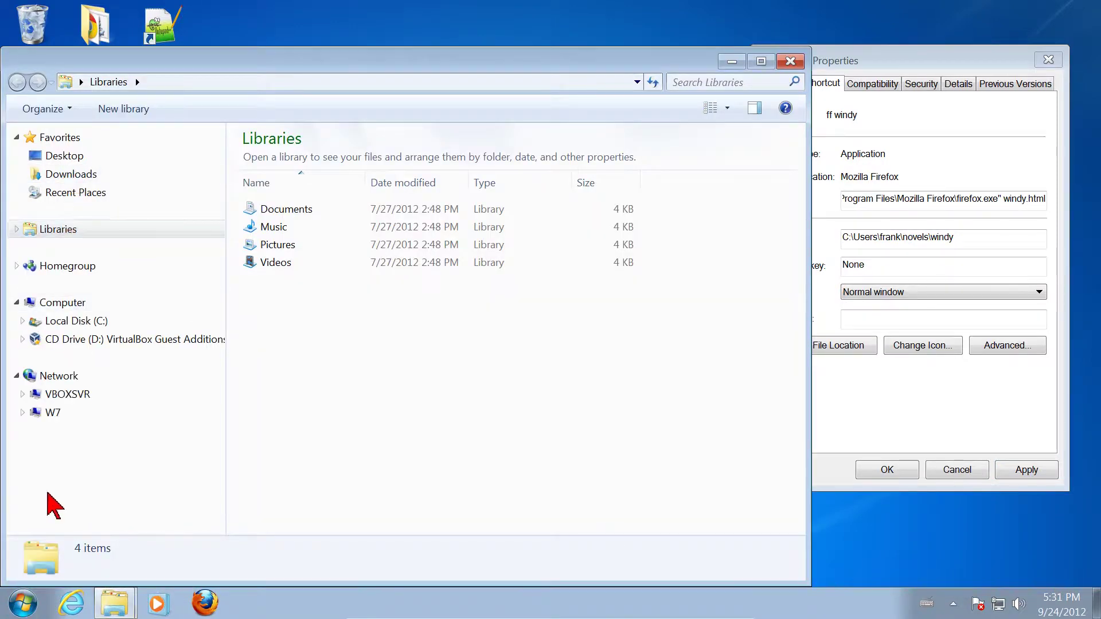
{"action": "left_click", "coordinate": [22, 321]}
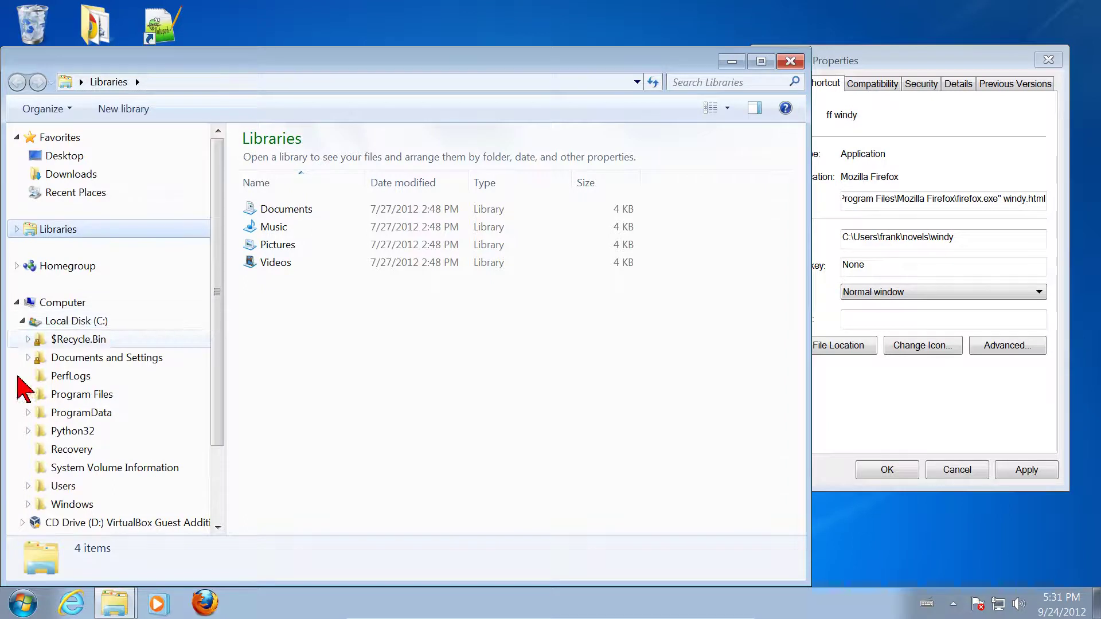
{"action": "left_click", "coordinate": [28, 485]}
{"action": "left_click", "coordinate": [36, 481]}
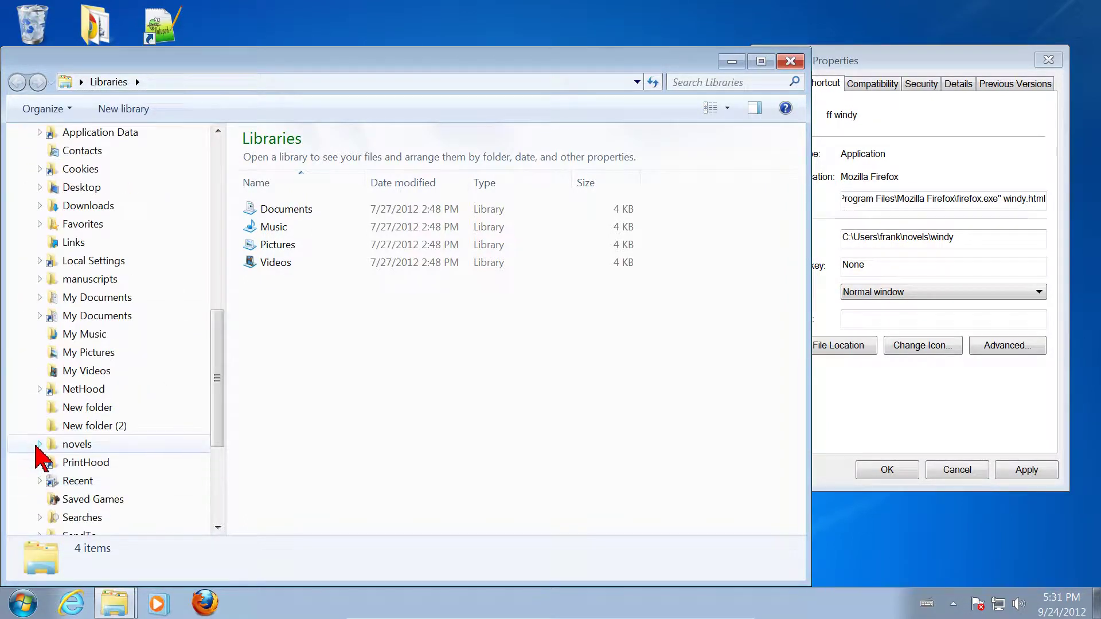
{"action": "left_click", "coordinate": [38, 444]}
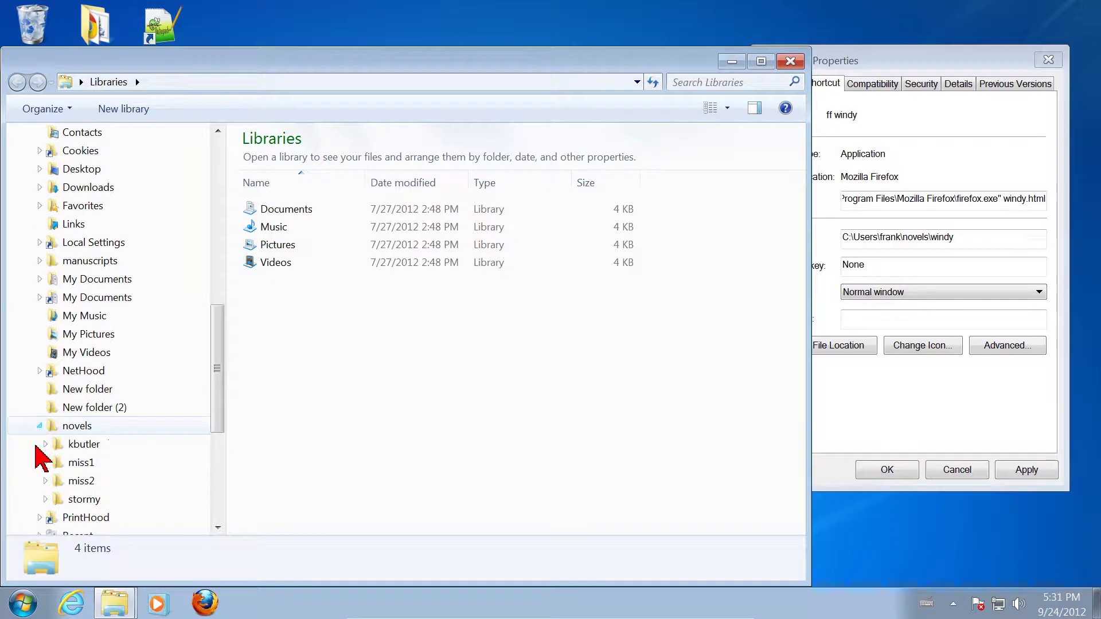
{"action": "left_click", "coordinate": [70, 425]}
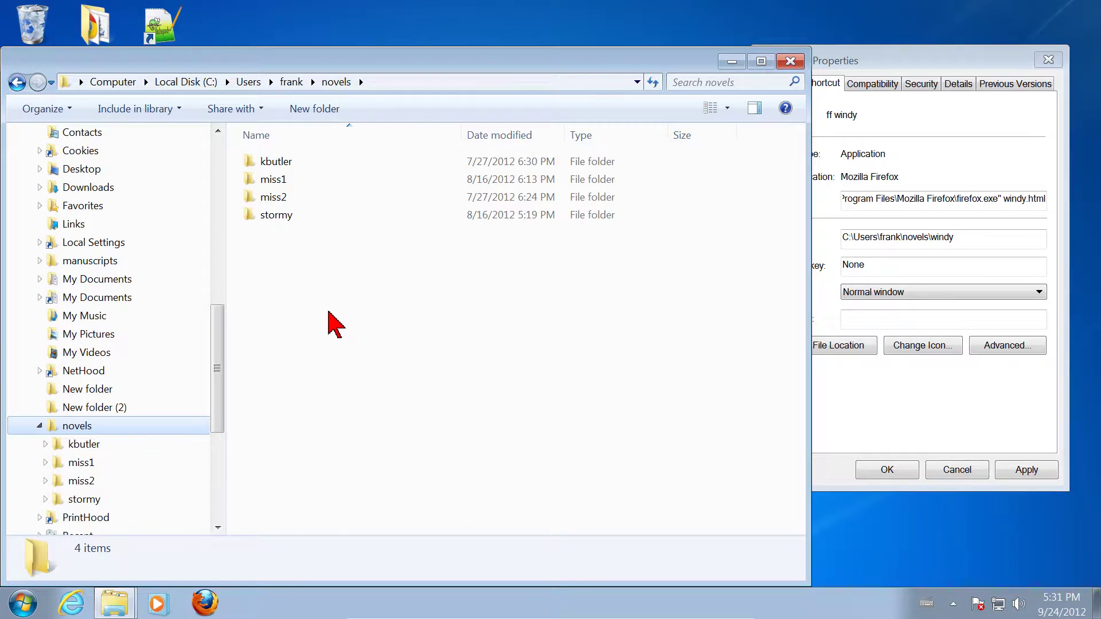
Create a new folder named windy inside the novels folder
{"action": "left_click", "coordinate": [317, 314]}
{"action": "right_click", "coordinate": [317, 315]}
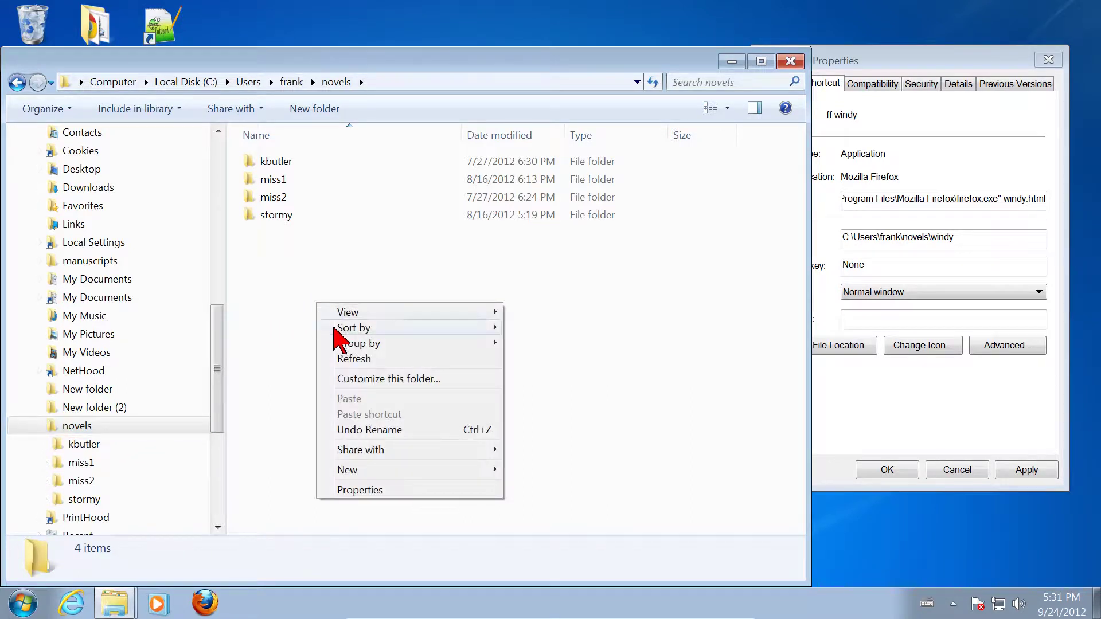
{"action": "mouse_move", "coordinate": [395, 462]}
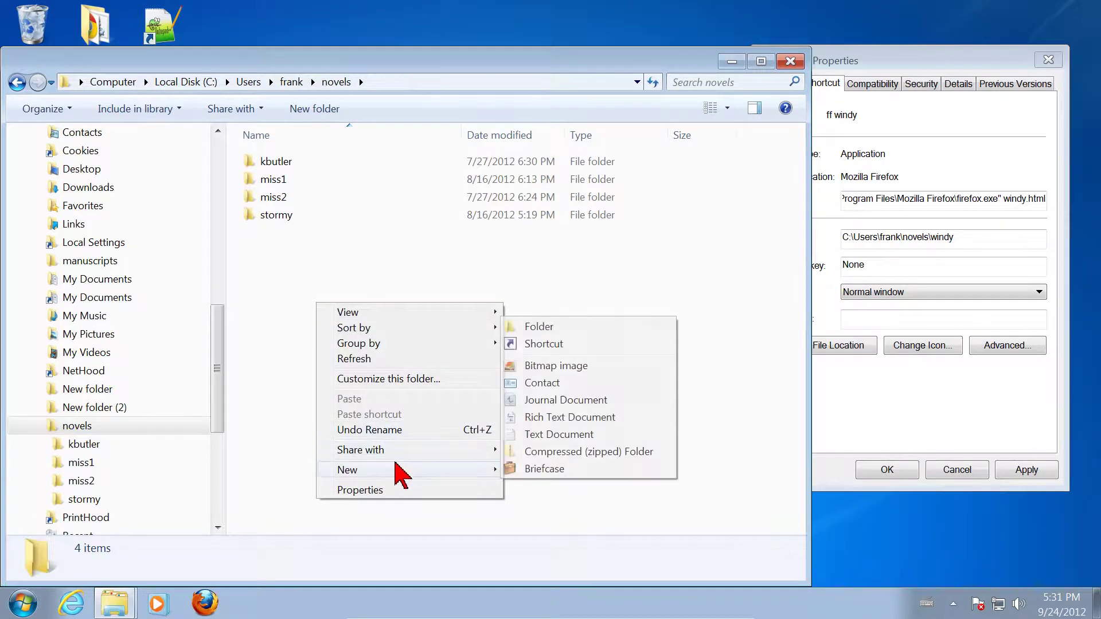
{"action": "left_click", "coordinate": [560, 327]}
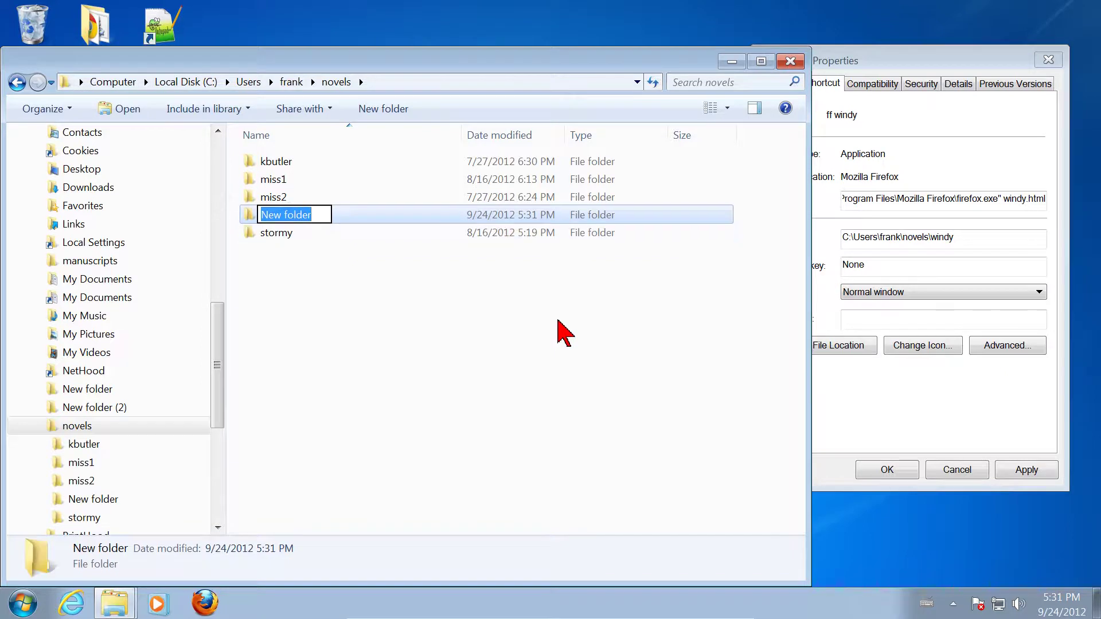
{"action": "type", "text": "wi"}
{"action": "type", "text": "ndy"}
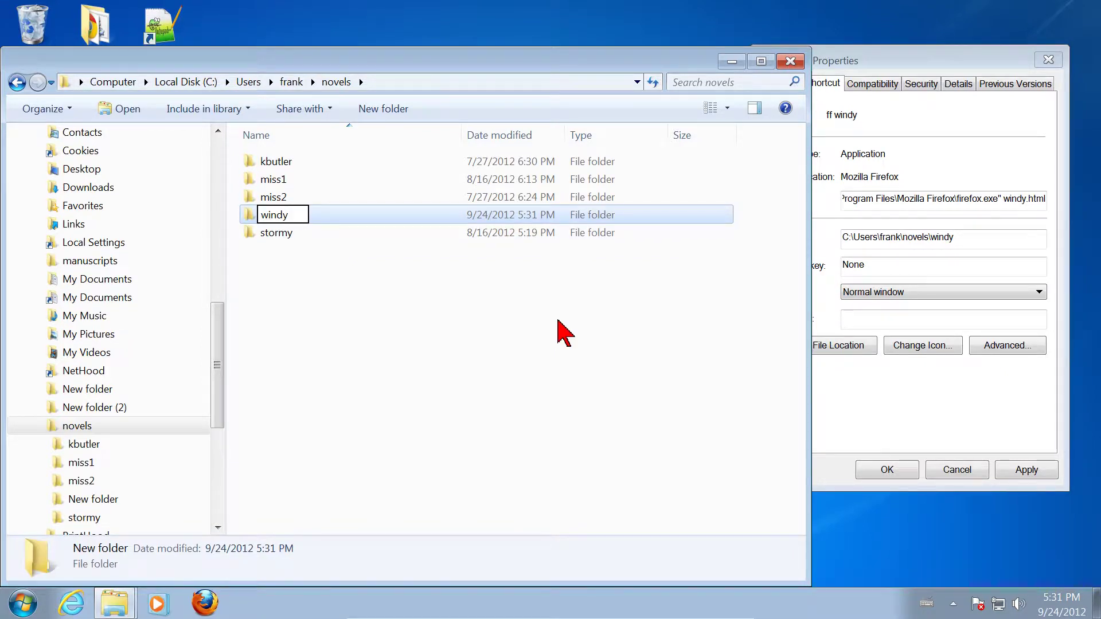
{"action": "key", "text": "Return"}
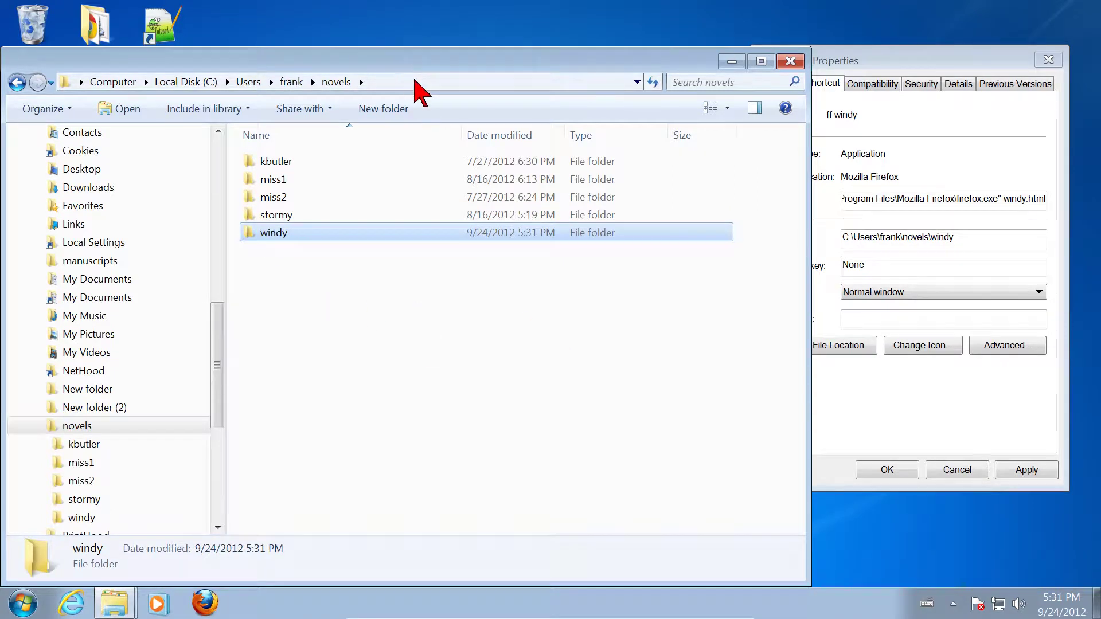
Place the novels window and the ff windy properties side by side, then apply the shortcut's settings and close its properties
{"action": "left_click_drag", "start_coordinate": [362, 69], "coordinate": [153, 108]}
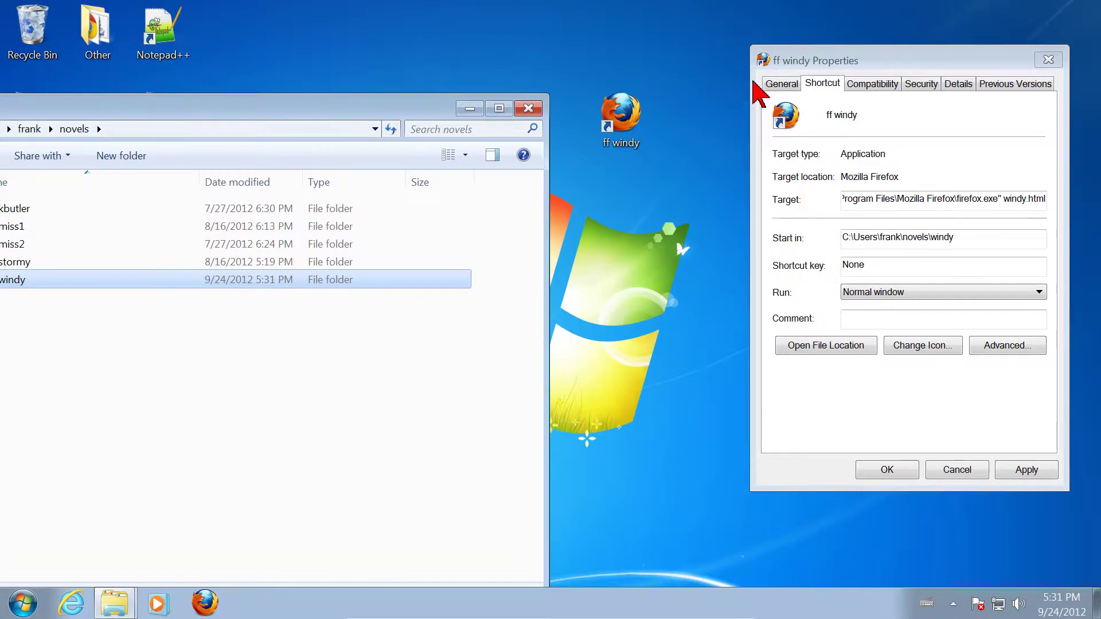
{"action": "left_click_drag", "start_coordinate": [911, 57], "coordinate": [774, 55]}
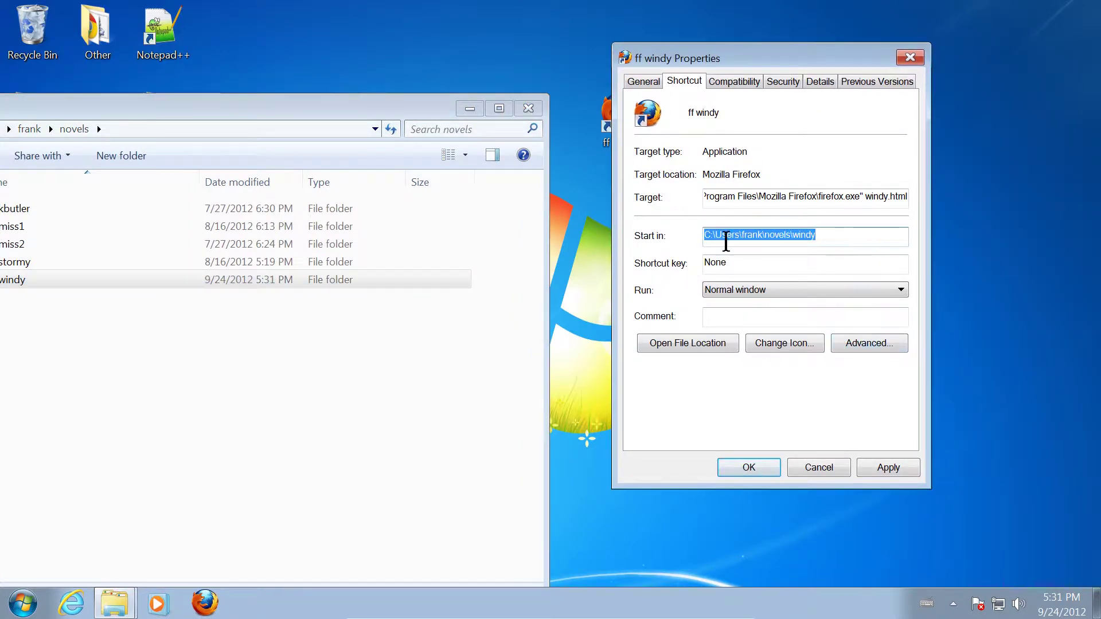
{"action": "left_click", "coordinate": [827, 237]}
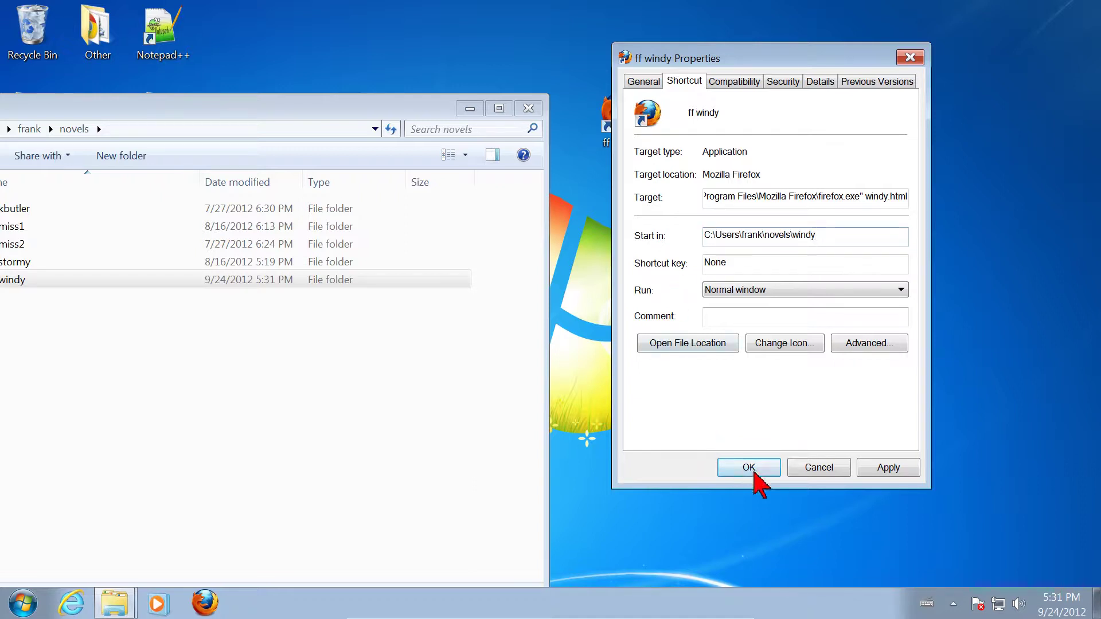
{"action": "left_click", "coordinate": [890, 471]}
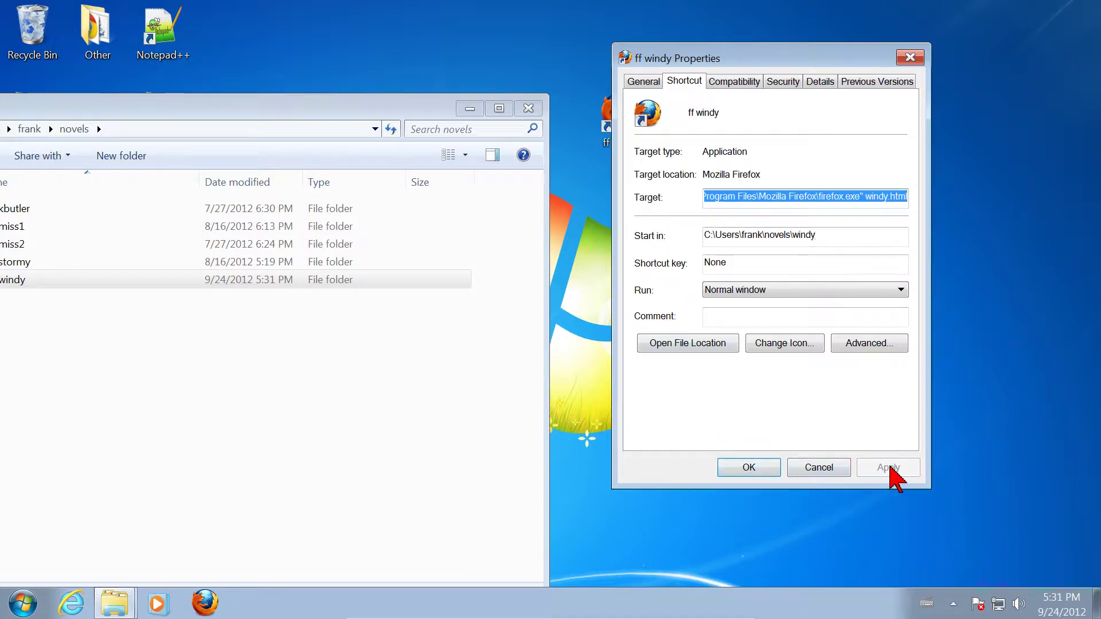
{"action": "left_click", "coordinate": [749, 467]}
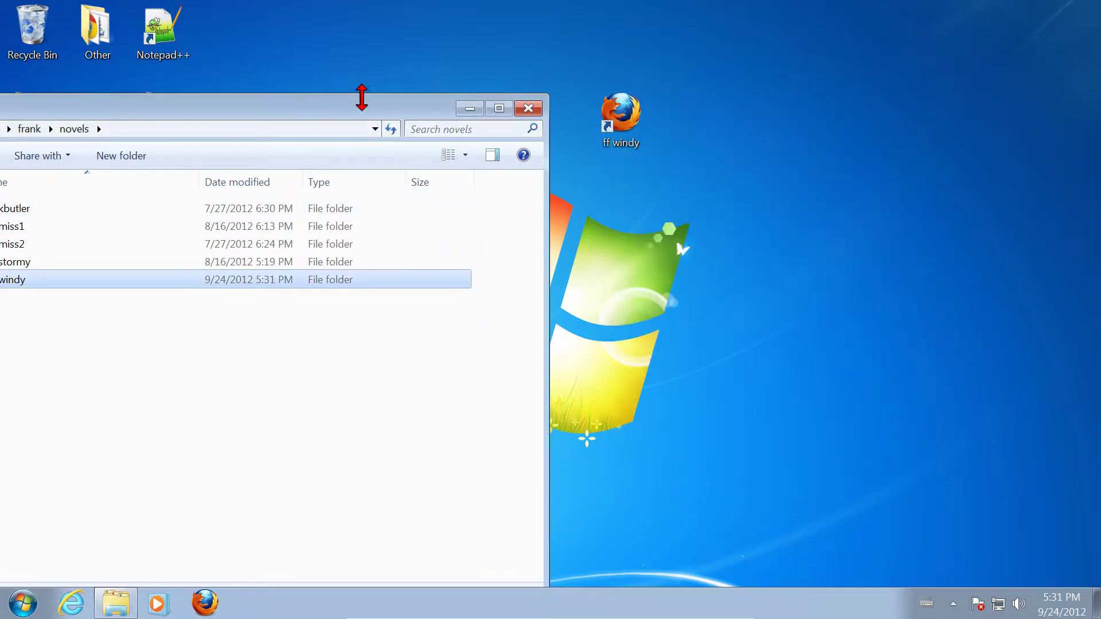
Uncover the desktop shortcuts, launch ff windy to test it in Firefox, and close the browser window
{"action": "left_click_drag", "start_coordinate": [358, 108], "coordinate": [370, 332]}
{"action": "left_click", "coordinate": [624, 121]}
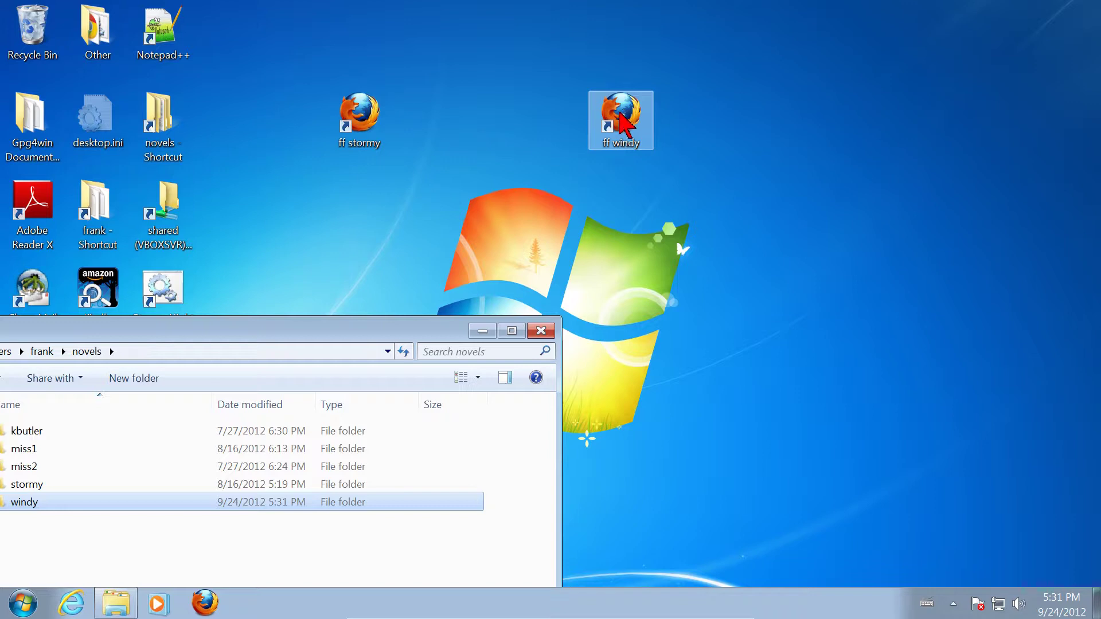
{"action": "left_click", "coordinate": [716, 54]}
{"action": "left_click", "coordinate": [622, 117]}
{"action": "double_click", "coordinate": [624, 109]}
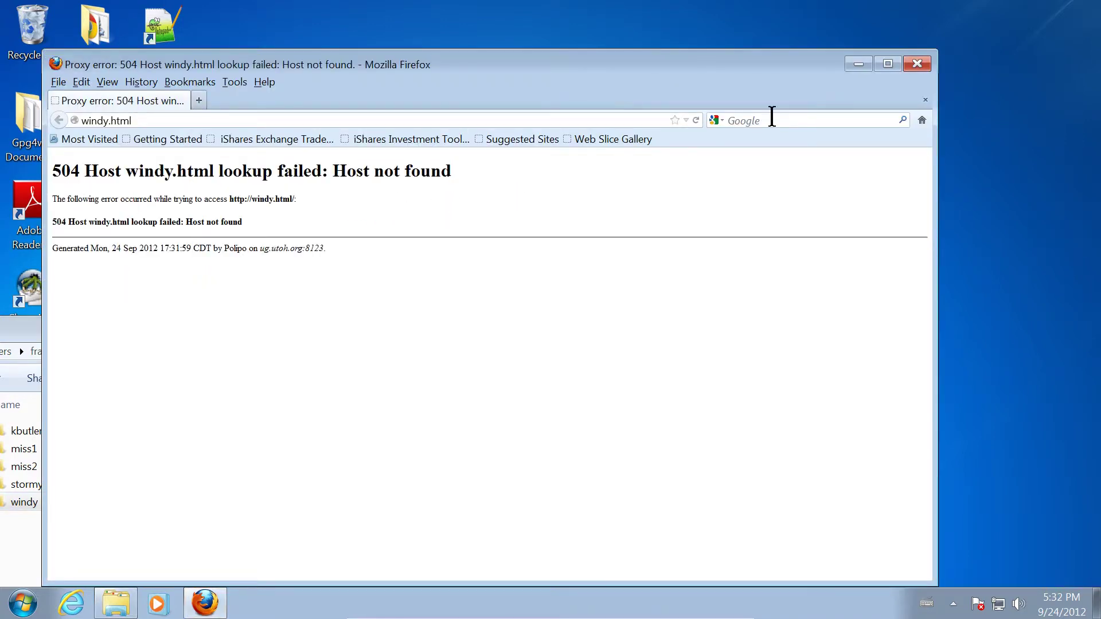
{"action": "left_click", "coordinate": [917, 65]}
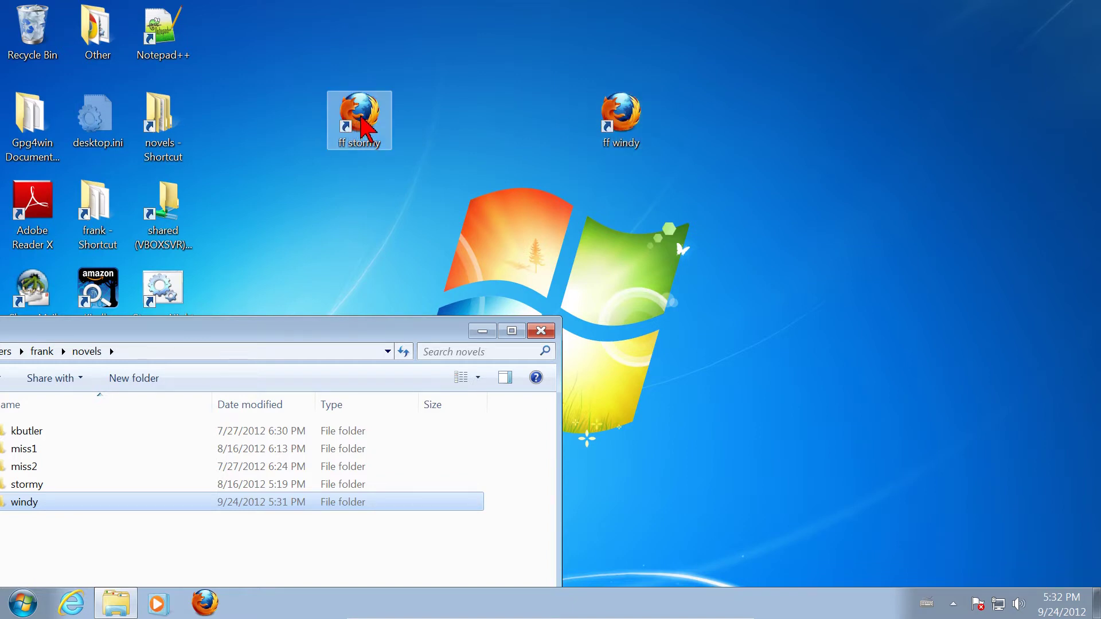
Copy the ff stormy shortcut to an empty area of the desktop under its default name
{"action": "left_click_drag", "start_coordinate": [362, 123], "coordinate": [828, 280]}
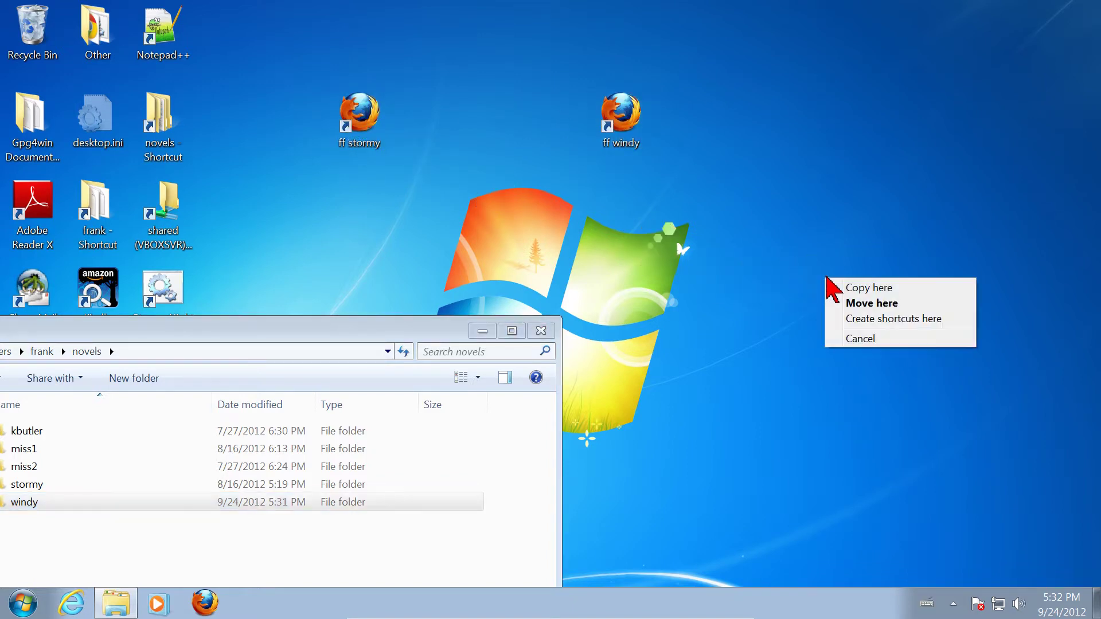
{"action": "left_click", "coordinate": [881, 288]}
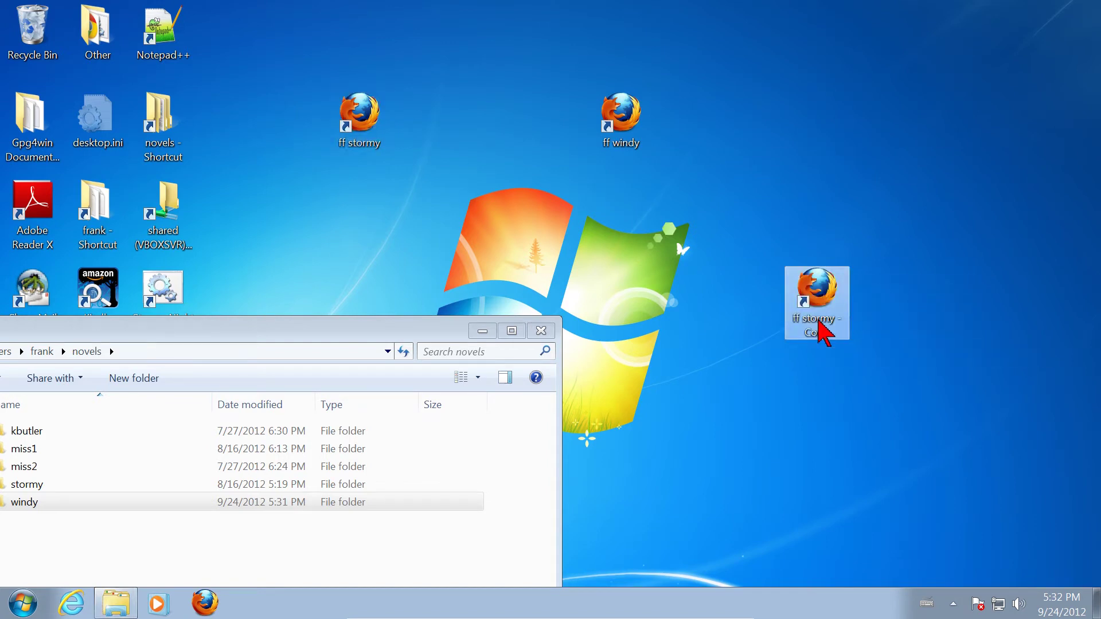
{"action": "left_click", "coordinate": [819, 322]}
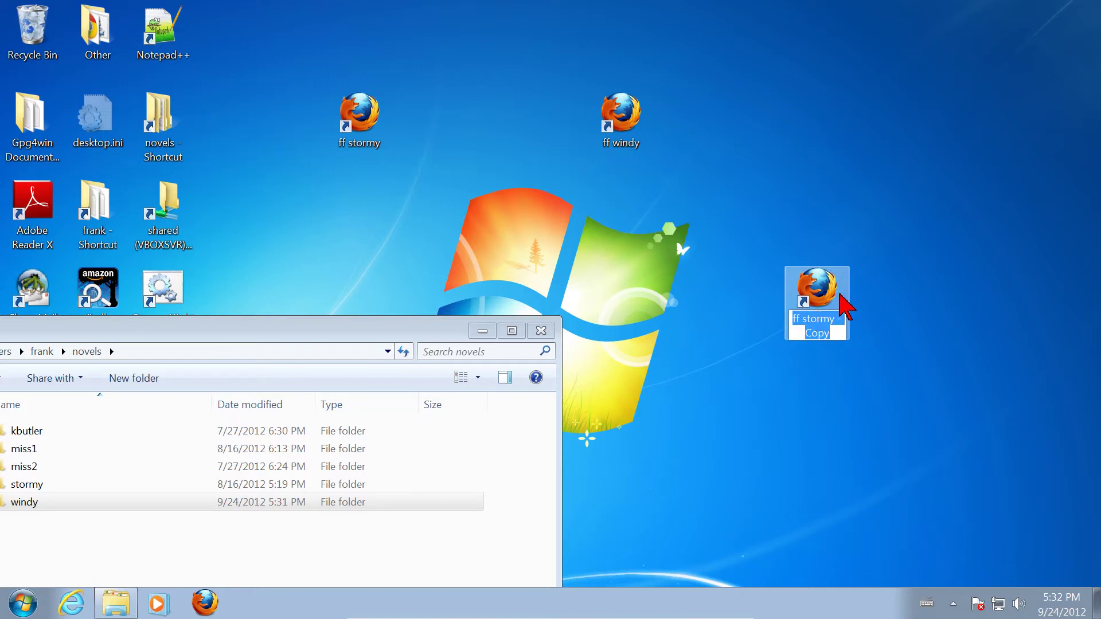
{"action": "key", "text": "Return"}
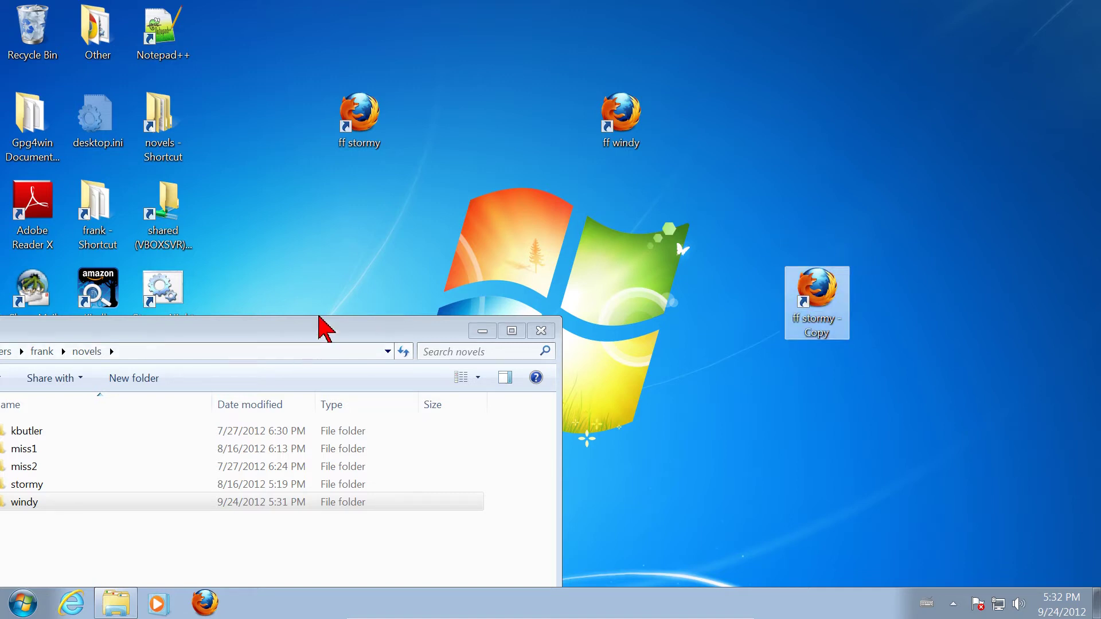